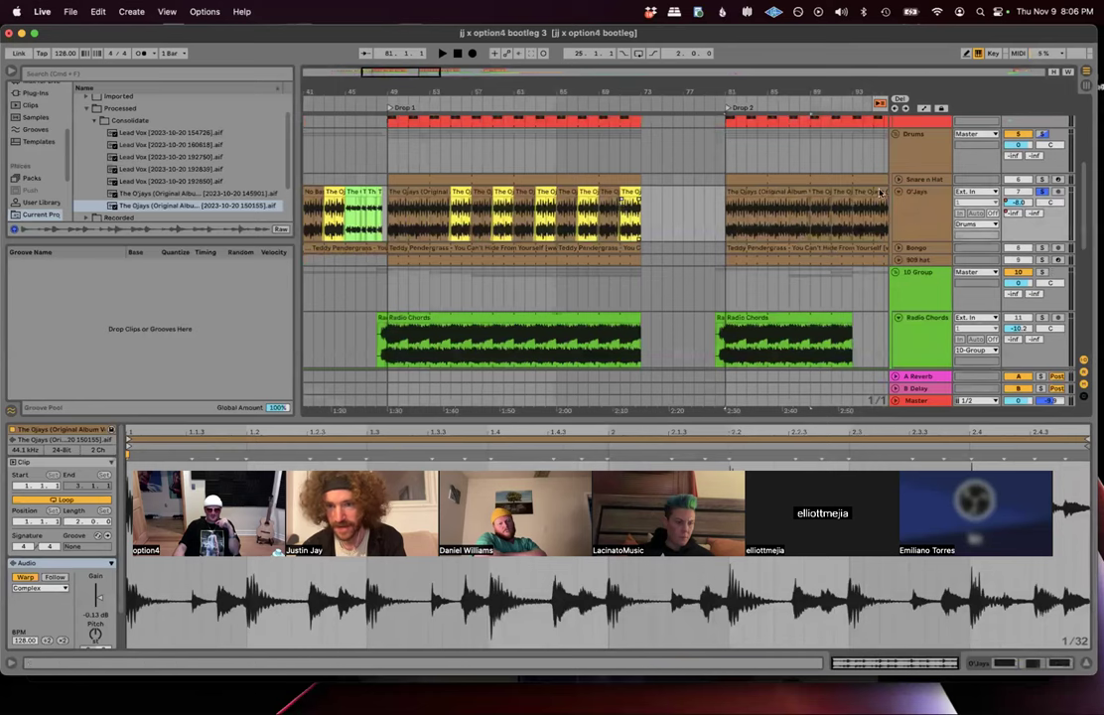
Step: Play the soloed O'Jays drum loop at Drop 2, then the yellow O'Jays clip near the end of Drop 1 to compare them
{"action": "left_click", "coordinate": [739, 193]}
{"action": "scroll", "coordinate": [738, 194], "scroll_direction": "right", "scroll_amount": 3}
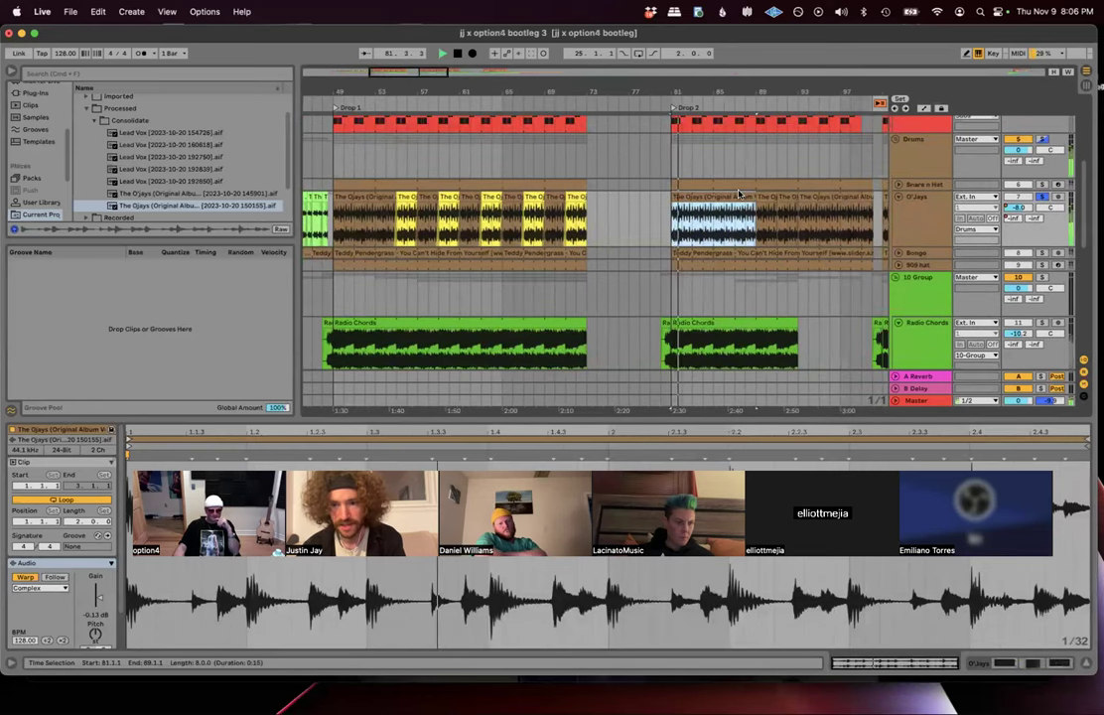
{"action": "key", "text": "space"}
{"action": "left_click", "coordinate": [532, 196]}
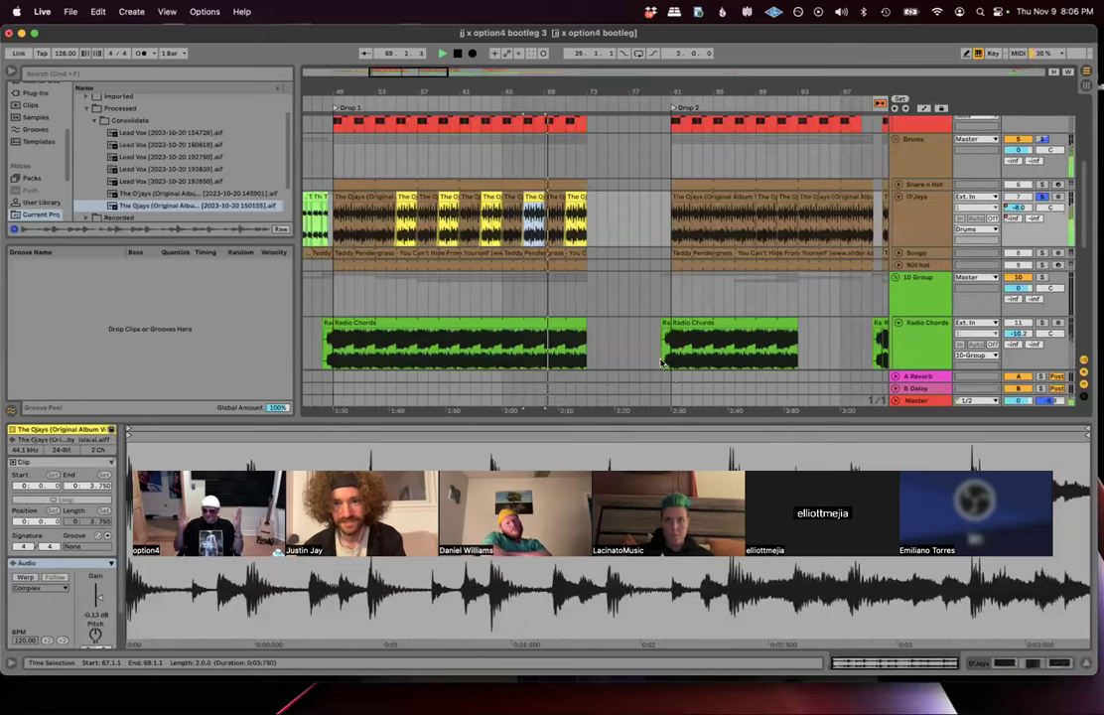
{"action": "scroll", "coordinate": [662, 364], "scroll_direction": "down", "scroll_amount": 3}
{"action": "key", "text": "space"}
Step: Place the insert marker at bar 126 on the O'Jays track, where the yellow clips begin
{"action": "left_click", "coordinate": [567, 273]}
{"action": "scroll", "coordinate": [567, 273], "scroll_direction": "right", "scroll_amount": 10}
{"action": "scroll", "coordinate": [567, 273], "scroll_direction": "up", "scroll_amount": 1}
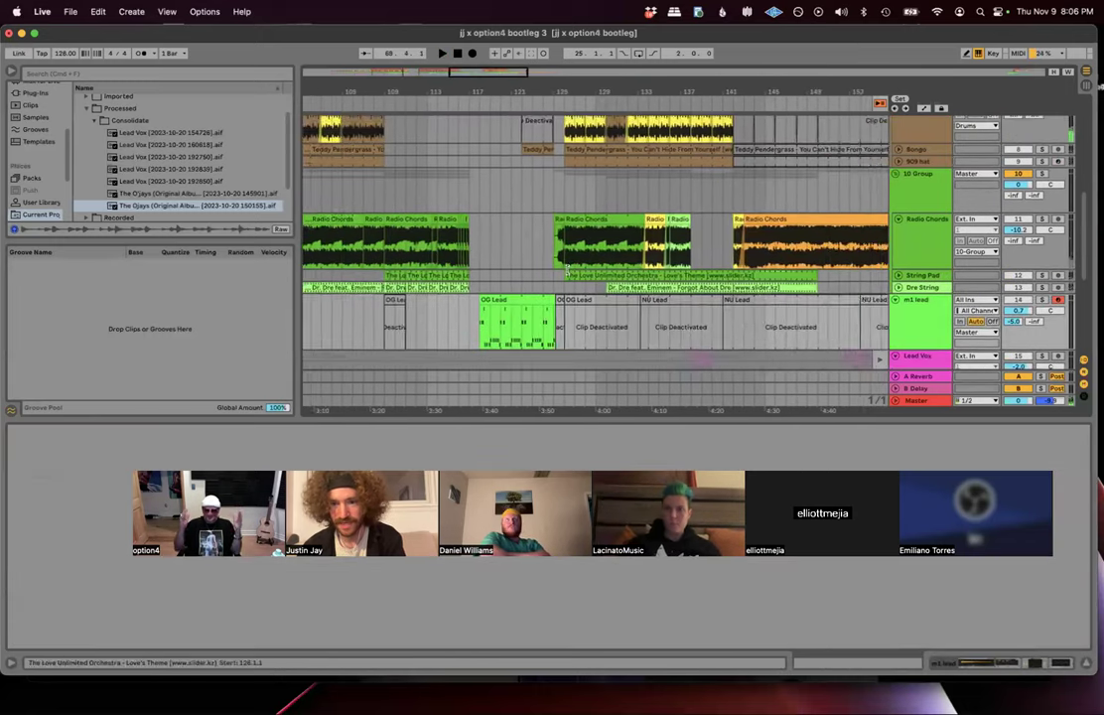
{"action": "scroll", "coordinate": [567, 272], "scroll_direction": "up", "scroll_amount": 4}
{"action": "left_click", "coordinate": [545, 266]}
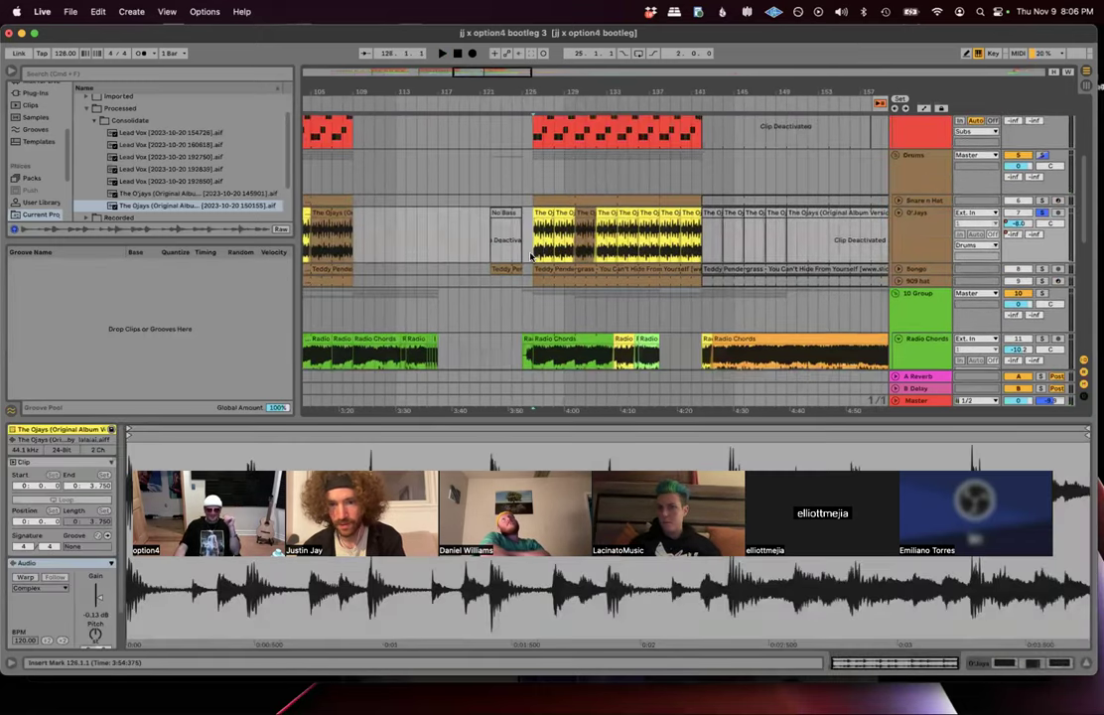
Step: Collapse the m1 lead track and fold up the 10 Group
{"action": "scroll", "coordinate": [897, 241], "scroll_direction": "down", "scroll_amount": 5}
{"action": "left_click", "coordinate": [895, 196]}
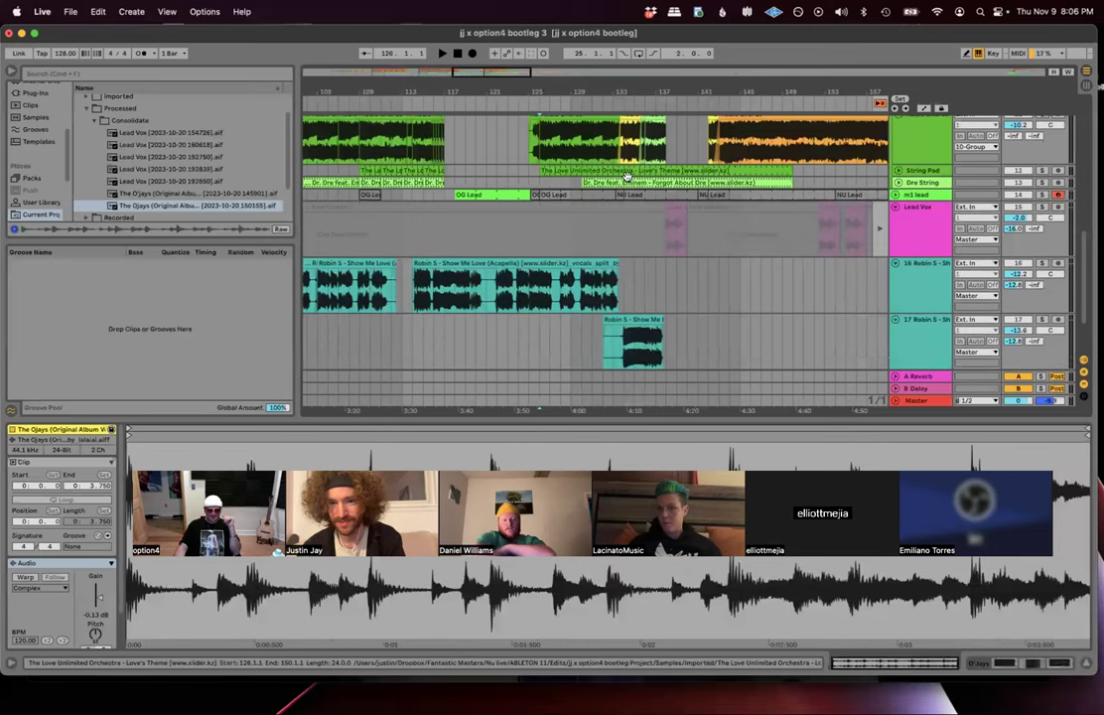
{"action": "scroll", "coordinate": [553, 197], "scroll_direction": "up", "scroll_amount": 2}
{"action": "scroll", "coordinate": [553, 196], "scroll_direction": "up", "scroll_amount": 5}
{"action": "scroll", "coordinate": [553, 196], "scroll_direction": "down", "scroll_amount": 1}
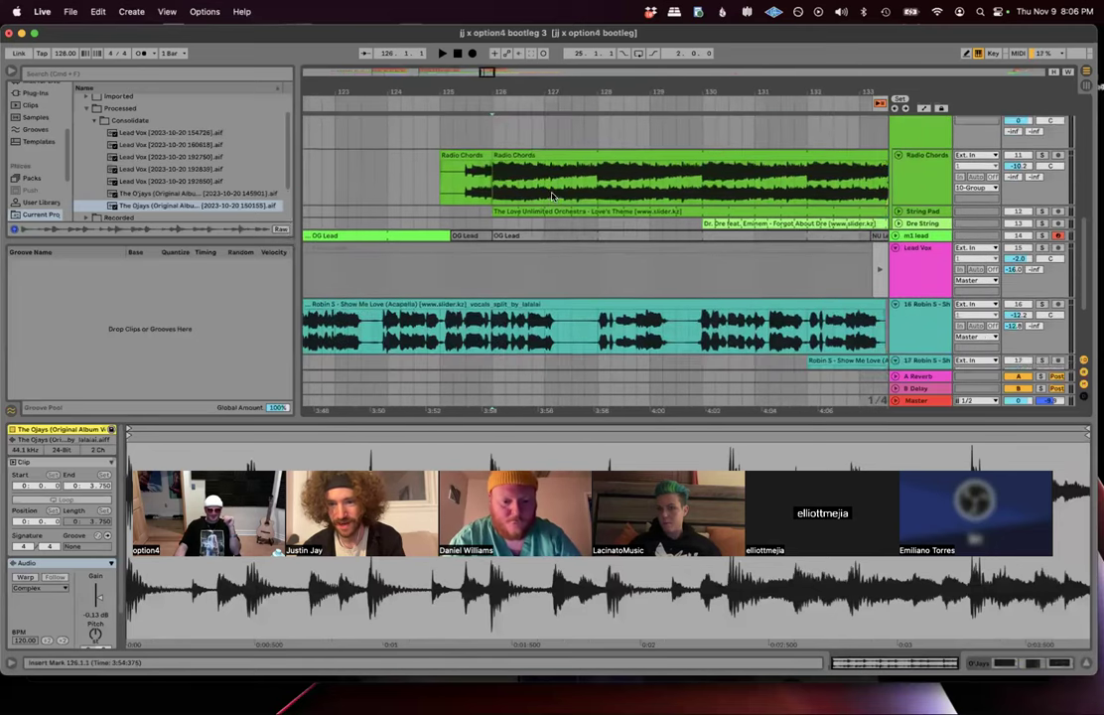
{"action": "scroll", "coordinate": [899, 219], "scroll_direction": "up", "scroll_amount": 3}
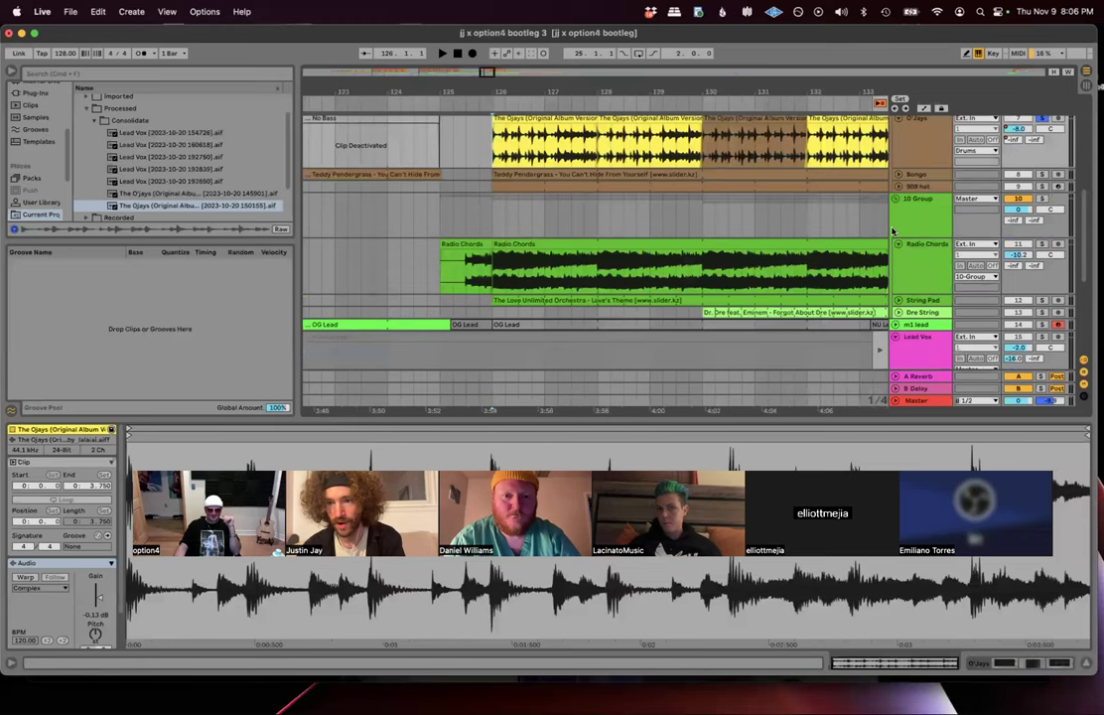
{"action": "left_click", "coordinate": [896, 199]}
Step: Solo the track 16 Robin S vocal together with O'Jays and play both from bar 126
{"action": "left_click_drag", "start_coordinate": [492, 310], "coordinate": [600, 307]}
{"action": "left_click", "coordinate": [501, 313]}
{"action": "left_click_drag", "start_coordinate": [548, 157], "coordinate": [607, 157]}
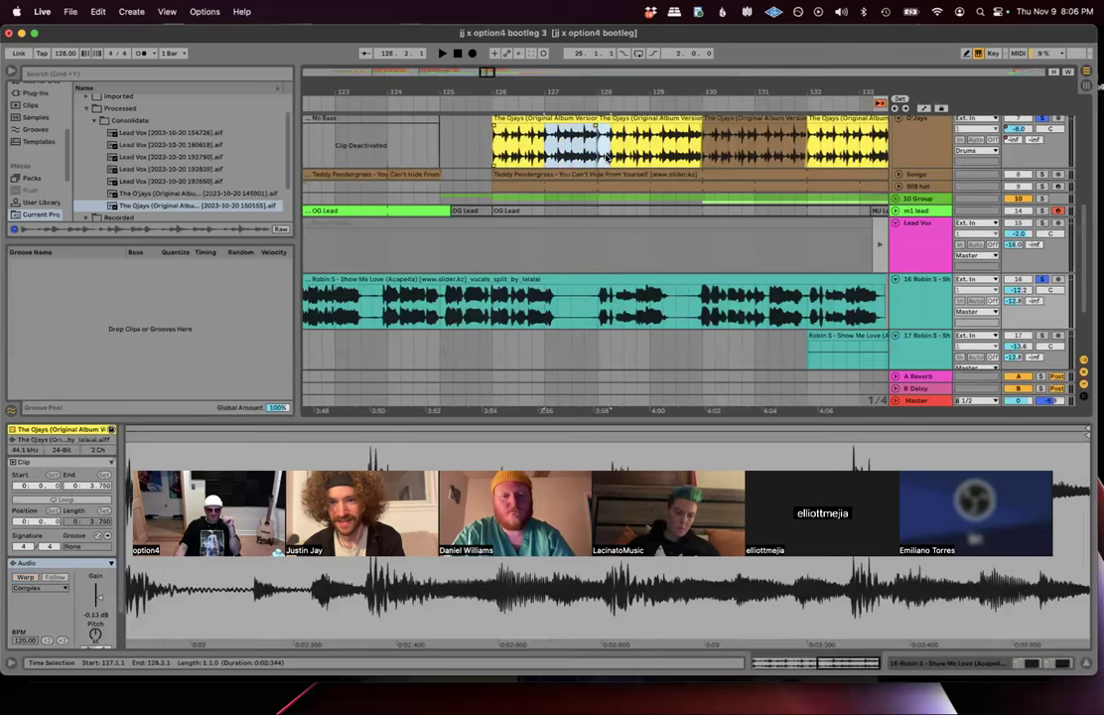
{"action": "scroll", "coordinate": [546, 144], "scroll_direction": "up", "scroll_amount": 1}
{"action": "left_click", "coordinate": [496, 157]}
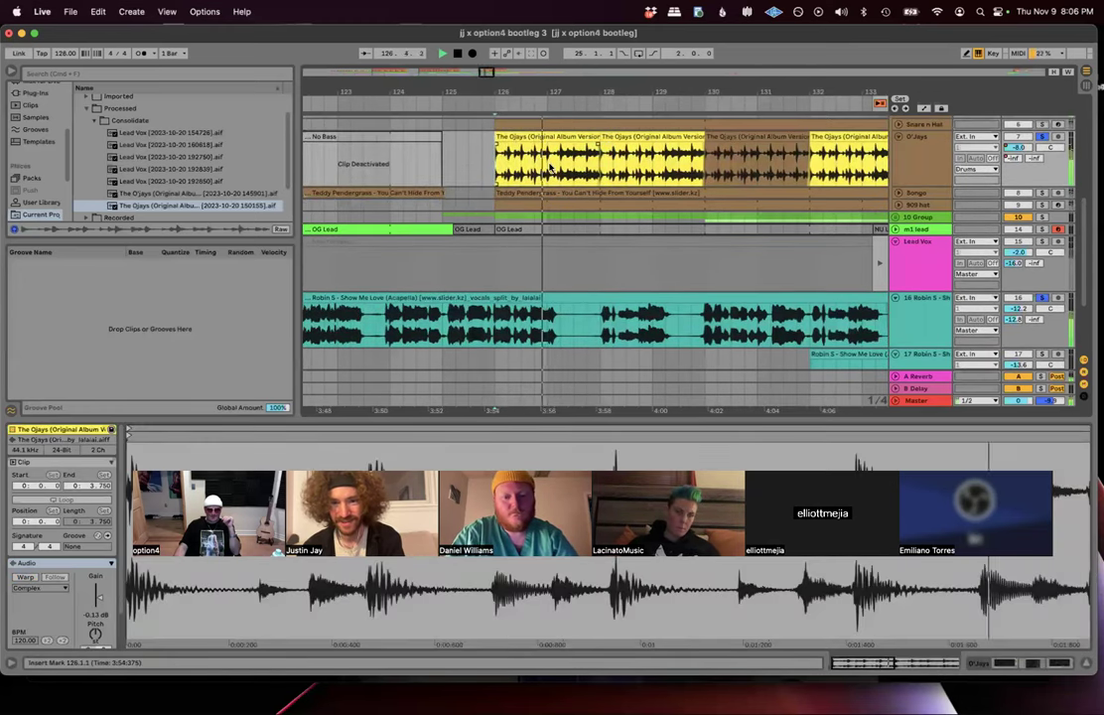
{"action": "scroll", "coordinate": [536, 162], "scroll_direction": "right", "scroll_amount": 1}
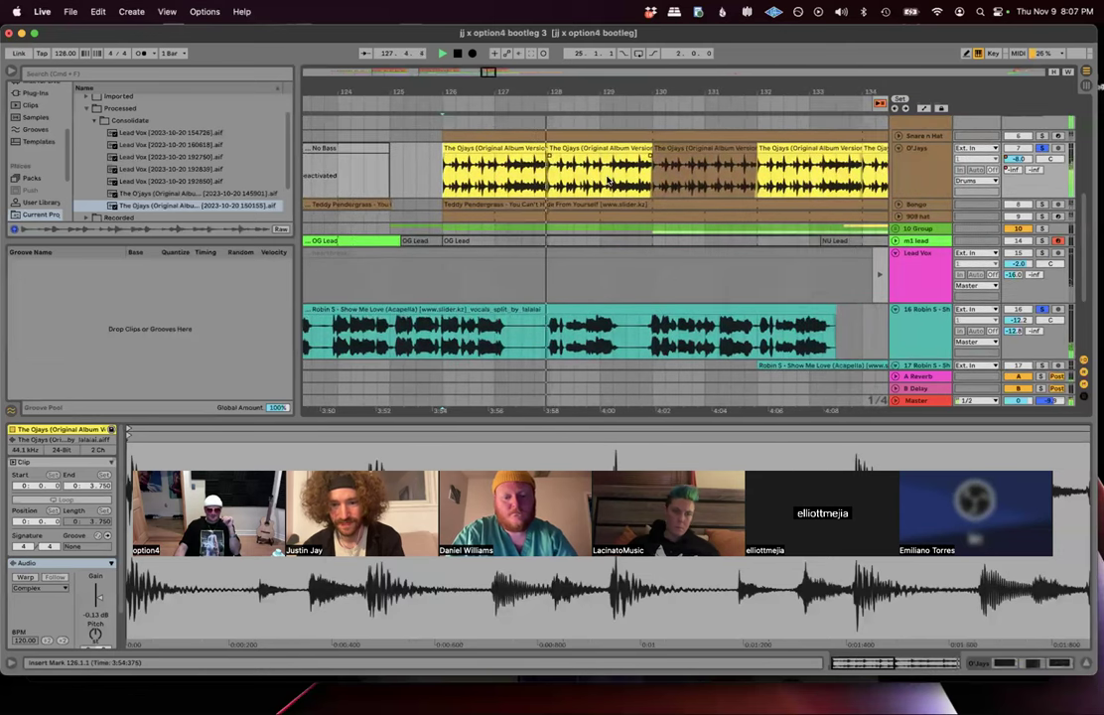
{"action": "scroll", "coordinate": [624, 183], "scroll_direction": "down", "scroll_amount": 1}
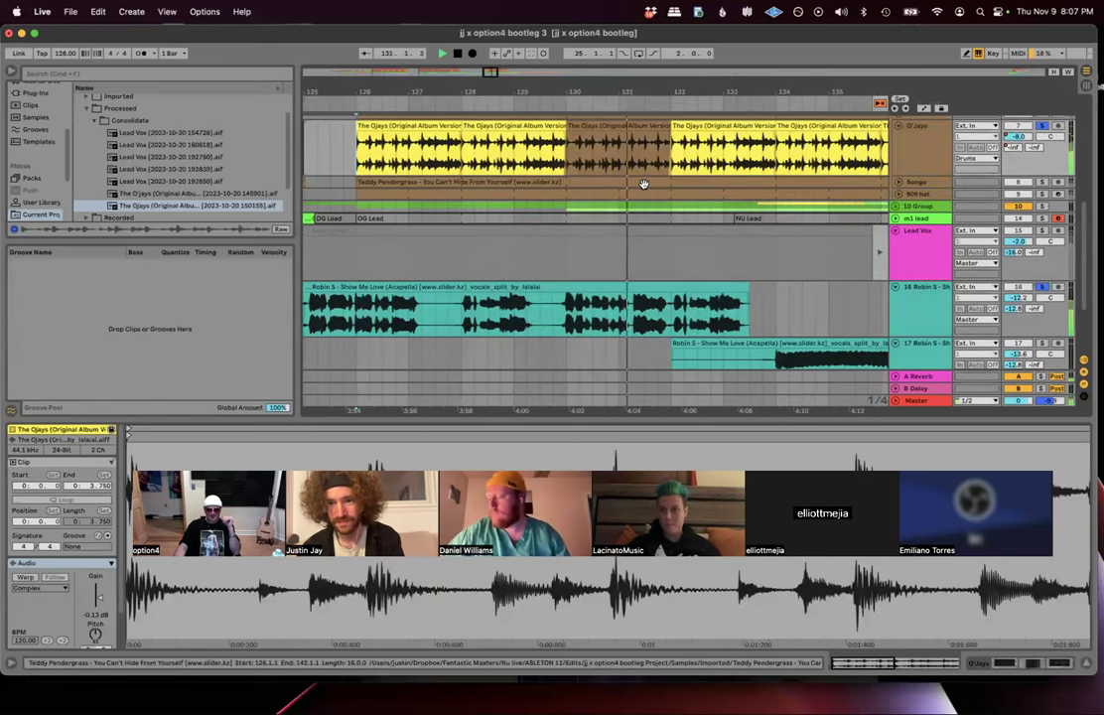
{"action": "scroll", "coordinate": [647, 184], "scroll_direction": "up", "scroll_amount": 1}
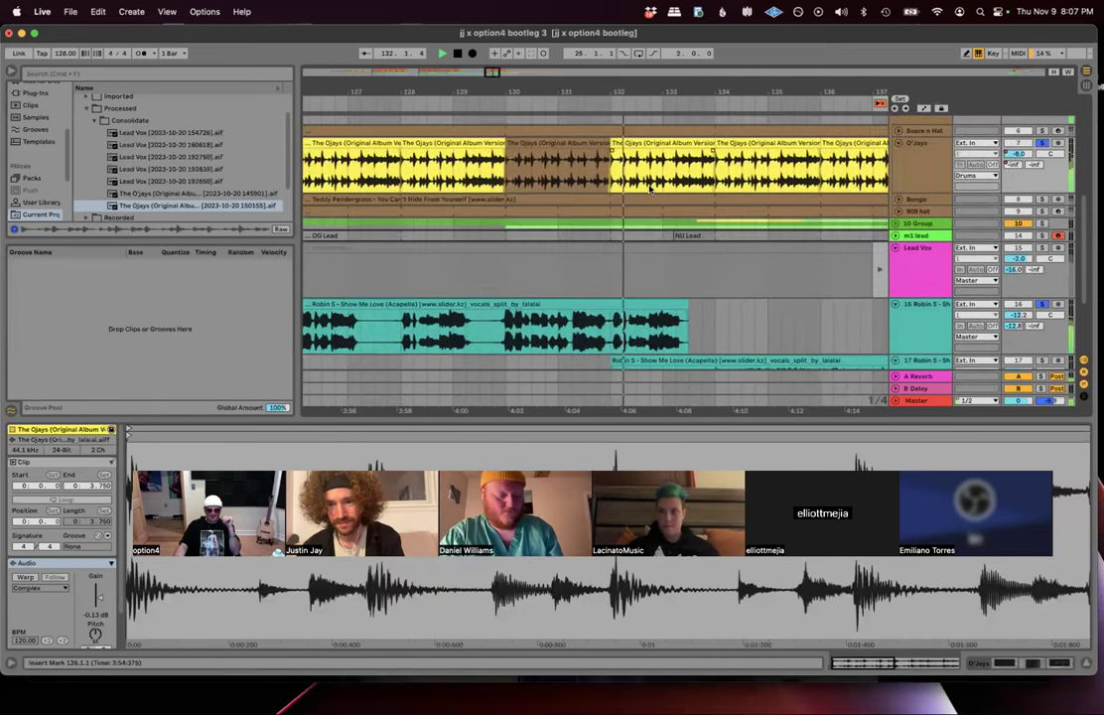
{"action": "left_click_drag", "start_coordinate": [628, 93], "coordinate": [630, 92]}
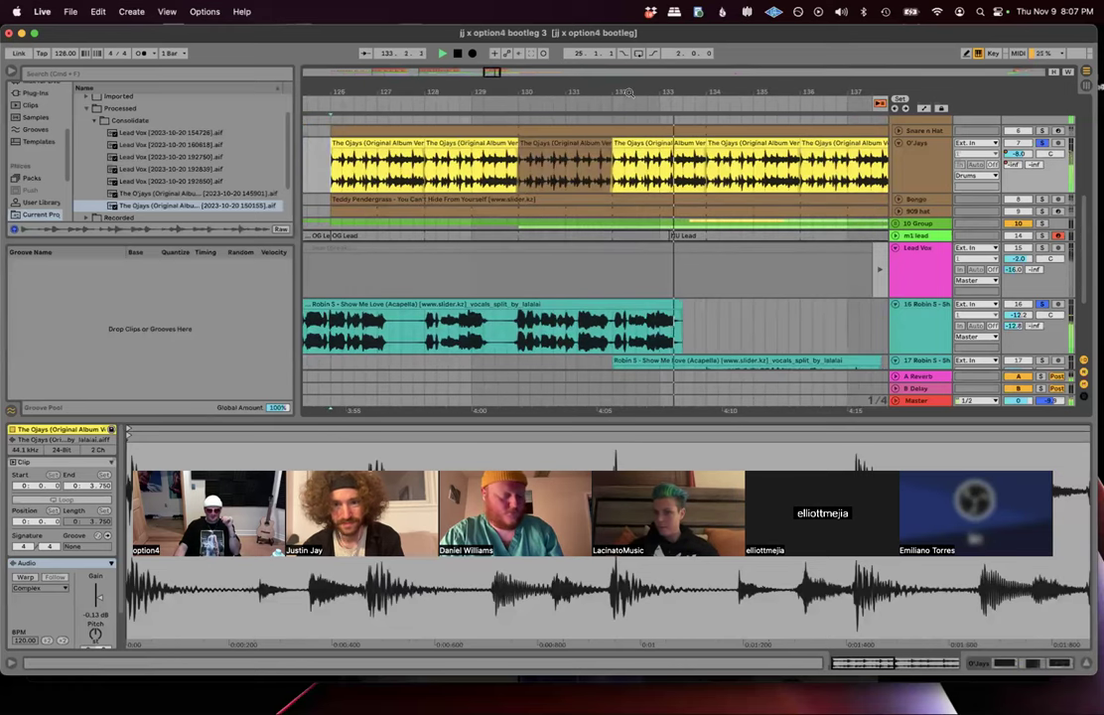
{"action": "key", "text": "space"}
Step: Solo the 10 Group alongside the drums and vocal, play from bar 125, and unfold the group
{"action": "scroll", "coordinate": [612, 162], "scroll_direction": "left", "scroll_amount": 1}
{"action": "scroll", "coordinate": [613, 162], "scroll_direction": "down", "scroll_amount": 1}
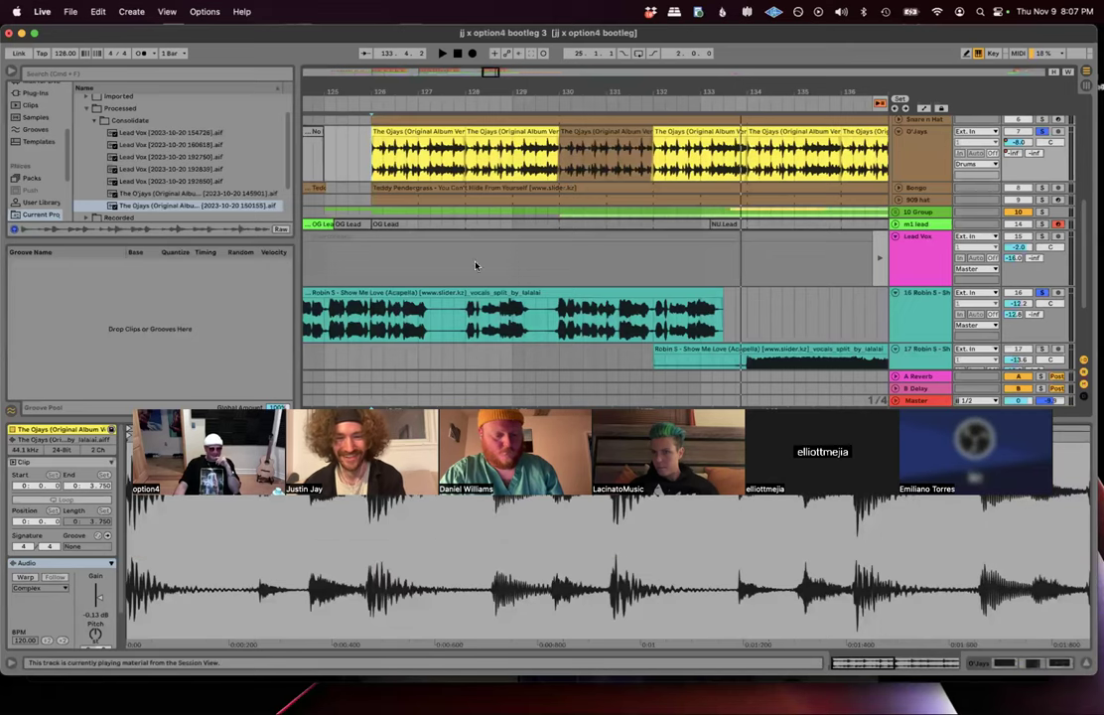
{"action": "left_click", "coordinate": [341, 214]}
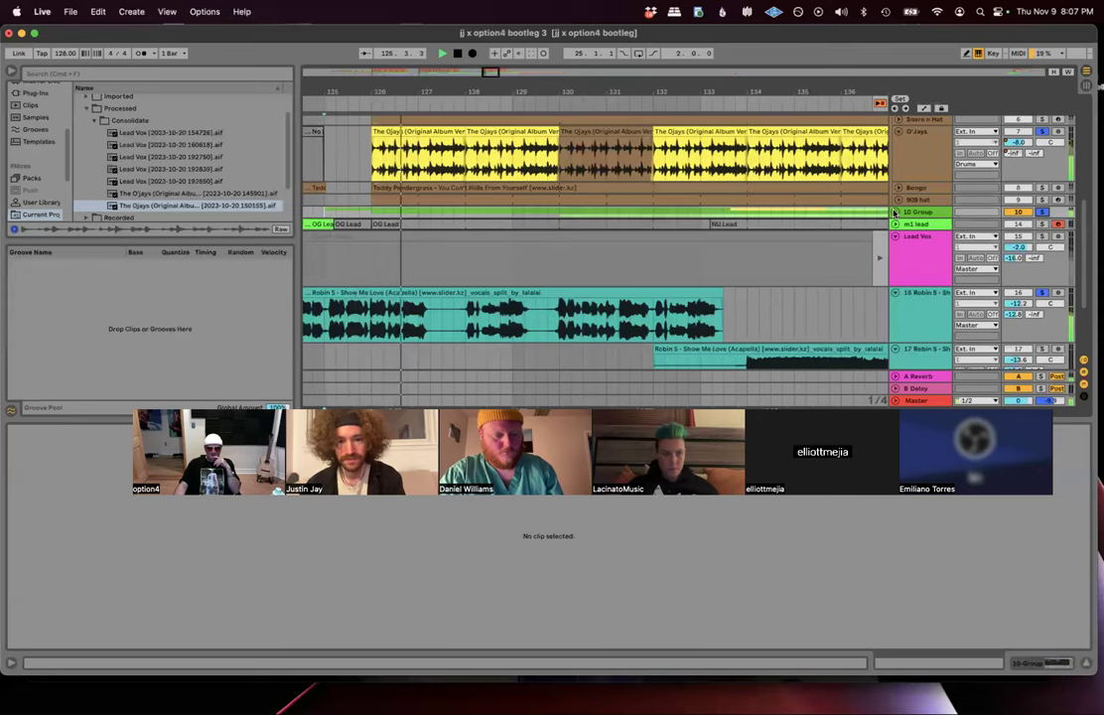
{"action": "left_click", "coordinate": [894, 212]}
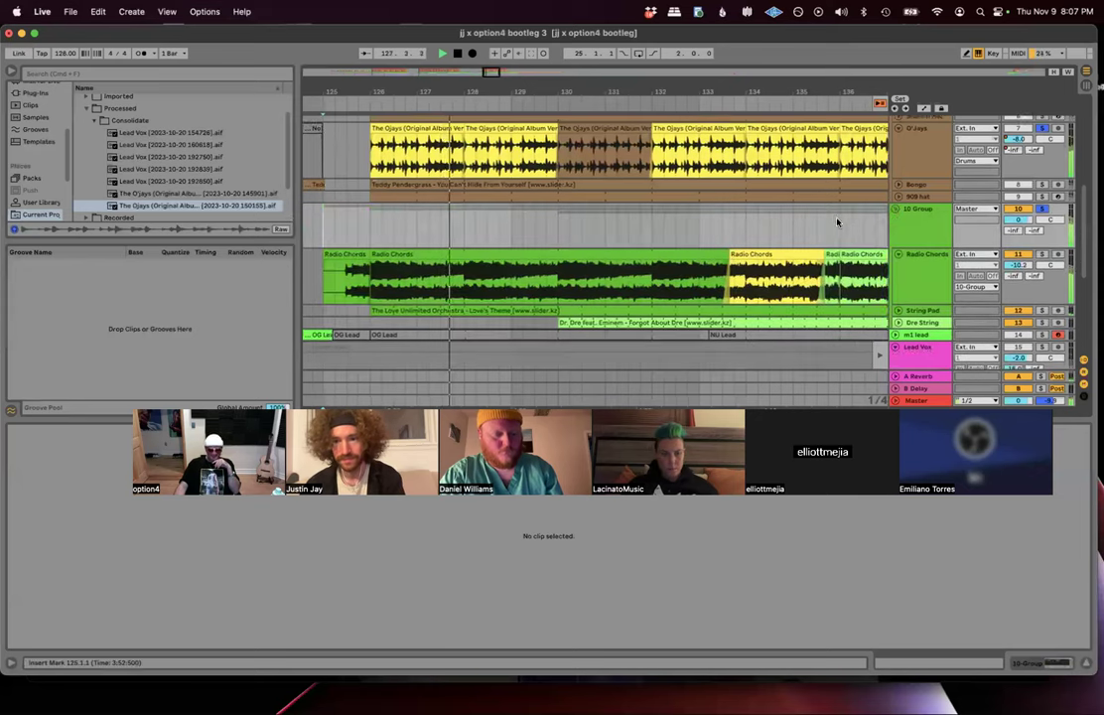
Step: Listen through the Radio Chords, string and Robin S vocal clips together, following the arrangement past bar 133, and stop playback
{"action": "scroll", "coordinate": [838, 222], "scroll_direction": "down", "scroll_amount": 3}
{"action": "scroll", "coordinate": [826, 228], "scroll_direction": "right", "scroll_amount": 3}
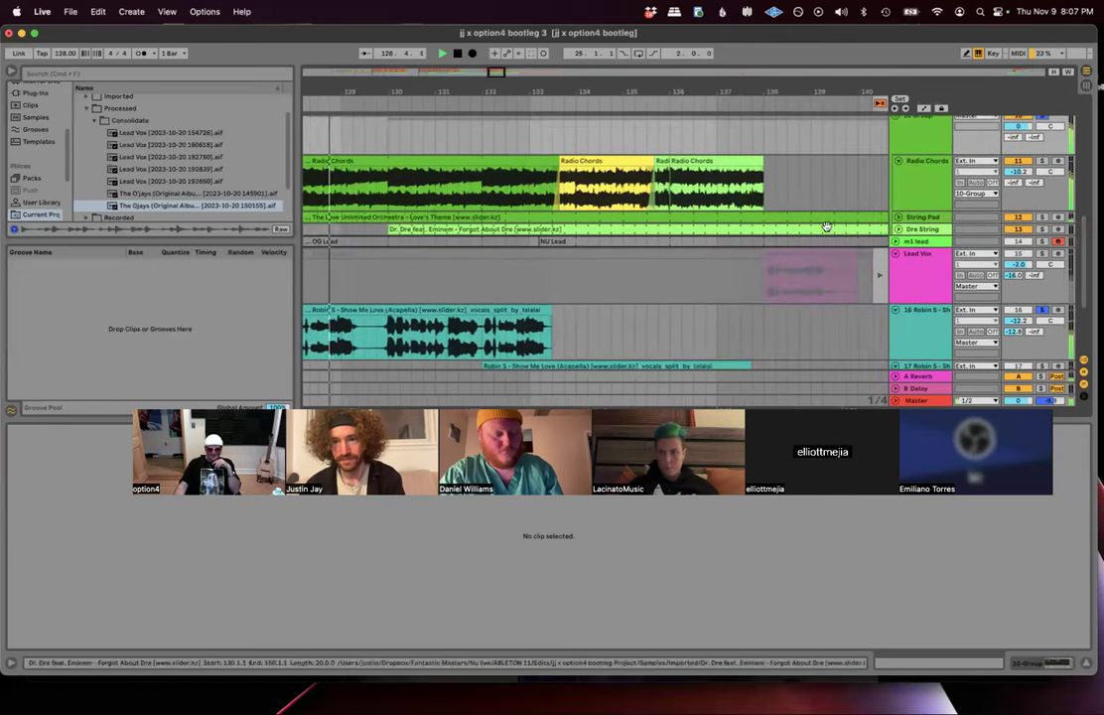
{"action": "left_click_drag", "start_coordinate": [746, 96], "coordinate": [747, 93]}
{"action": "scroll", "coordinate": [732, 165], "scroll_direction": "right", "scroll_amount": 3}
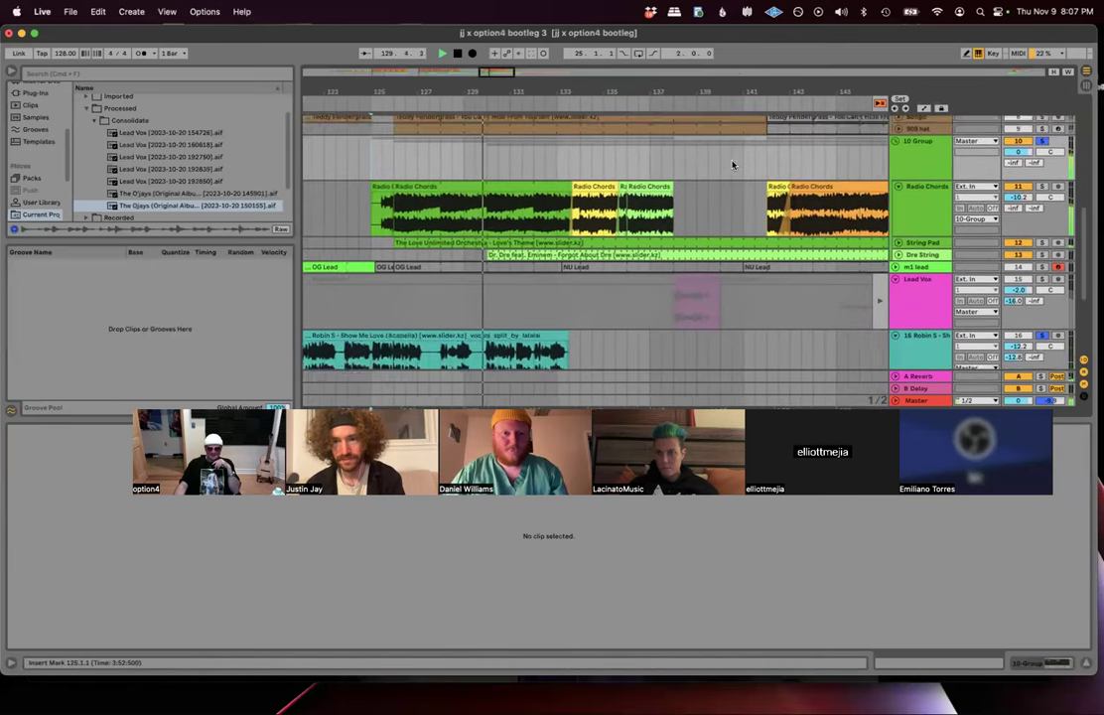
{"action": "scroll", "coordinate": [732, 163], "scroll_direction": "down", "scroll_amount": 3}
{"action": "scroll", "coordinate": [732, 164], "scroll_direction": "up", "scroll_amount": 2}
{"action": "scroll", "coordinate": [732, 165], "scroll_direction": "up", "scroll_amount": 1}
{"action": "scroll", "coordinate": [732, 165], "scroll_direction": "left", "scroll_amount": 1}
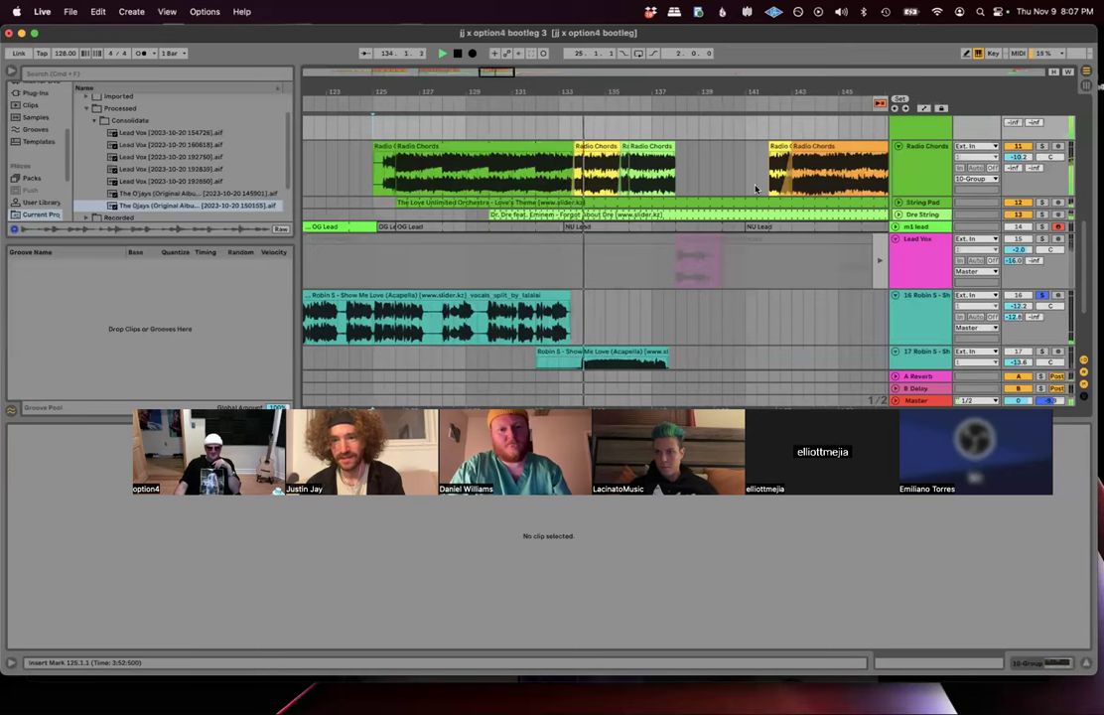
{"action": "key", "text": "space"}
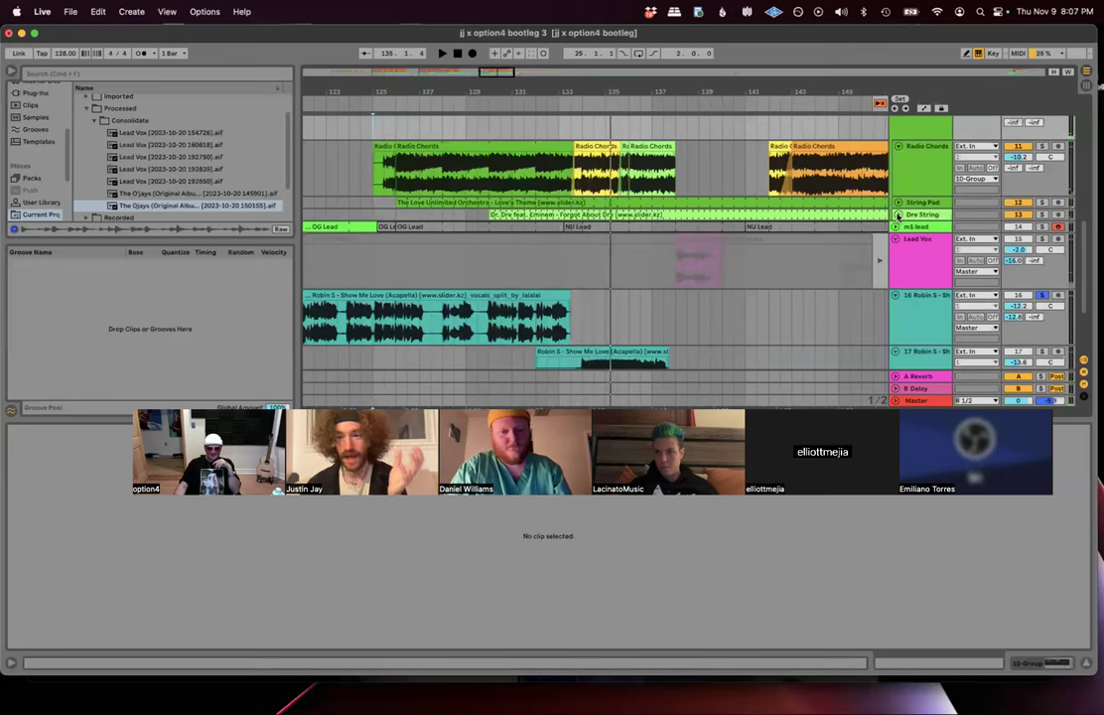
Step: Expand and solo the Dre String track, play its Forgot About Dre clip from bar 130, and turn off the clip's Loop
{"action": "left_click", "coordinate": [897, 214]}
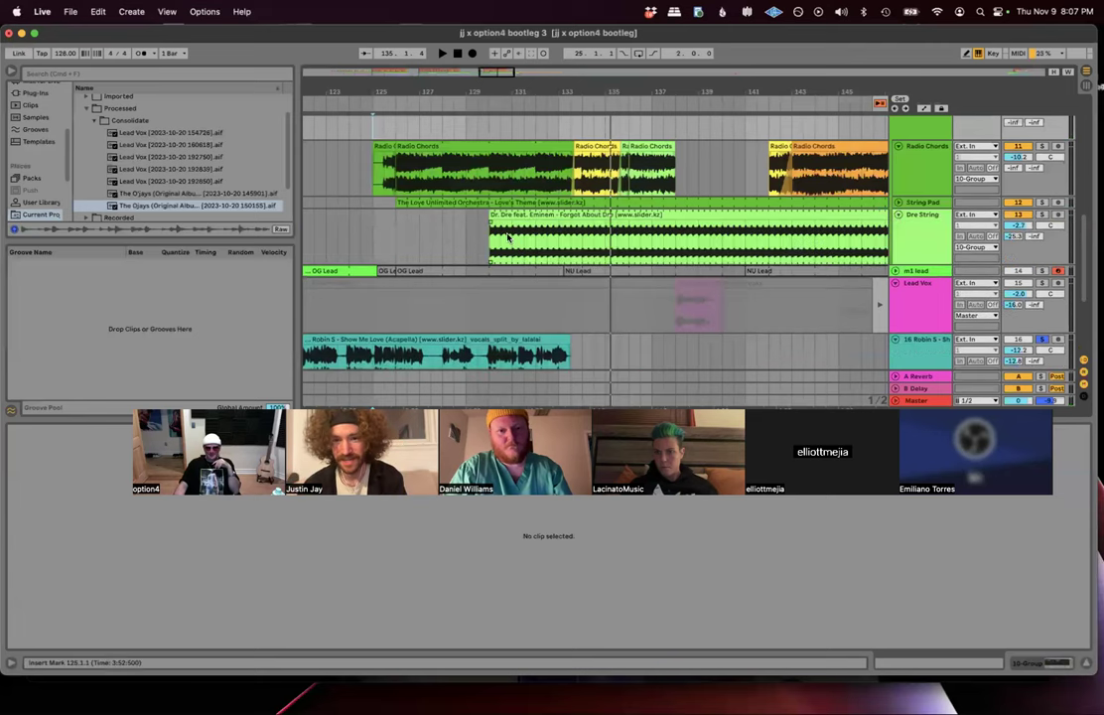
{"action": "left_click", "coordinate": [490, 238]}
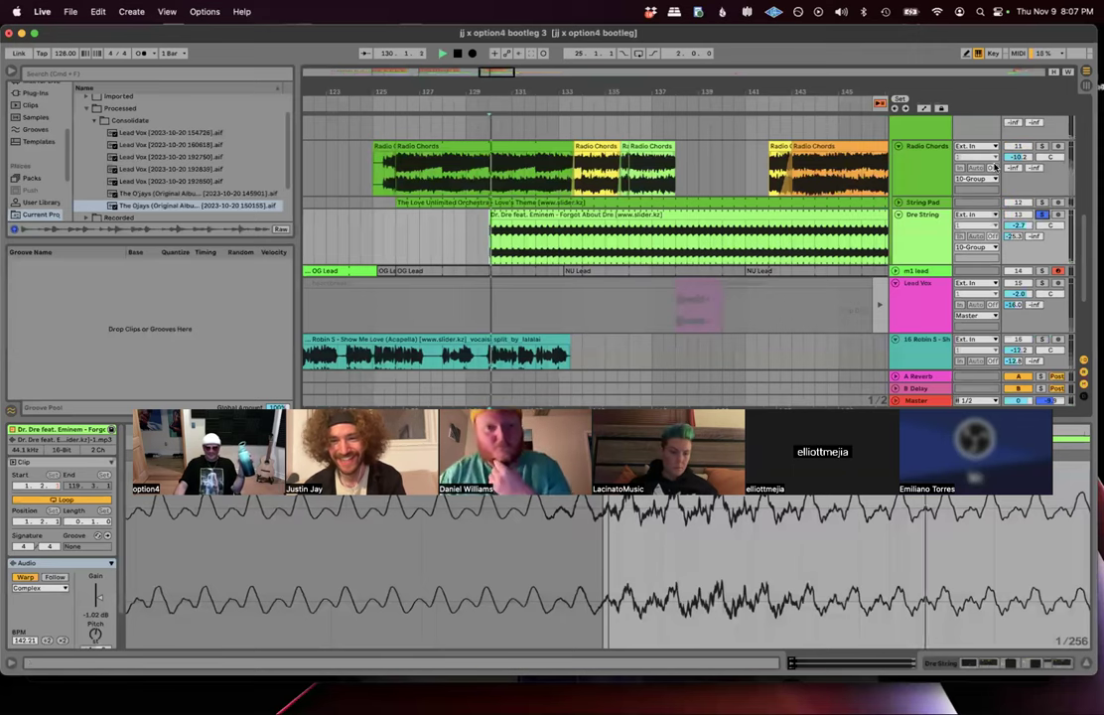
{"action": "left_click", "coordinate": [629, 240]}
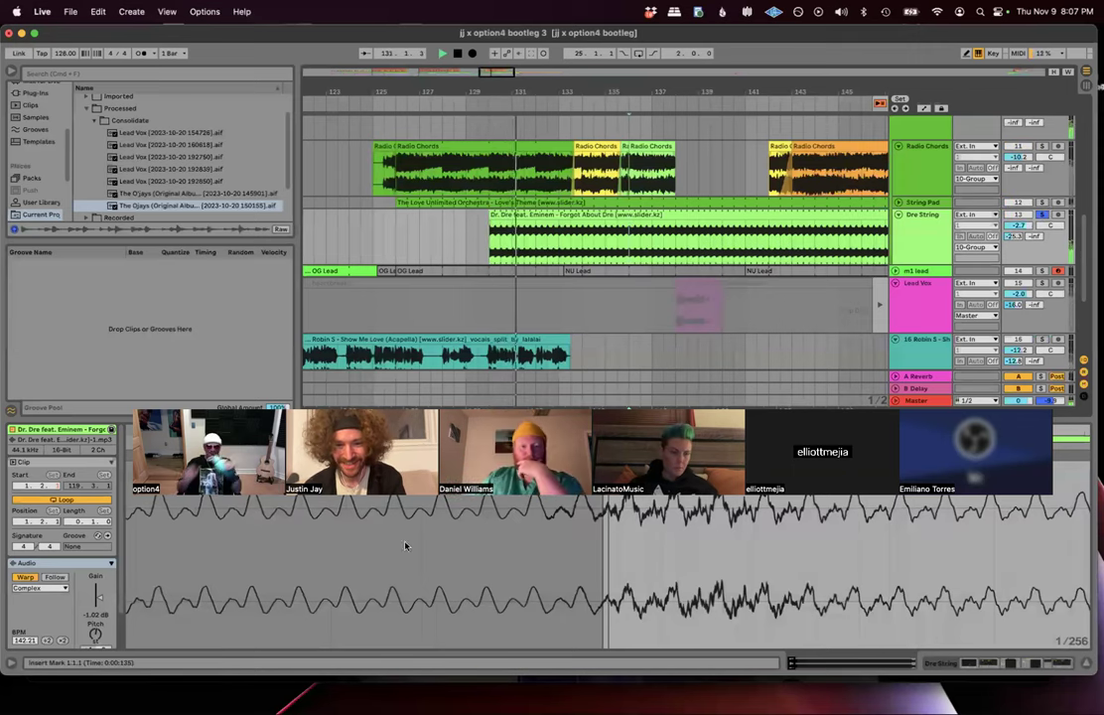
{"action": "left_click", "coordinate": [67, 499]}
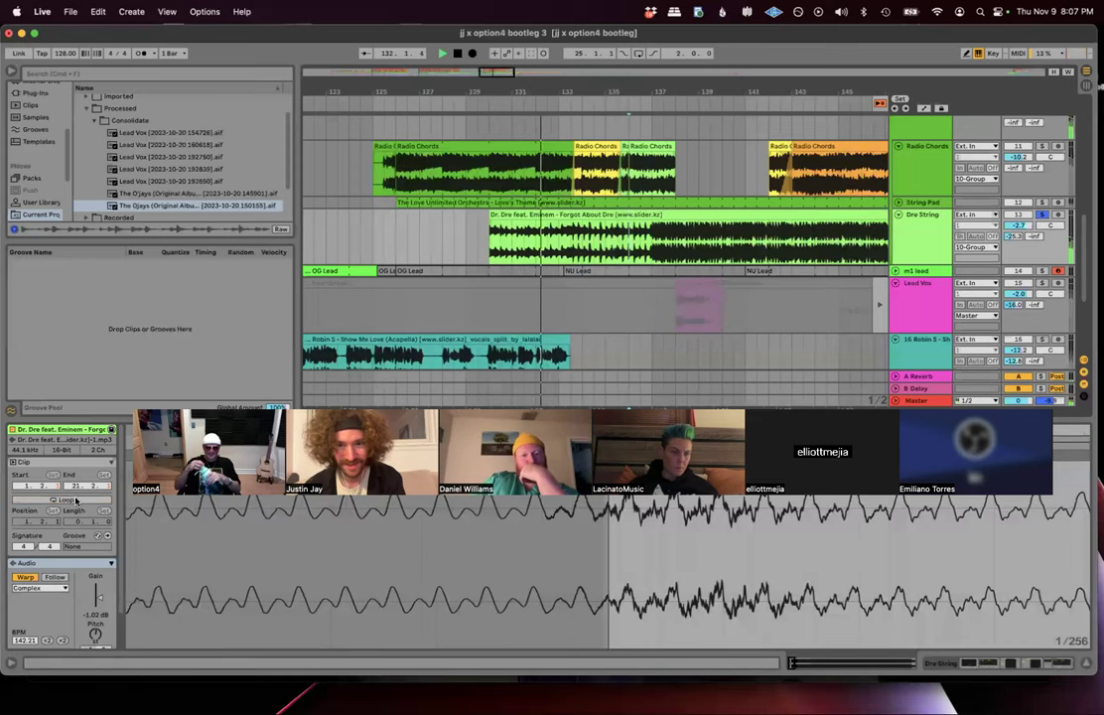
Step: Show the Dre String device chain, toggle EQ Eight off and on, and look through the remaining effects
{"action": "key", "text": "shift+Tab"}
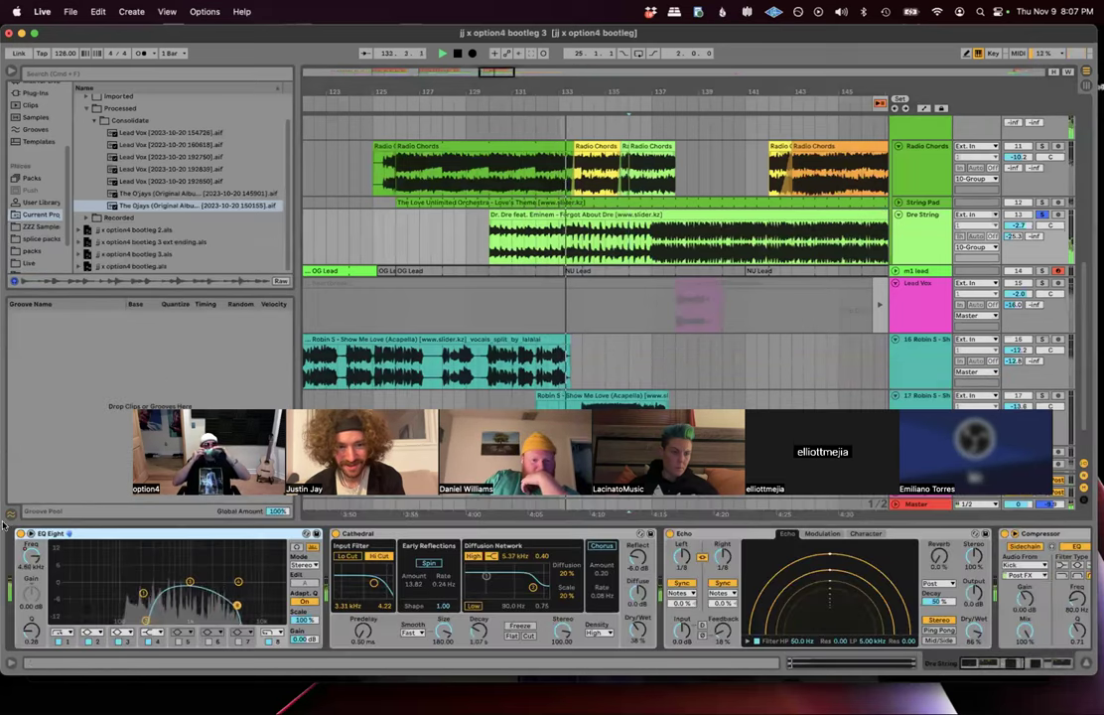
{"action": "left_click", "coordinate": [20, 534]}
{"action": "left_click", "coordinate": [19, 534]}
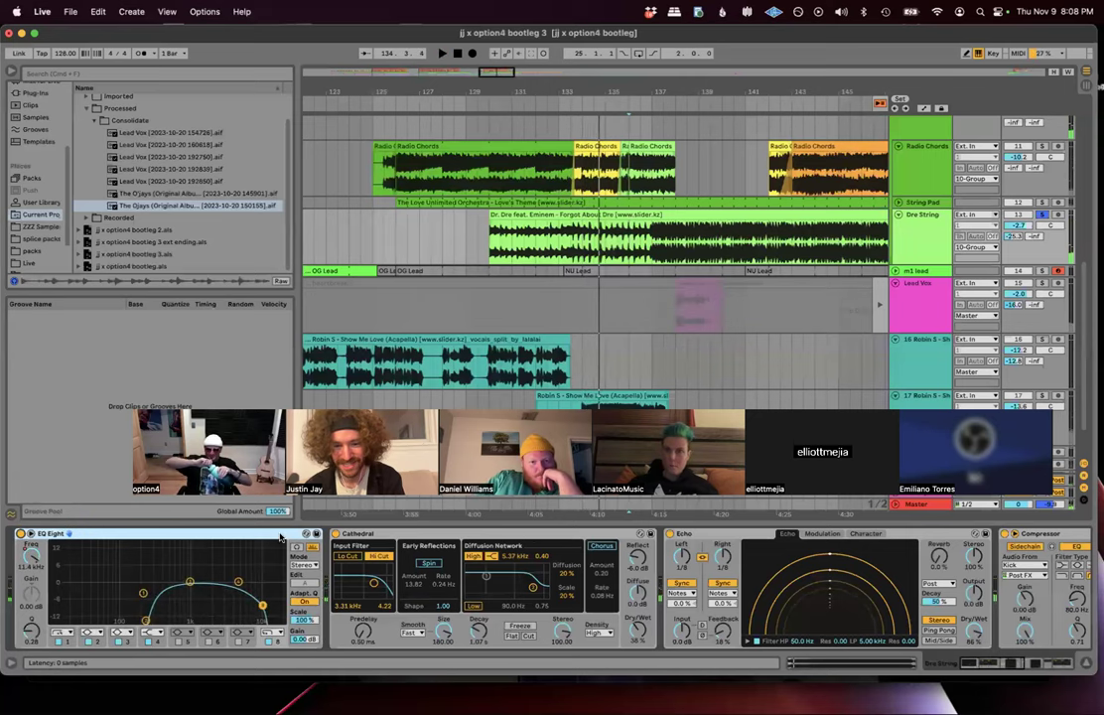
{"action": "scroll", "coordinate": [281, 537], "scroll_direction": "right", "scroll_amount": 10}
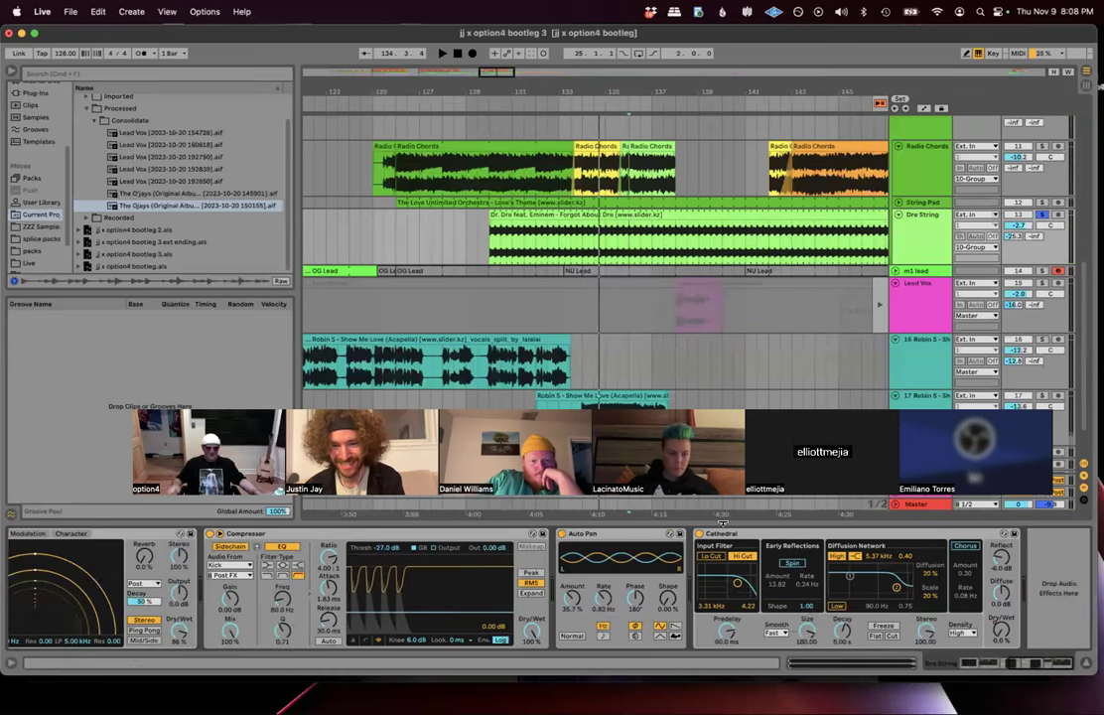
{"action": "scroll", "coordinate": [377, 582], "scroll_direction": "left", "scroll_amount": 10}
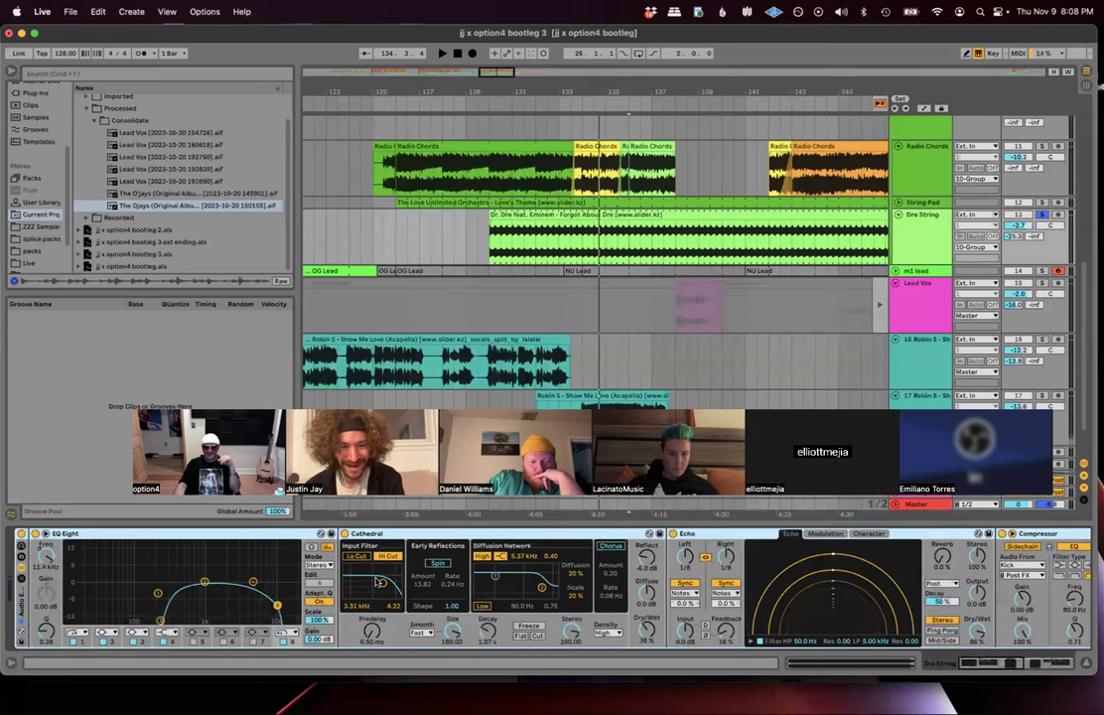
Step: Open the Forgot About Dre clip's properties, turn off its Loop, and play the unlooped clip
{"action": "left_click", "coordinate": [539, 214]}
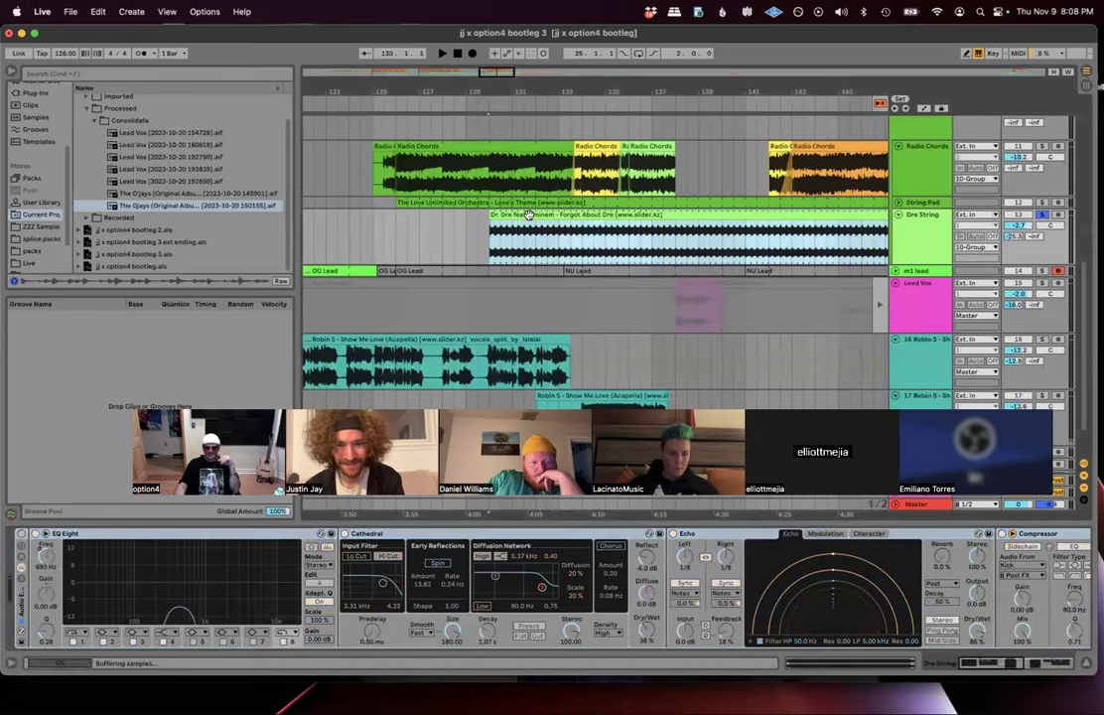
{"action": "double_click", "coordinate": [539, 213]}
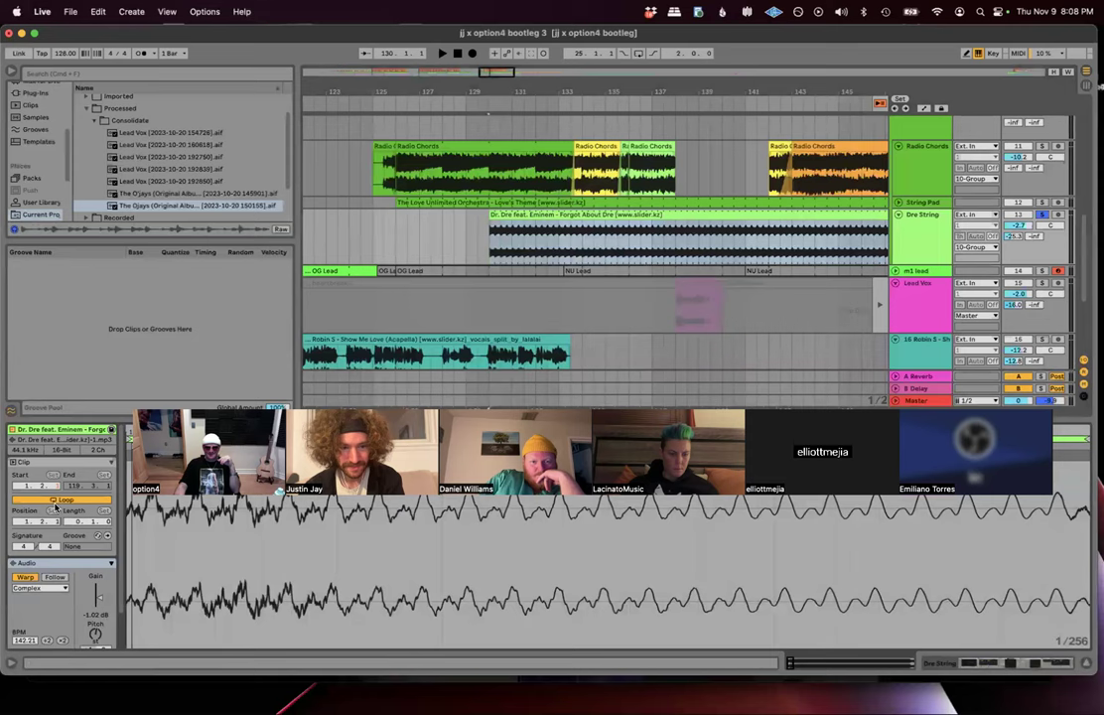
{"action": "left_click", "coordinate": [55, 503]}
{"action": "key", "text": "space"}
{"action": "scroll", "coordinate": [588, 248], "scroll_direction": "down", "scroll_amount": 1}
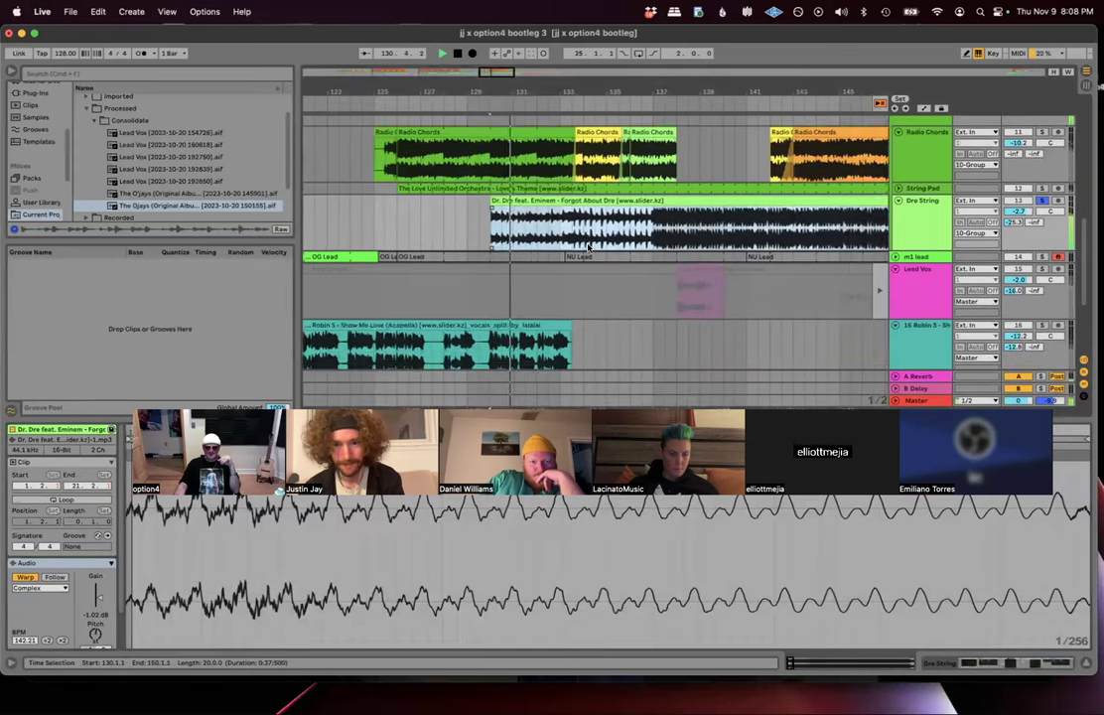
{"action": "scroll", "coordinate": [588, 248], "scroll_direction": "down", "scroll_amount": 3}
{"action": "key", "text": "space"}
Step: Move the Forgot About Dre clip to start at bar 125 and play it with the track 16 Robin S vocal also soloed
{"action": "left_click_drag", "start_coordinate": [543, 147], "coordinate": [437, 159]}
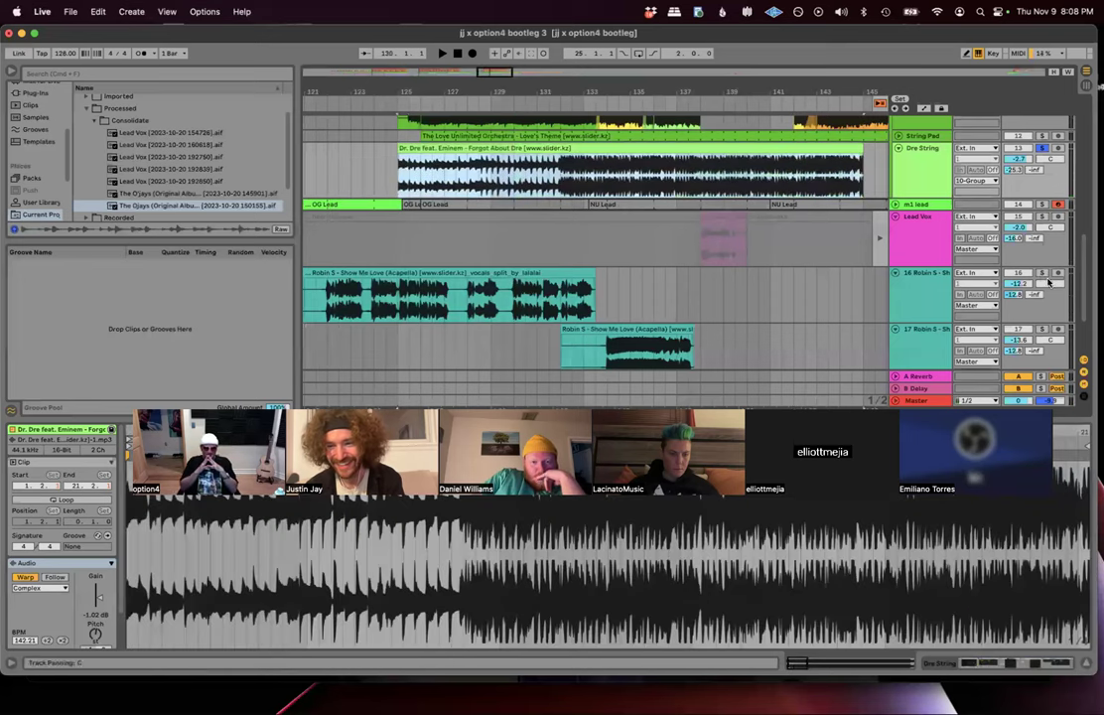
{"action": "left_click", "coordinate": [1043, 273], "text": "super"}
{"action": "key", "text": "space"}
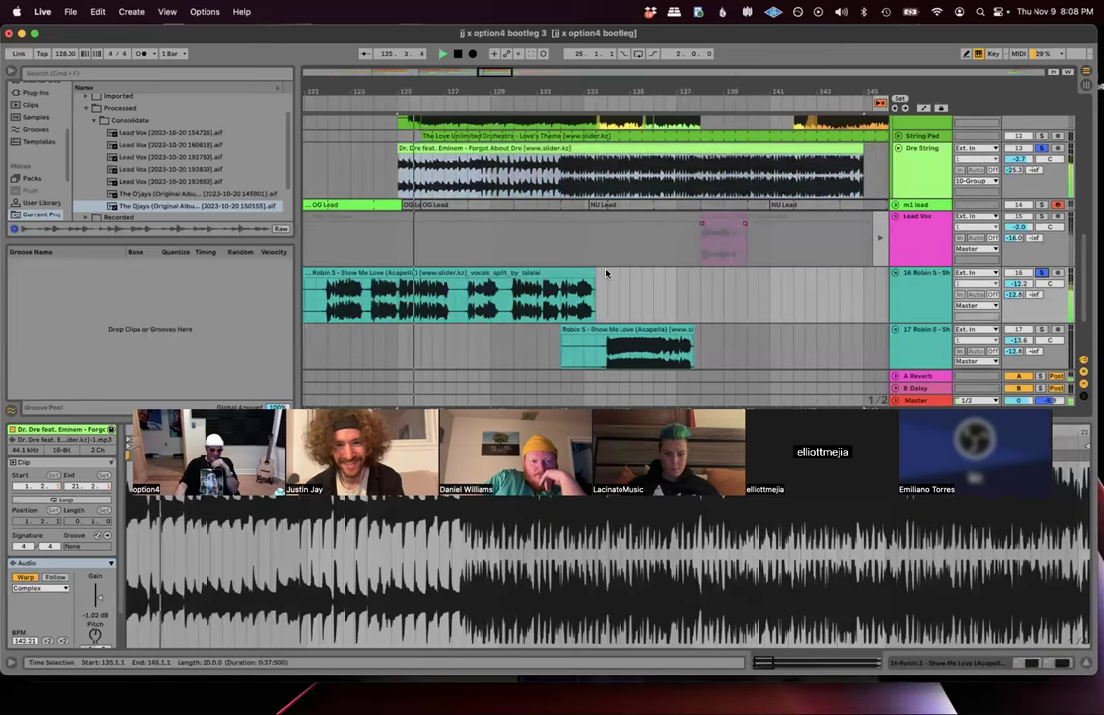
{"action": "key", "text": "space"}
Step: Move the Forgot About Dre clip to start at bar 126 and play it with the Robin S vocal from there
{"action": "left_click_drag", "start_coordinate": [447, 148], "coordinate": [470, 158]}
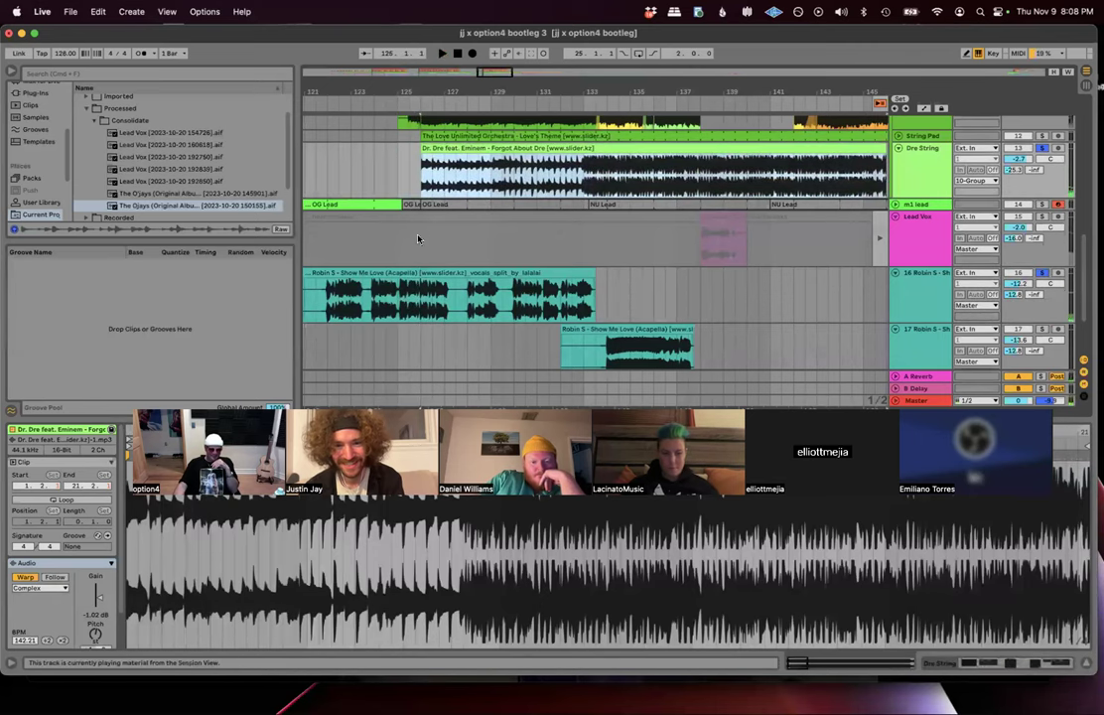
{"action": "left_click", "coordinate": [418, 238]}
{"action": "key", "text": "space"}
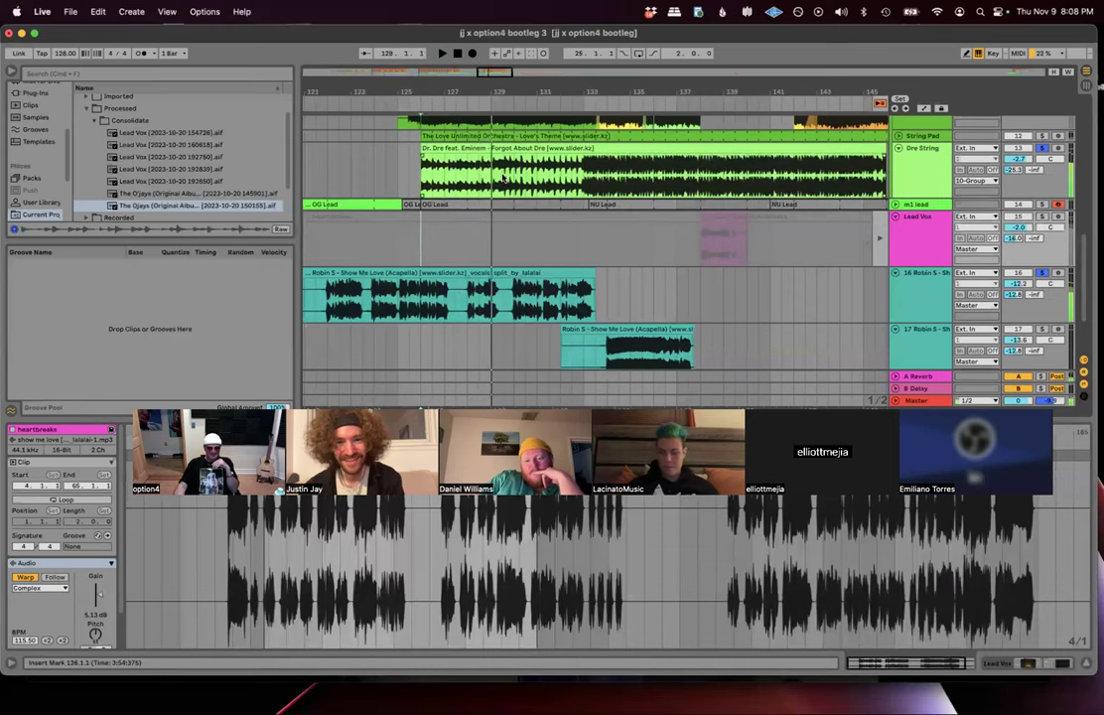
Step: Undo the Forgot About Dre clip's moves and loop change, and play the restored clip from bar 132
{"action": "key", "text": "super+z"}
{"action": "key", "text": "super+z"}
{"action": "key", "text": "super+z"}
{"action": "scroll", "coordinate": [515, 159], "scroll_direction": "up", "scroll_amount": 3}
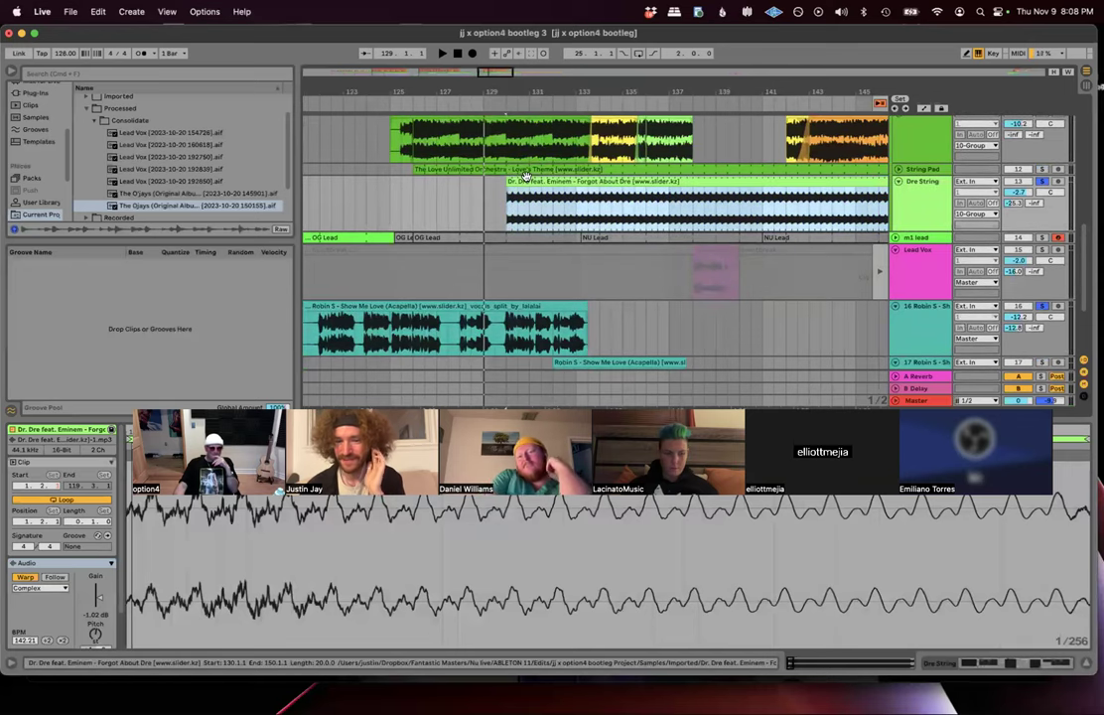
{"action": "left_click", "coordinate": [568, 204]}
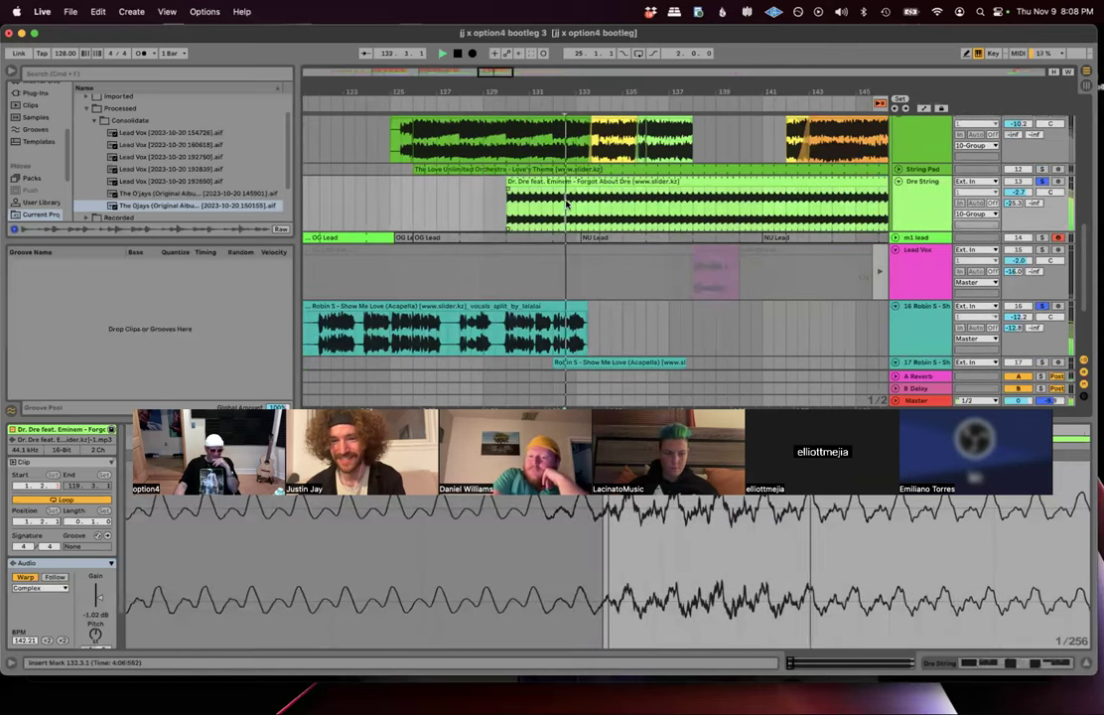
Step: Show the automation of EQ Eight's band 8 frequency on the Dre String track and play the filter sweep from bar 132
{"action": "left_click", "coordinate": [543, 283]}
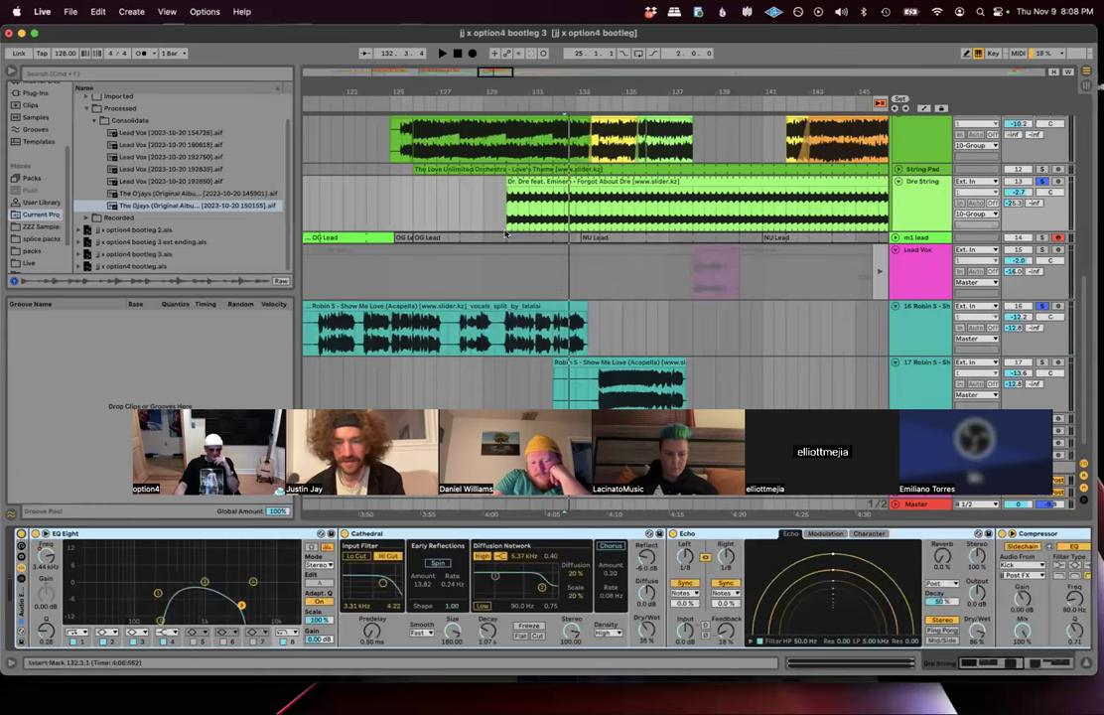
{"action": "scroll", "coordinate": [506, 237], "scroll_direction": "up", "scroll_amount": 3}
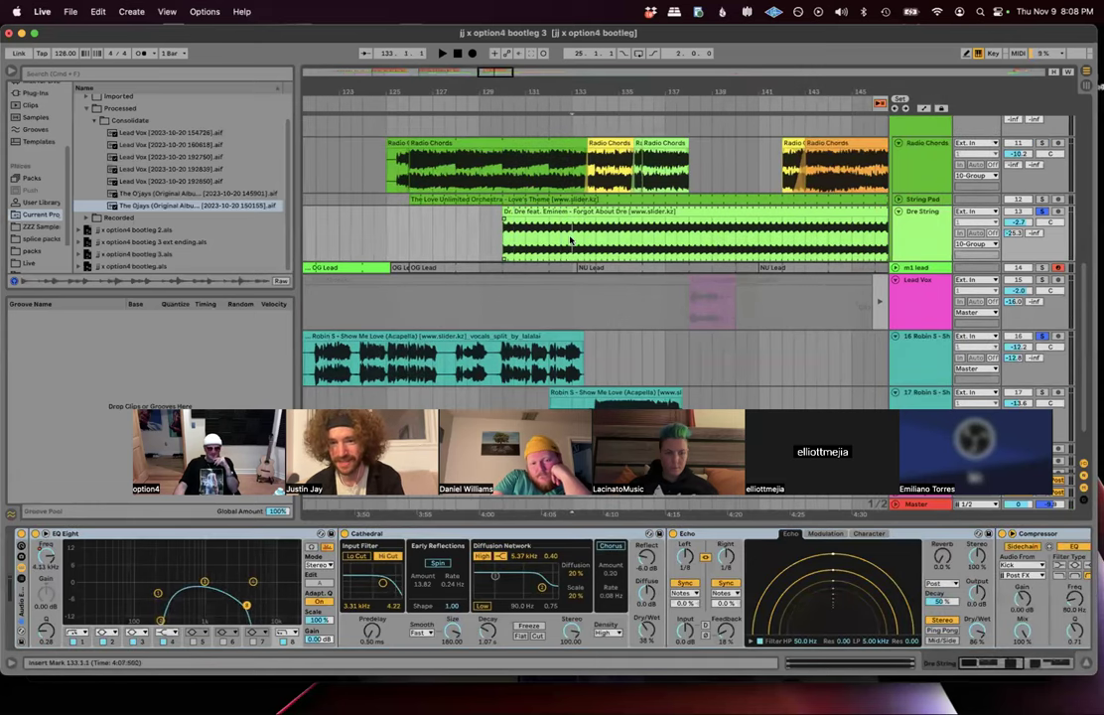
{"action": "scroll", "coordinate": [571, 240], "scroll_direction": "down", "scroll_amount": 2}
{"action": "scroll", "coordinate": [571, 241], "scroll_direction": "left", "scroll_amount": 2}
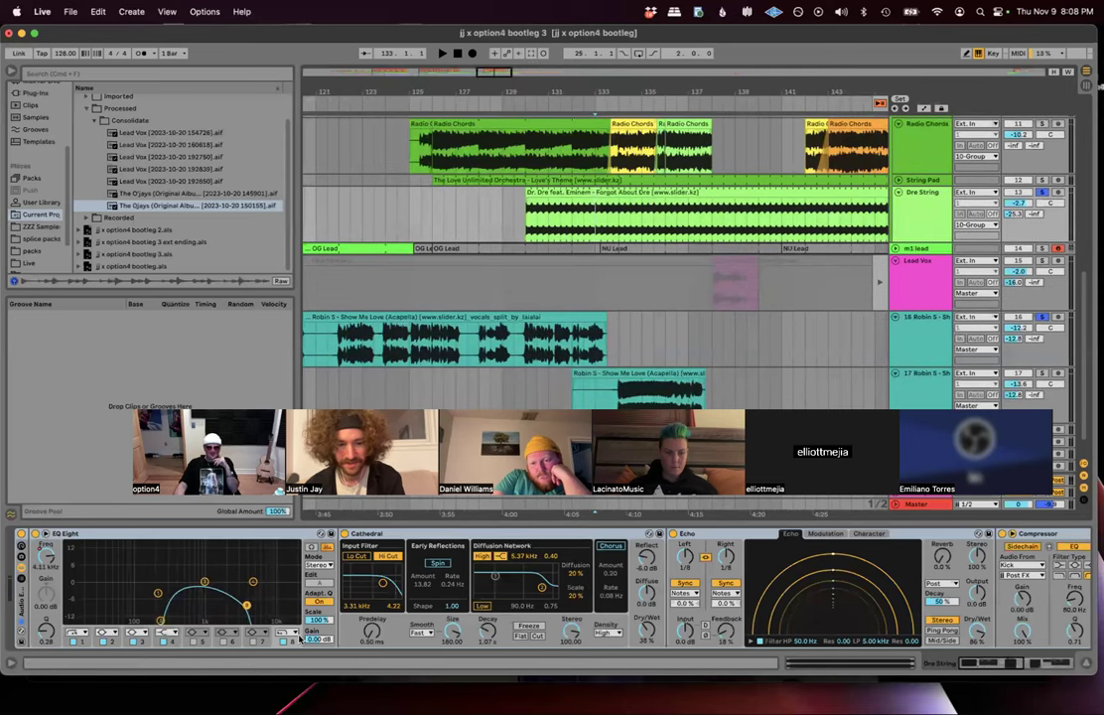
{"action": "right_click", "coordinate": [48, 555]}
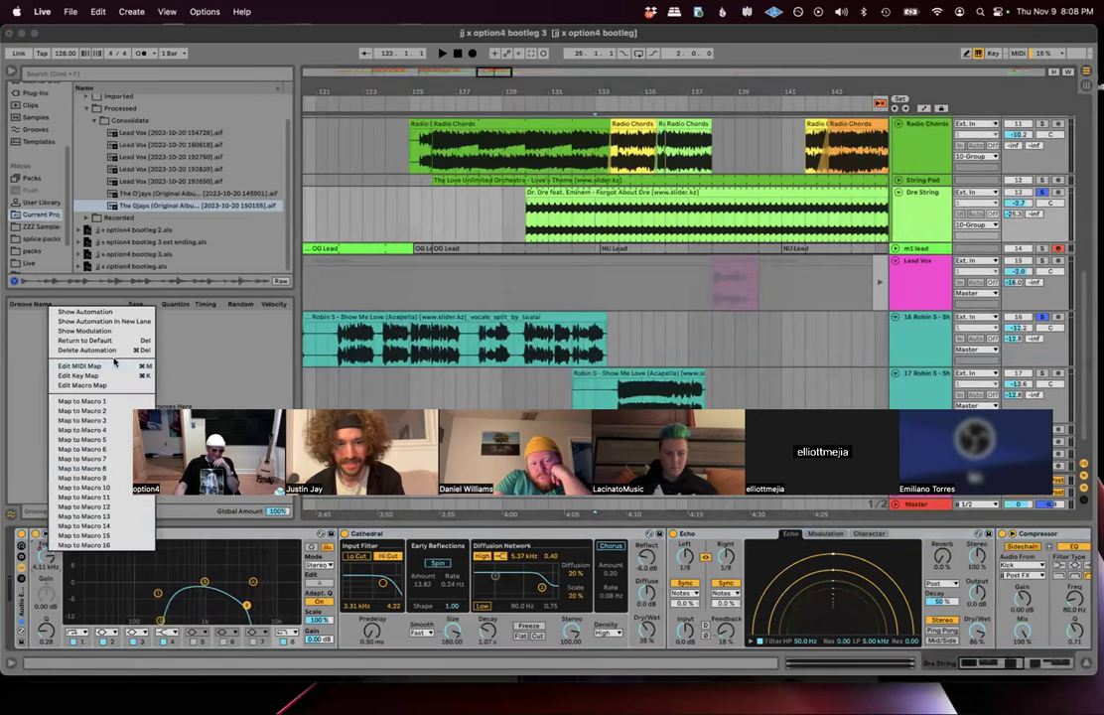
{"action": "left_click", "coordinate": [86, 312]}
{"action": "key", "text": "space"}
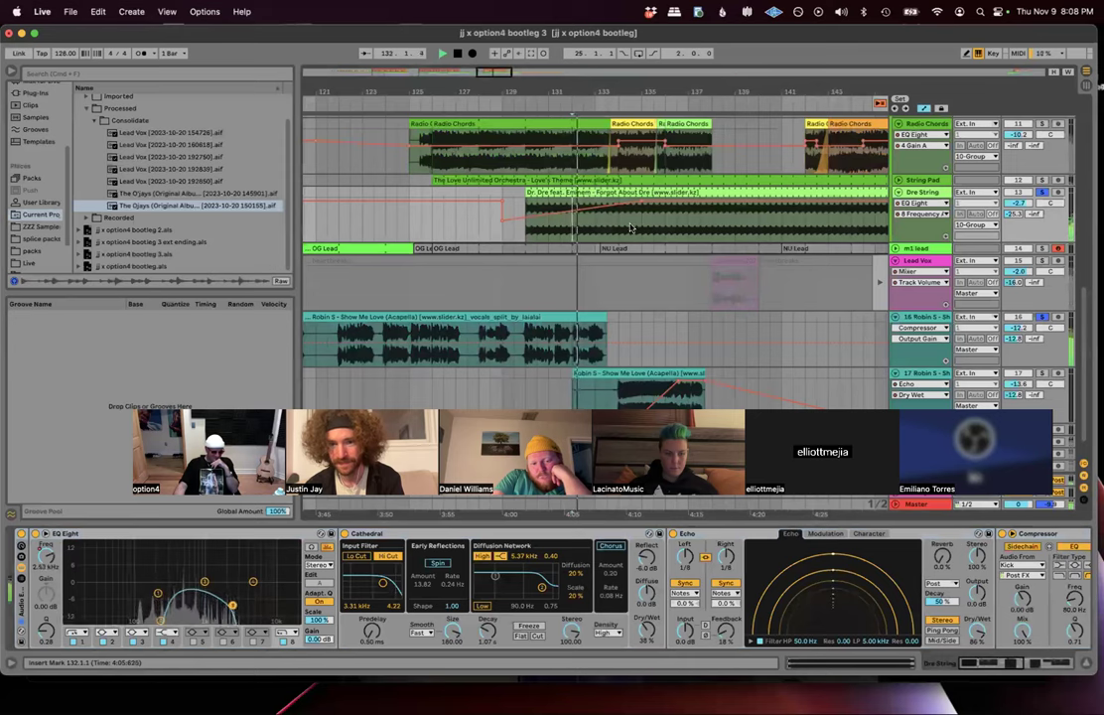
{"action": "scroll", "coordinate": [943, 184], "scroll_direction": "up", "scroll_amount": 3}
{"action": "key", "text": "space"}
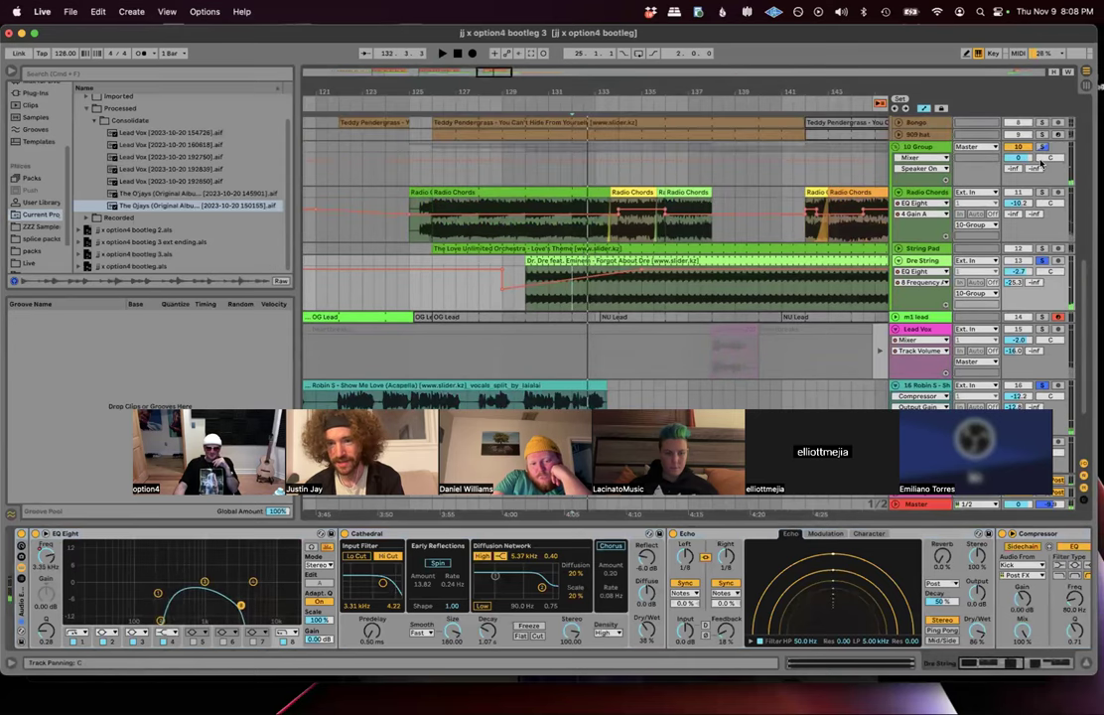
Step: Expand the String Pad track and play its Love's Theme clip soloed from bar 130
{"action": "left_click", "coordinate": [897, 249]}
{"action": "left_click", "coordinate": [536, 289]}
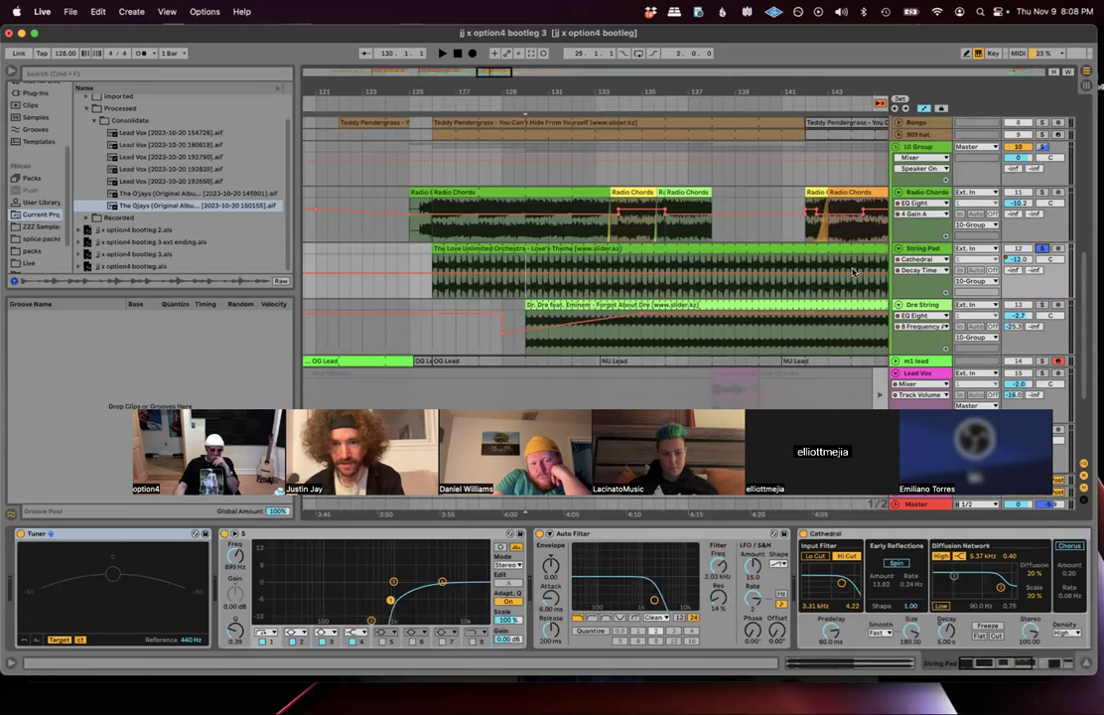
{"action": "key", "text": "space"}
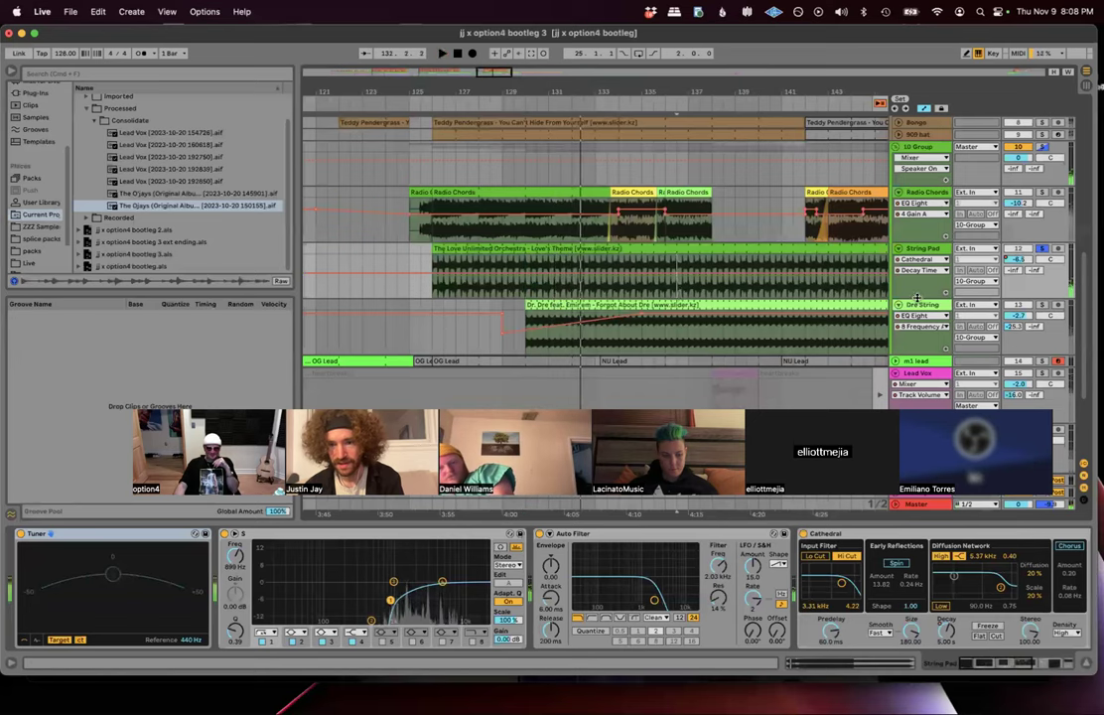
Step: Play Radio Chords, String Pad and Dre String from bar 132 with the track 17 Robin S vocal also soloed
{"action": "scroll", "coordinate": [590, 242], "scroll_direction": "down", "scroll_amount": 3}
{"action": "key", "text": "space"}
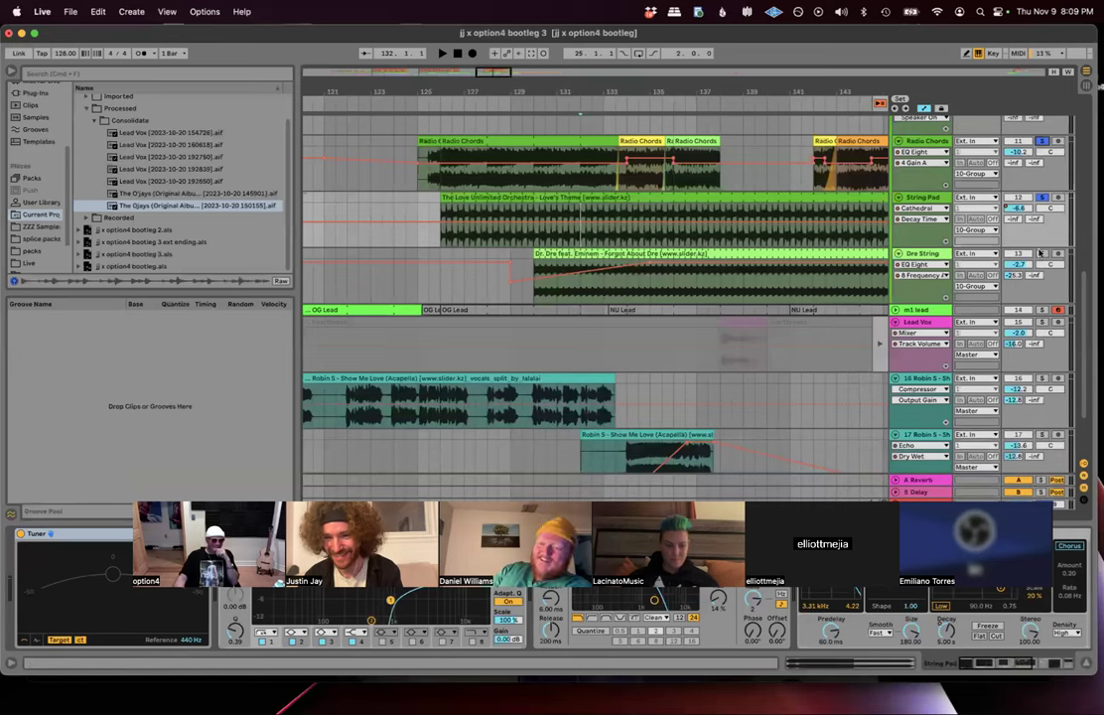
{"action": "key", "text": "space"}
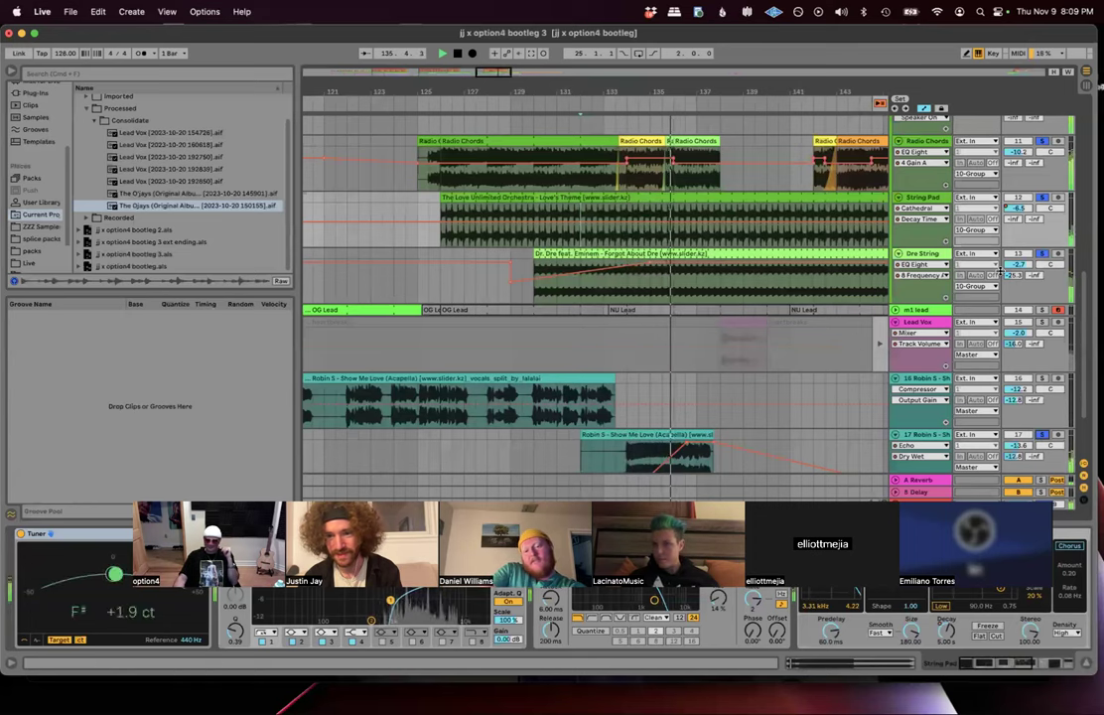
{"action": "scroll", "coordinate": [827, 288], "scroll_direction": "right", "scroll_amount": 2}
{"action": "scroll", "coordinate": [827, 288], "scroll_direction": "up", "scroll_amount": 1}
{"action": "scroll", "coordinate": [827, 289], "scroll_direction": "up", "scroll_amount": 5}
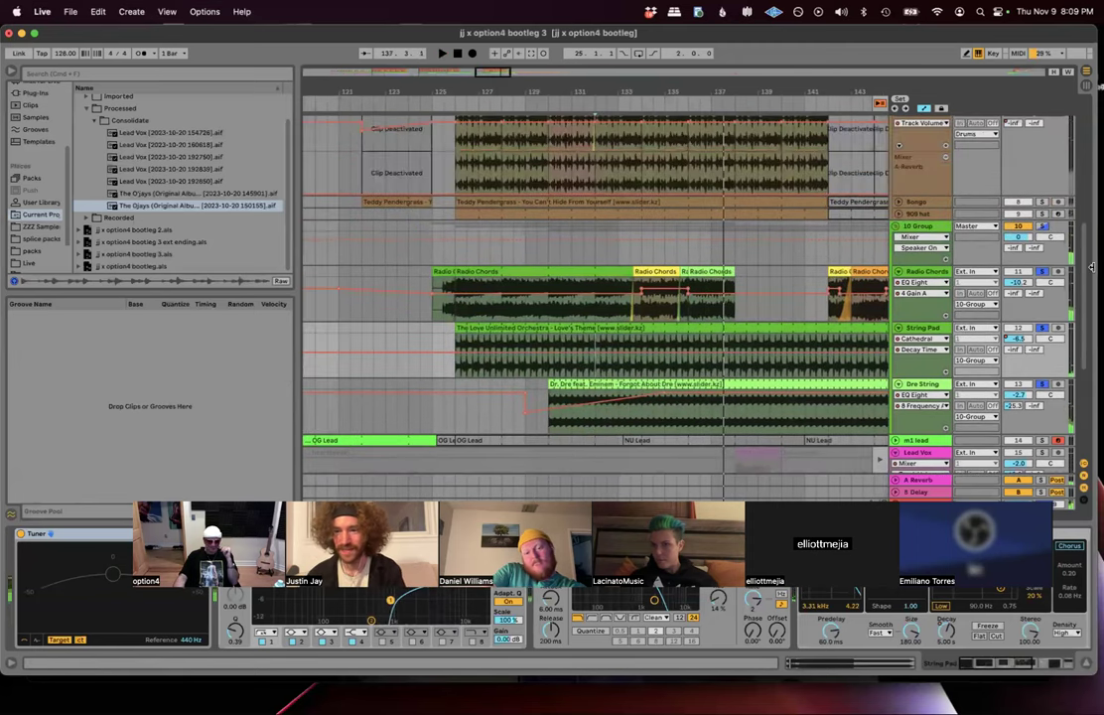
Step: Clear the solos, expand the Bongo track, audition it soloed from bar 126, and collapse it again
{"action": "left_click", "coordinate": [455, 254]}
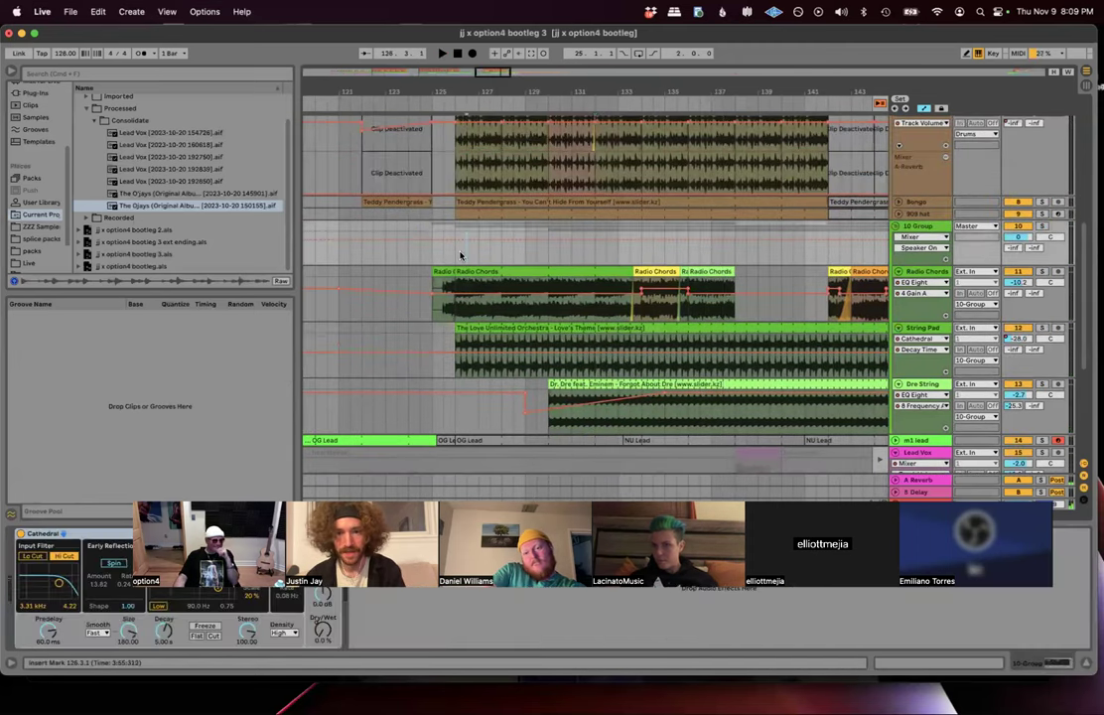
{"action": "scroll", "coordinate": [456, 255], "scroll_direction": "up", "scroll_amount": 2}
{"action": "left_click", "coordinate": [896, 240]}
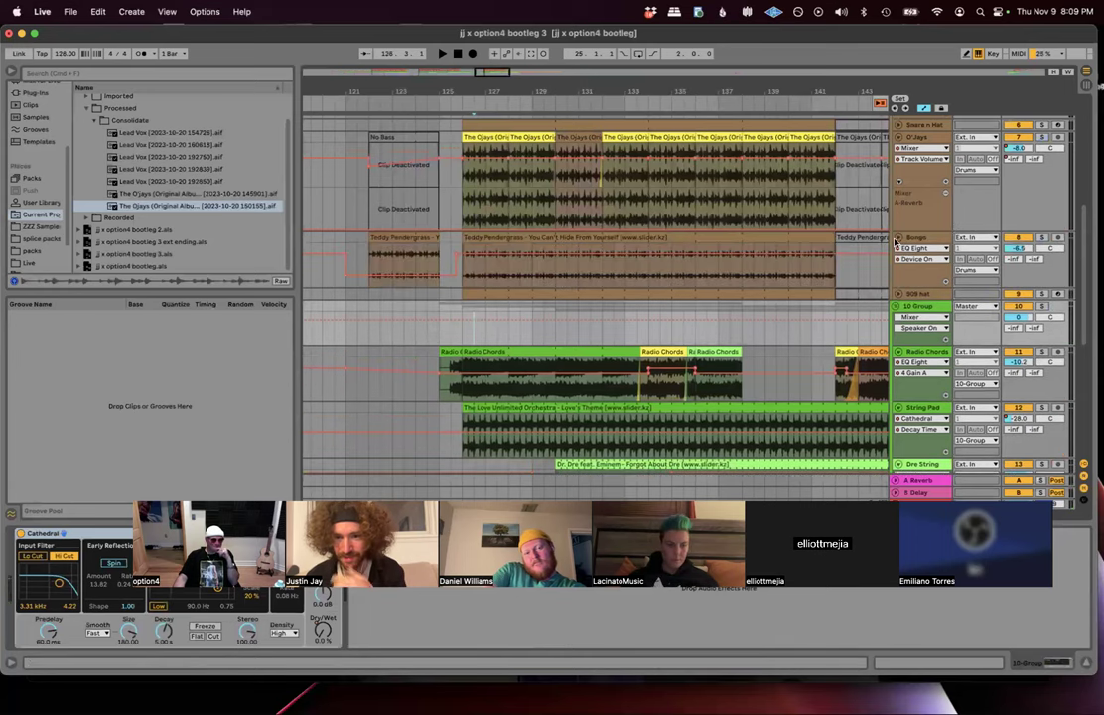
{"action": "left_click", "coordinate": [464, 276]}
{"action": "left_click", "coordinate": [1042, 238]}
{"action": "key", "text": "space"}
{"action": "key", "text": "space"}
{"action": "key", "text": "space"}
{"action": "key", "text": "space"}
{"action": "left_click", "coordinate": [1040, 239]}
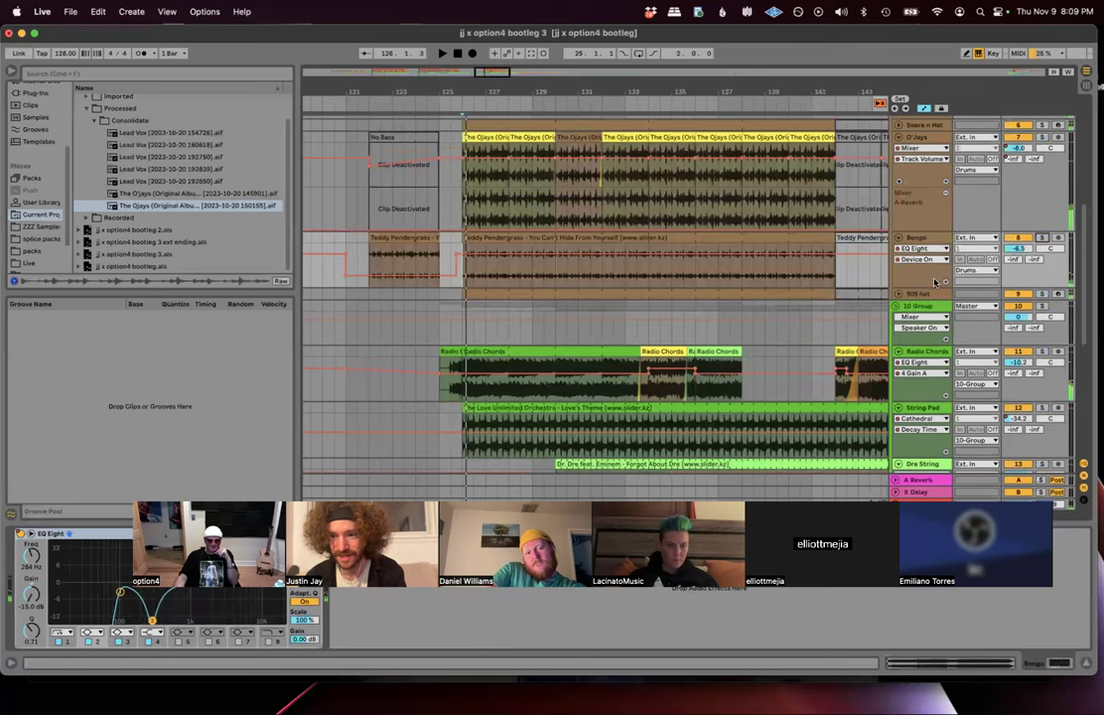
{"action": "left_click", "coordinate": [898, 236]}
Step: Select the Kick clip spanning bars 126 to 140, solo the Kick track and play it
{"action": "scroll", "coordinate": [819, 230], "scroll_direction": "down", "scroll_amount": 2}
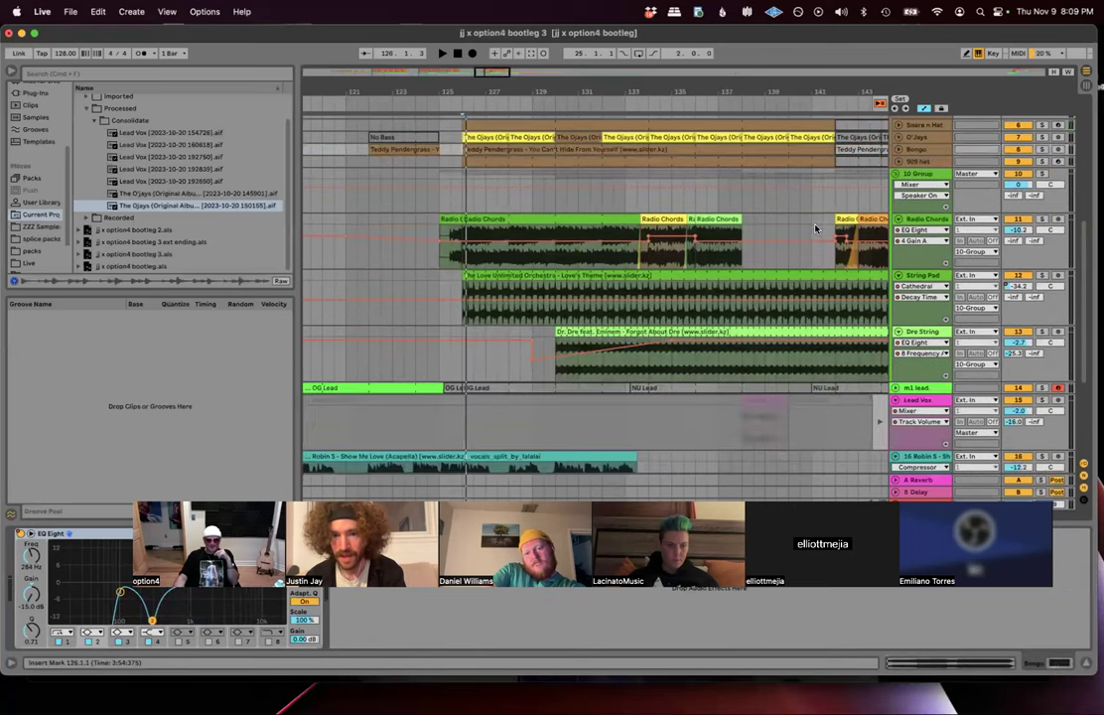
{"action": "scroll", "coordinate": [816, 222], "scroll_direction": "up", "scroll_amount": 5}
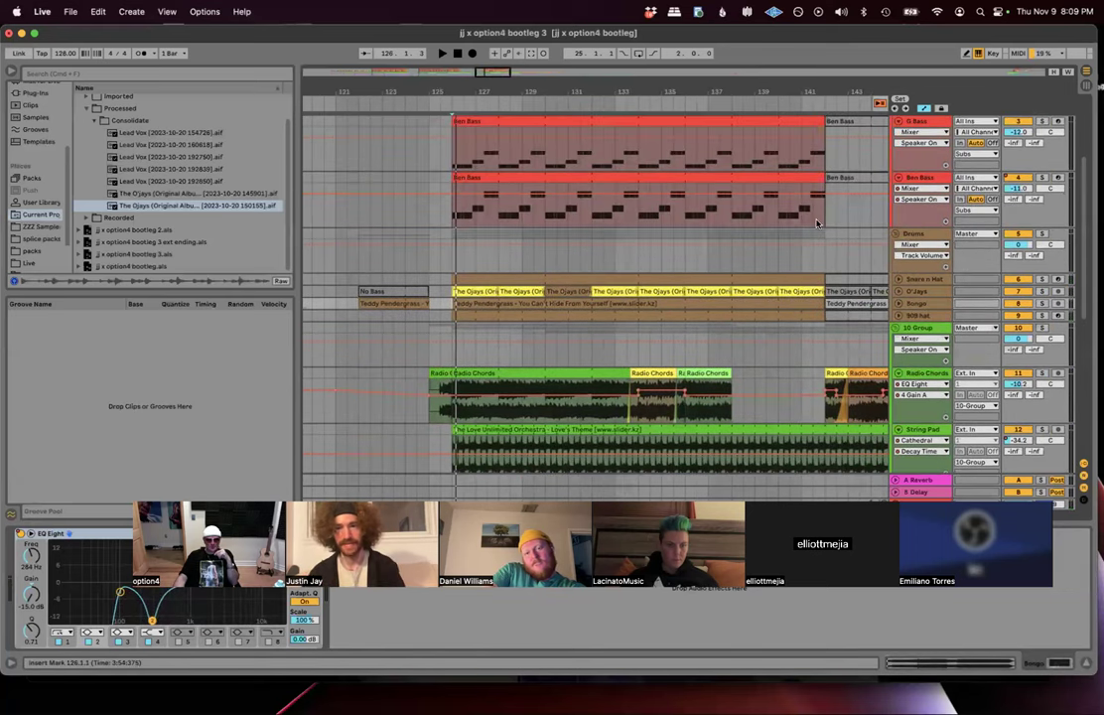
{"action": "scroll", "coordinate": [817, 222], "scroll_direction": "up", "scroll_amount": 3}
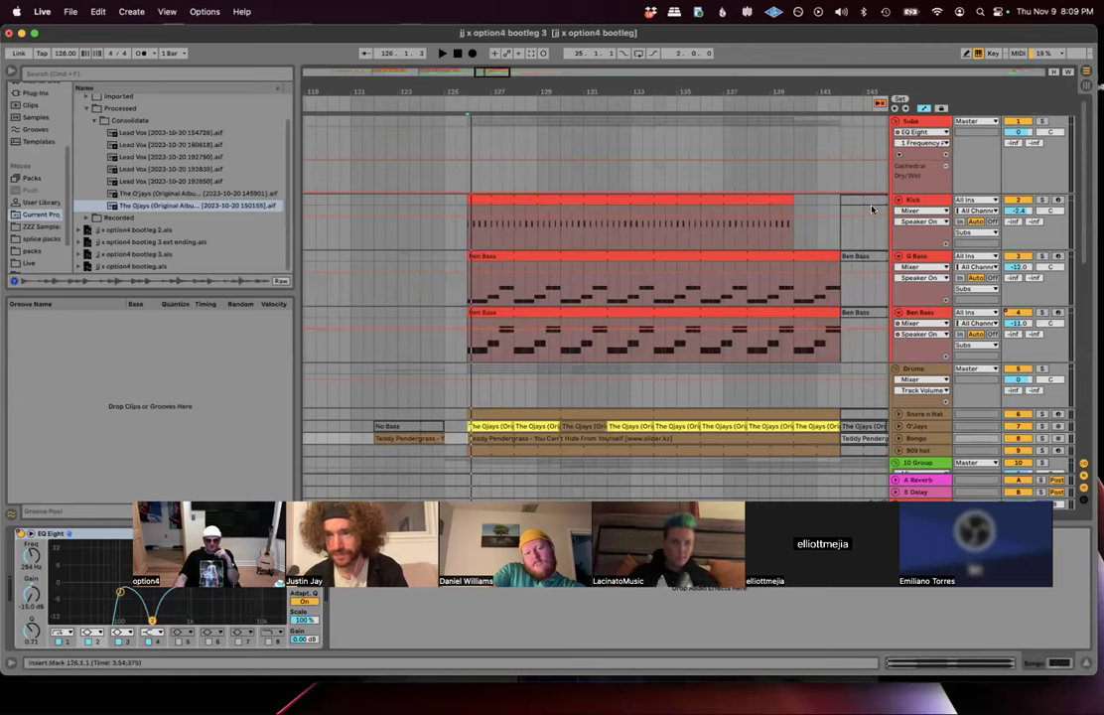
{"action": "left_click", "coordinate": [755, 197]}
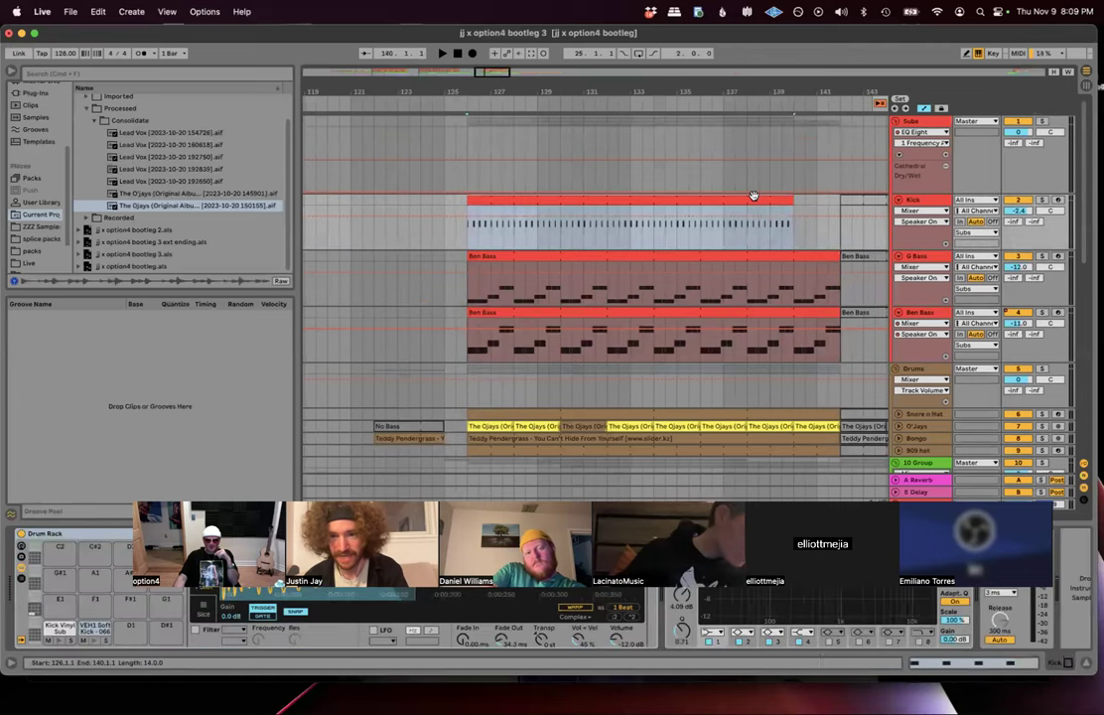
{"action": "left_click", "coordinate": [1039, 201]}
{"action": "key", "text": "space"}
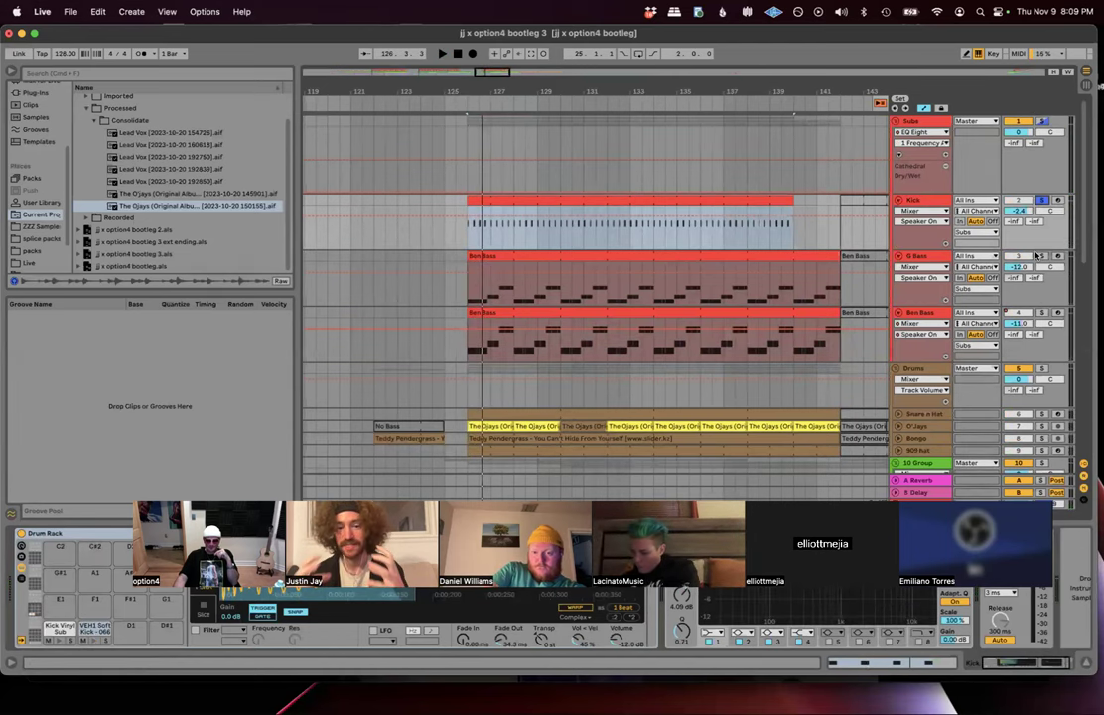
Step: Solo Radio Chords together with Ben Bass and G Bass, and play them from bar 126
{"action": "scroll", "coordinate": [1019, 212], "scroll_direction": "up", "scroll_amount": 1}
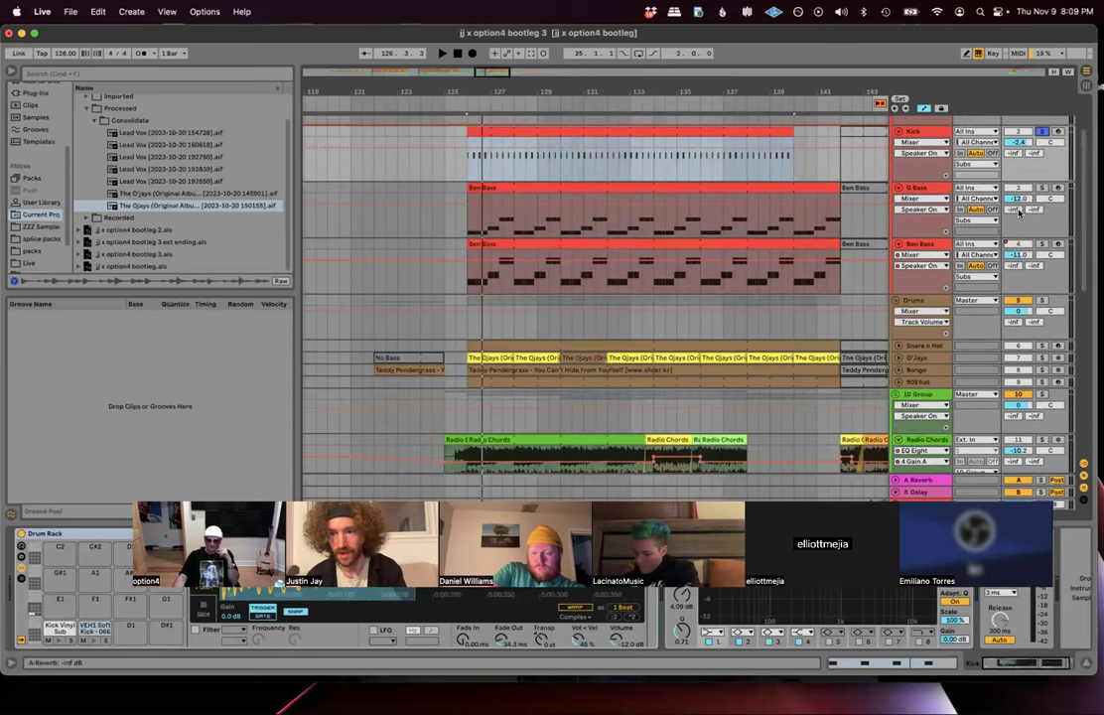
{"action": "scroll", "coordinate": [1022, 298], "scroll_direction": "down", "scroll_amount": 3}
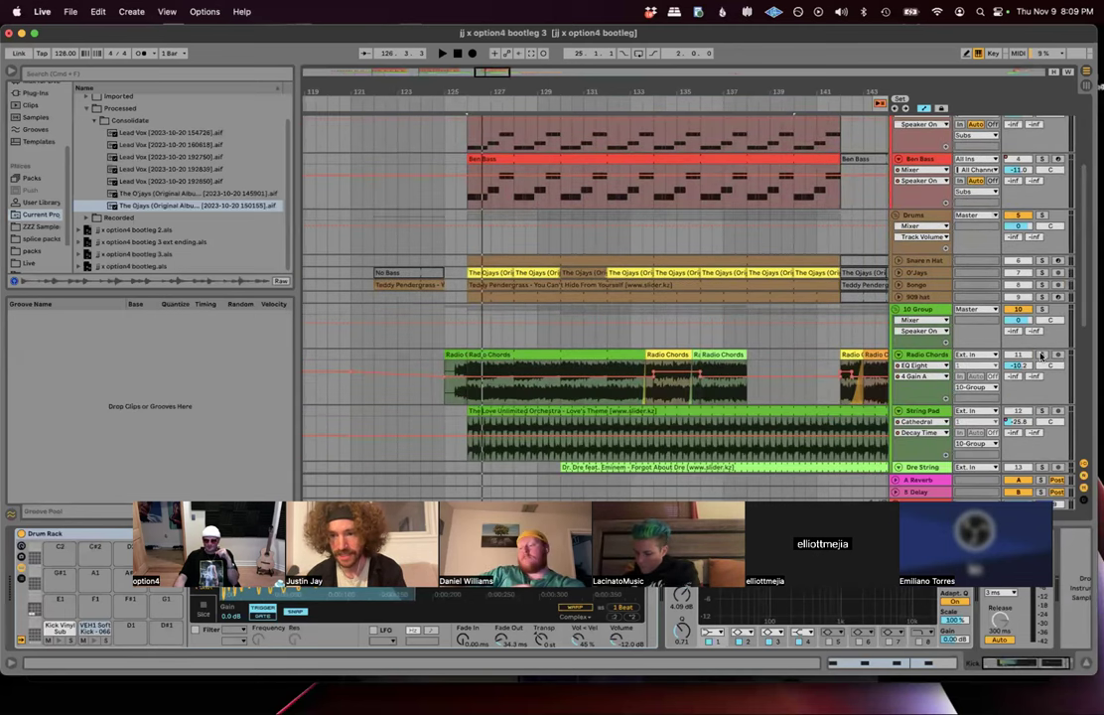
{"action": "left_click", "coordinate": [1040, 354]}
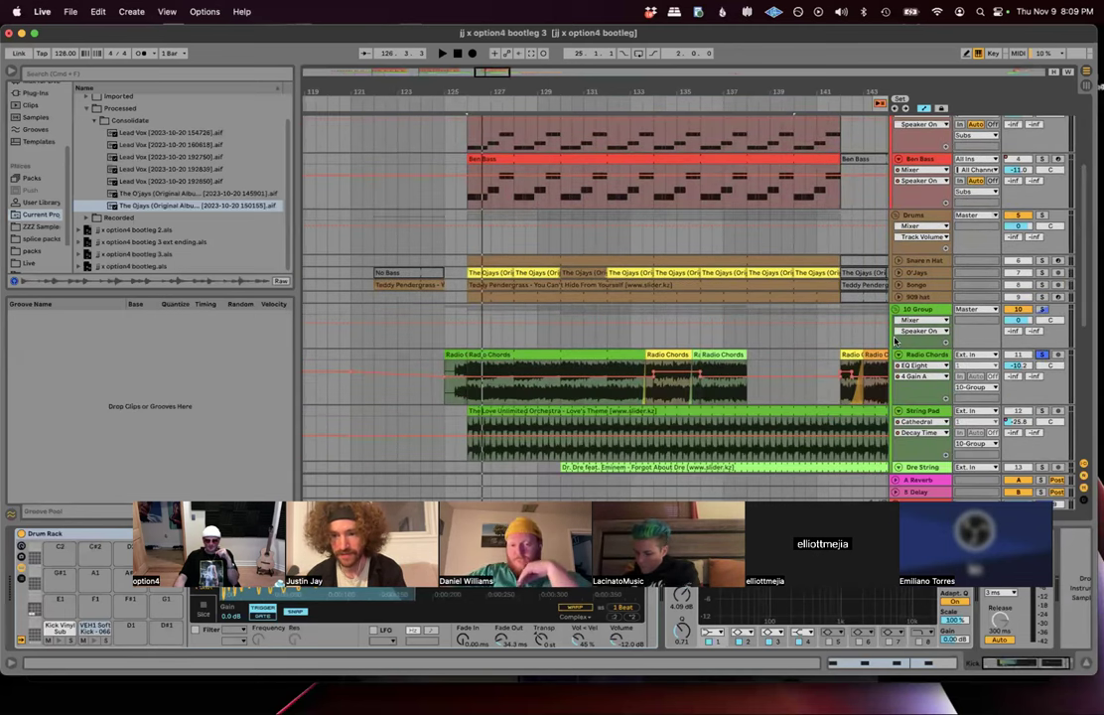
{"action": "left_click", "coordinate": [488, 355]}
{"action": "scroll", "coordinate": [487, 355], "scroll_direction": "up", "scroll_amount": 1}
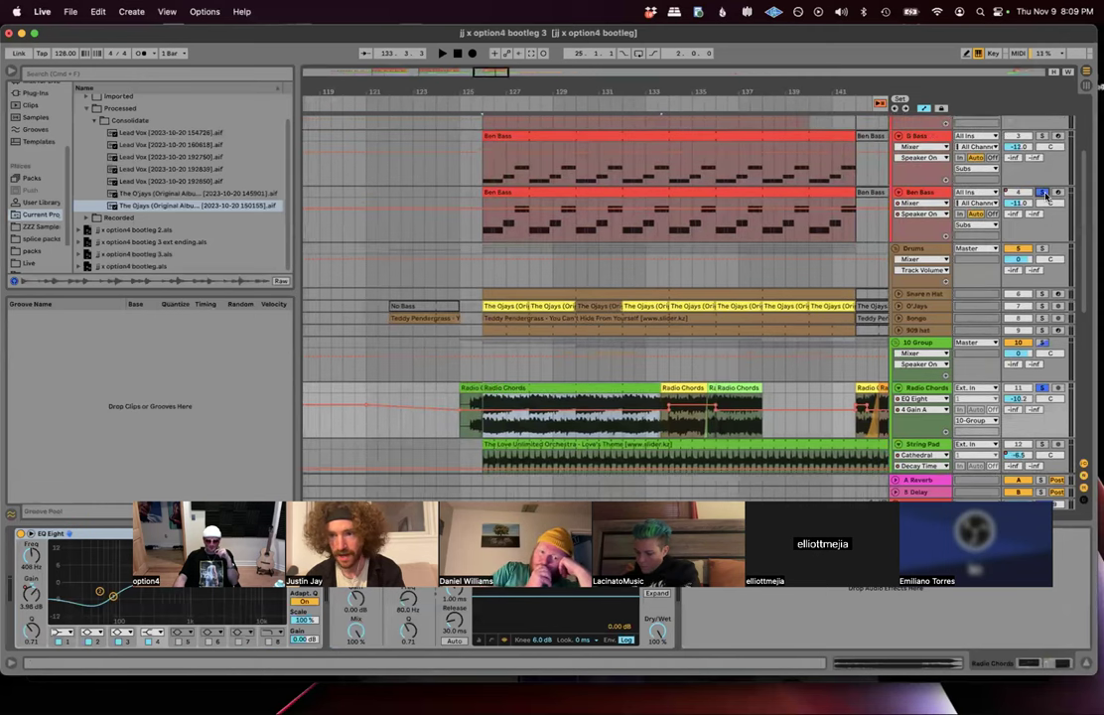
{"action": "left_click", "coordinate": [1040, 135]}
{"action": "left_click", "coordinate": [513, 146]}
{"action": "key", "text": "space"}
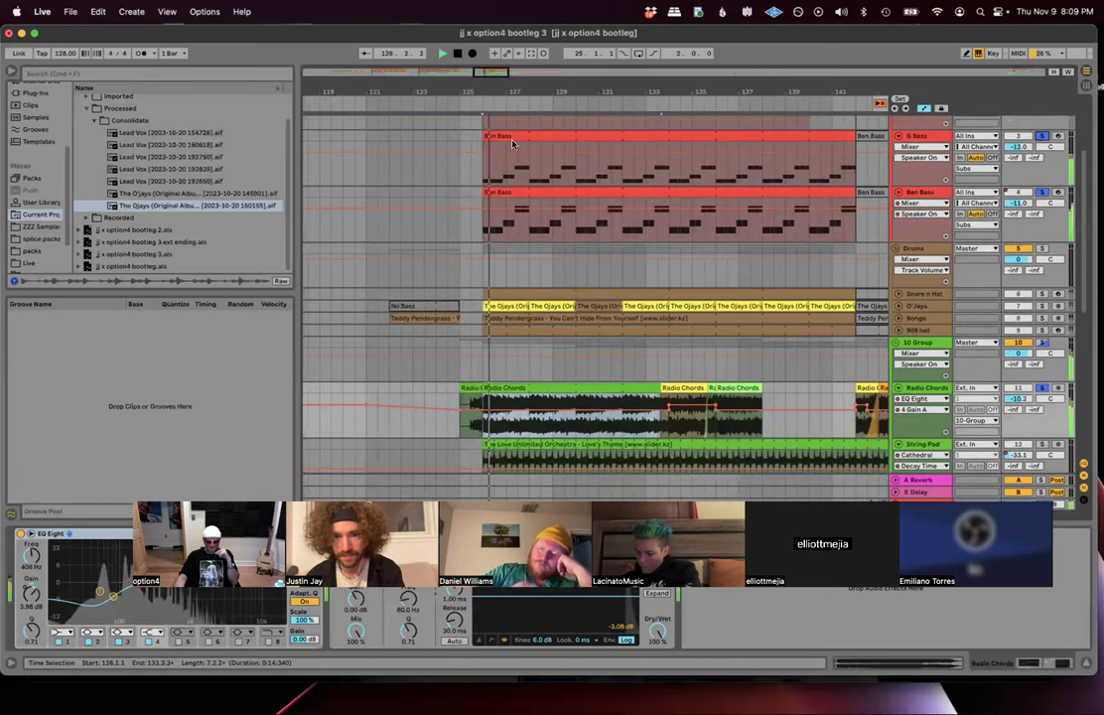
{"action": "key", "text": "space"}
Step: Open the Ben Bass clip starting at bar 126 to examine its MIDI notes
{"action": "scroll", "coordinate": [511, 179], "scroll_direction": "up", "scroll_amount": 5}
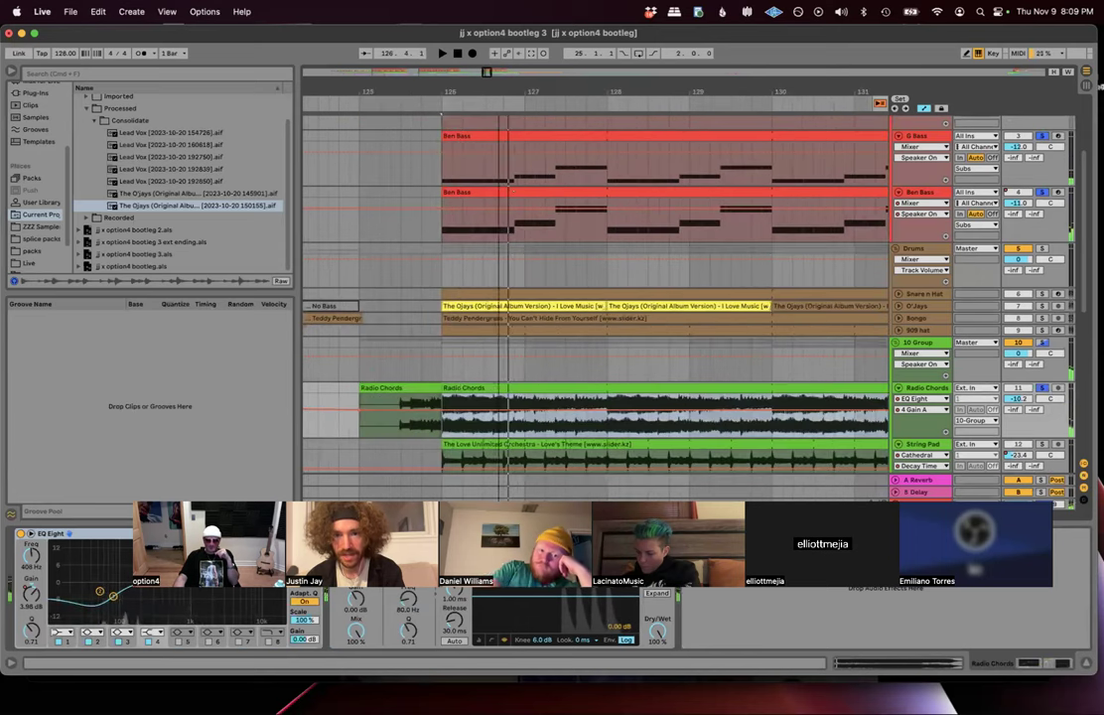
{"action": "left_click", "coordinate": [505, 191]}
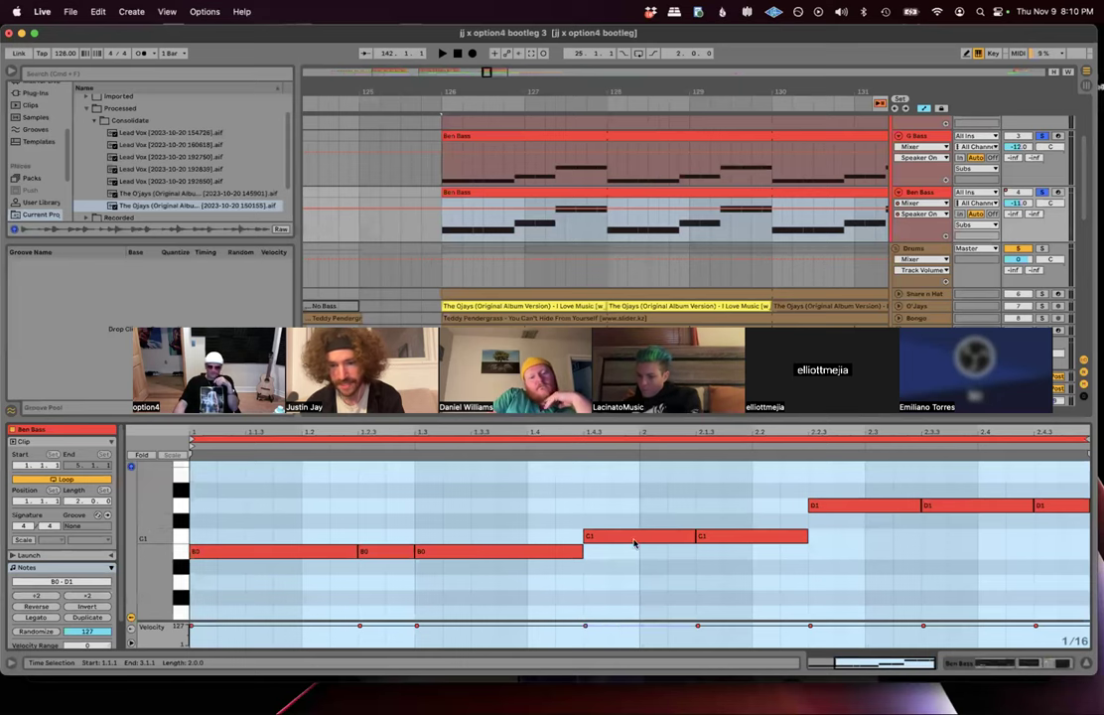
{"action": "scroll", "coordinate": [542, 281], "scroll_direction": "down", "scroll_amount": 5}
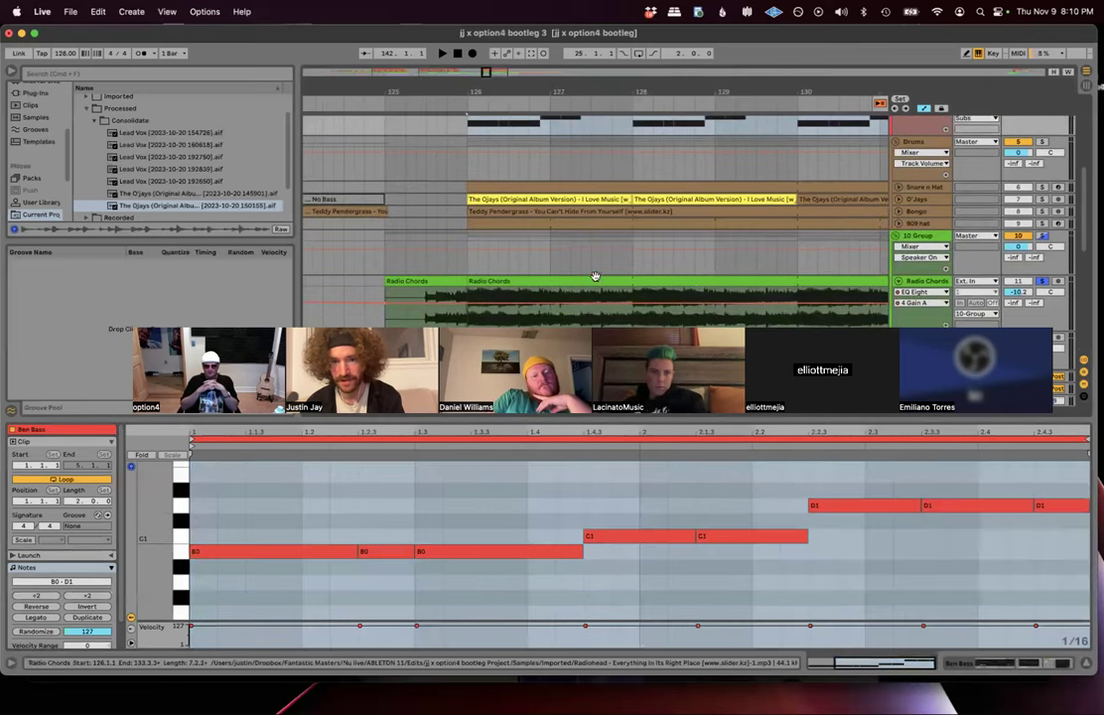
Step: Play the soloed bass tracks and Radio Chords from bar 126 while following the Ben Bass notes
{"action": "left_click", "coordinate": [494, 291]}
{"action": "key", "text": "space"}
{"action": "left_click", "coordinate": [504, 135]}
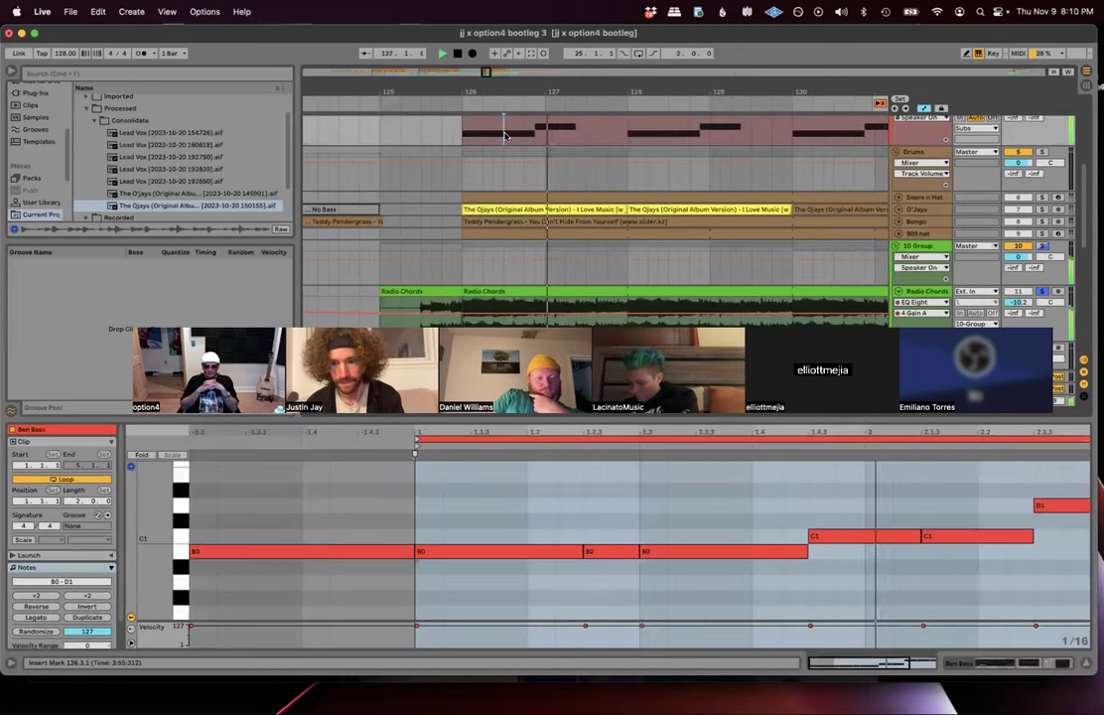
{"action": "scroll", "coordinate": [532, 138], "scroll_direction": "up", "scroll_amount": 2}
{"action": "scroll", "coordinate": [532, 138], "scroll_direction": "right", "scroll_amount": 2}
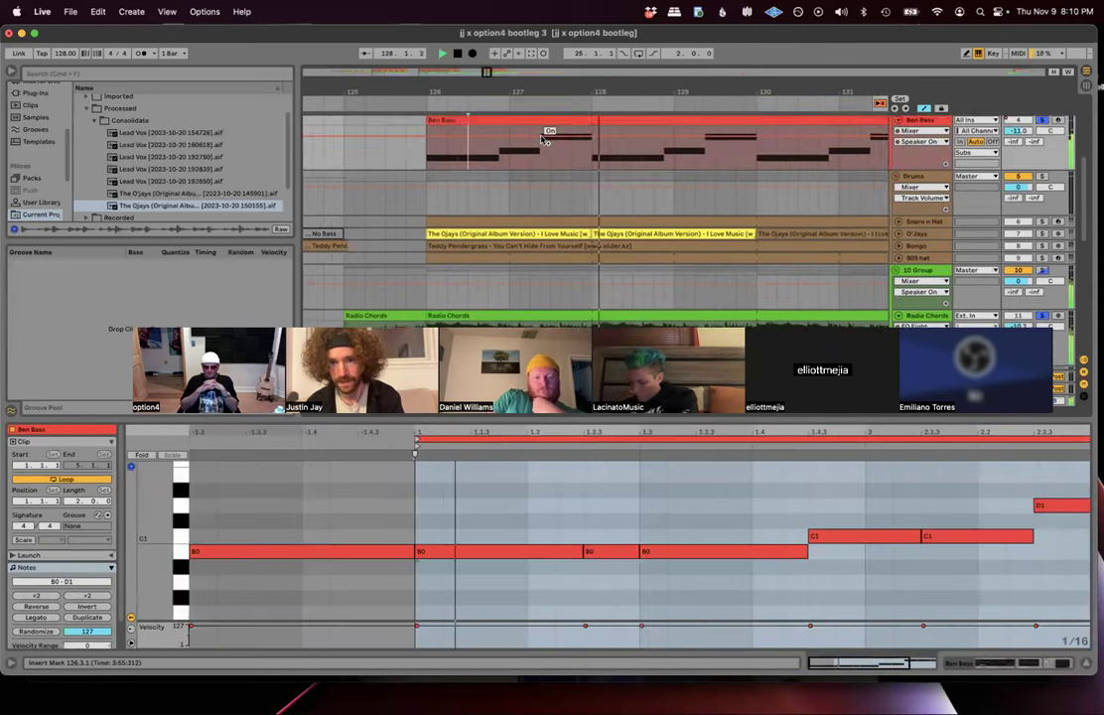
{"action": "scroll", "coordinate": [540, 140], "scroll_direction": "right", "scroll_amount": 2}
{"action": "scroll", "coordinate": [540, 140], "scroll_direction": "up", "scroll_amount": 1}
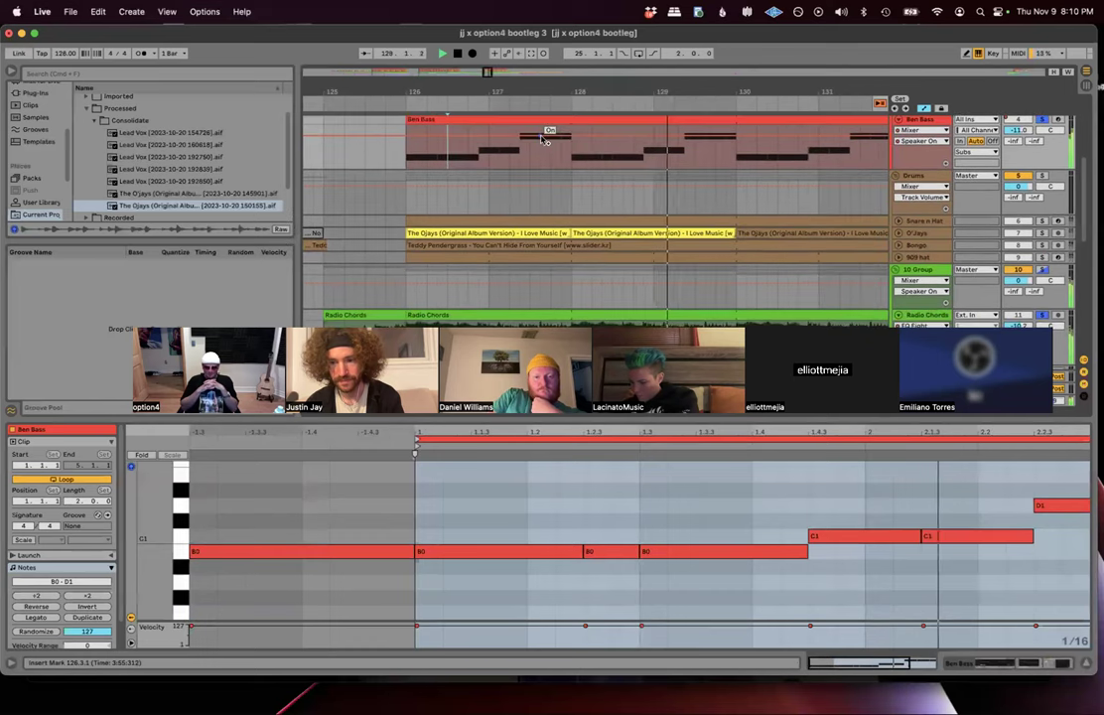
{"action": "key", "text": "space"}
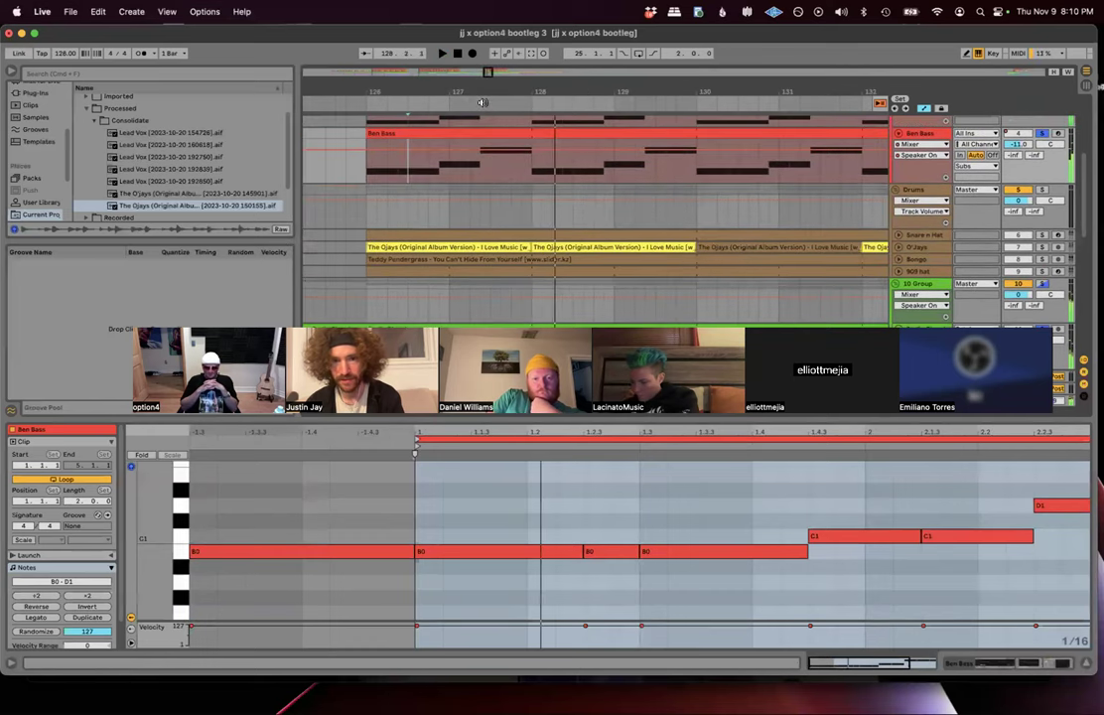
Step: Place the insert marker at bar 126 on the G Bass track and show the track's device chain
{"action": "left_click_drag", "start_coordinate": [483, 99], "coordinate": [483, 83]}
{"action": "scroll", "coordinate": [476, 133], "scroll_direction": "up", "scroll_amount": 3}
{"action": "left_click", "coordinate": [393, 164]}
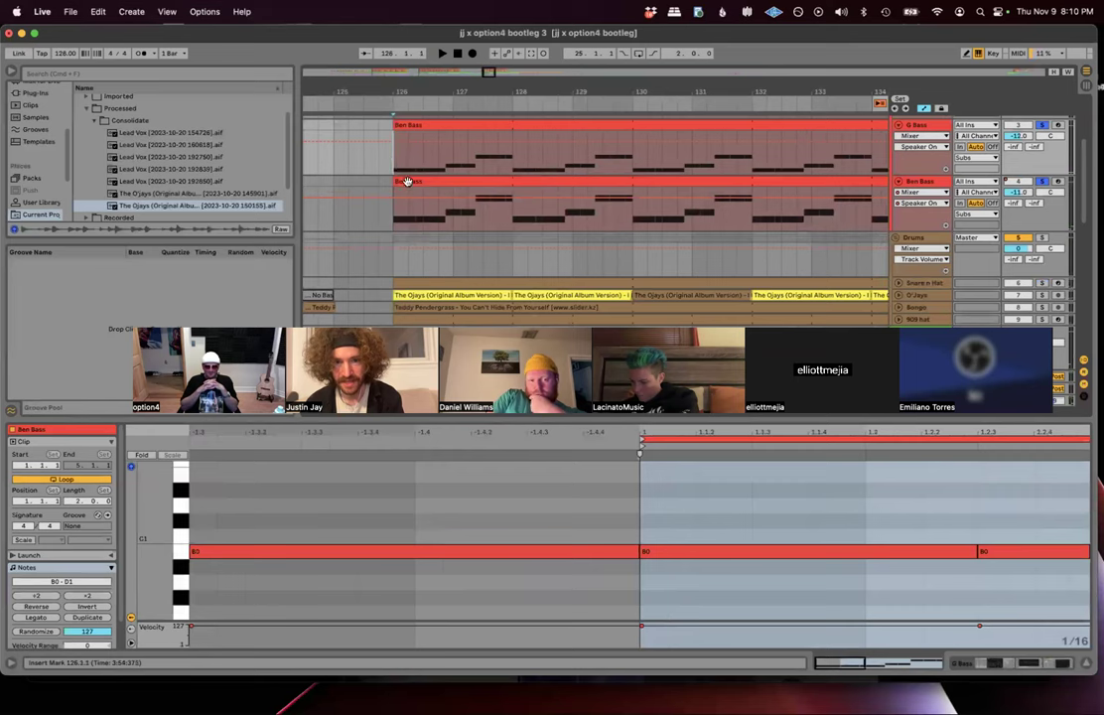
{"action": "key", "text": "shift+Tab"}
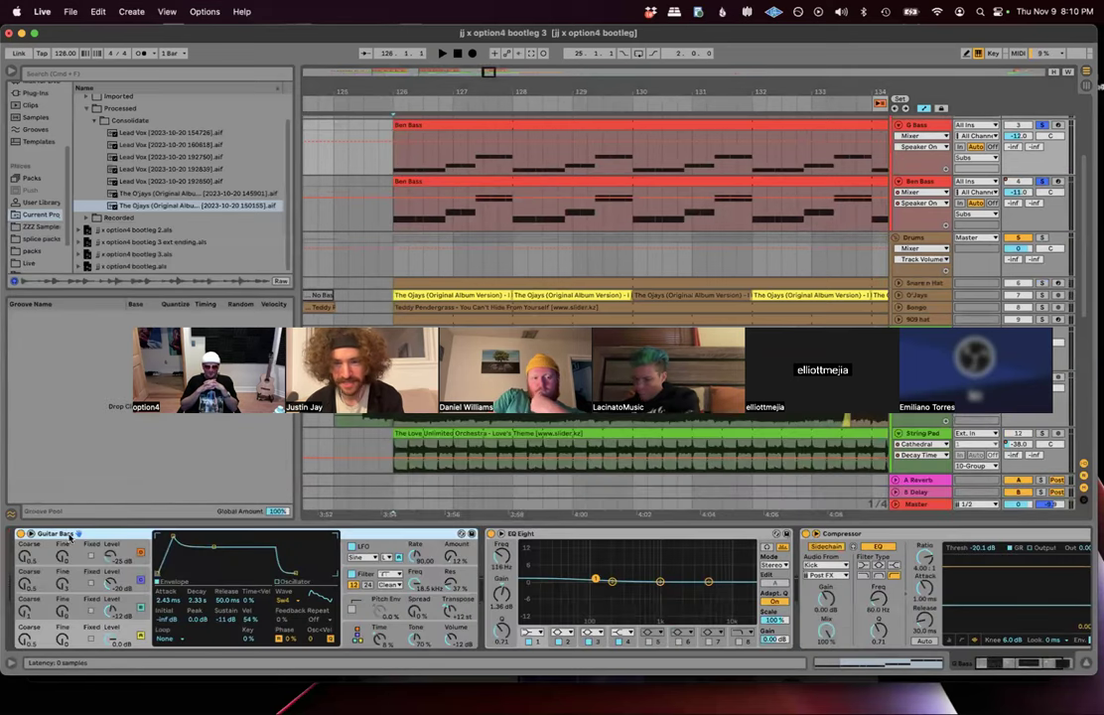
Step: Play the soloed G Bass part from bar 126 with its device chain in view
{"action": "left_click", "coordinate": [488, 124]}
{"action": "key", "text": "space"}
{"action": "scroll", "coordinate": [569, 165], "scroll_direction": "up", "scroll_amount": 2}
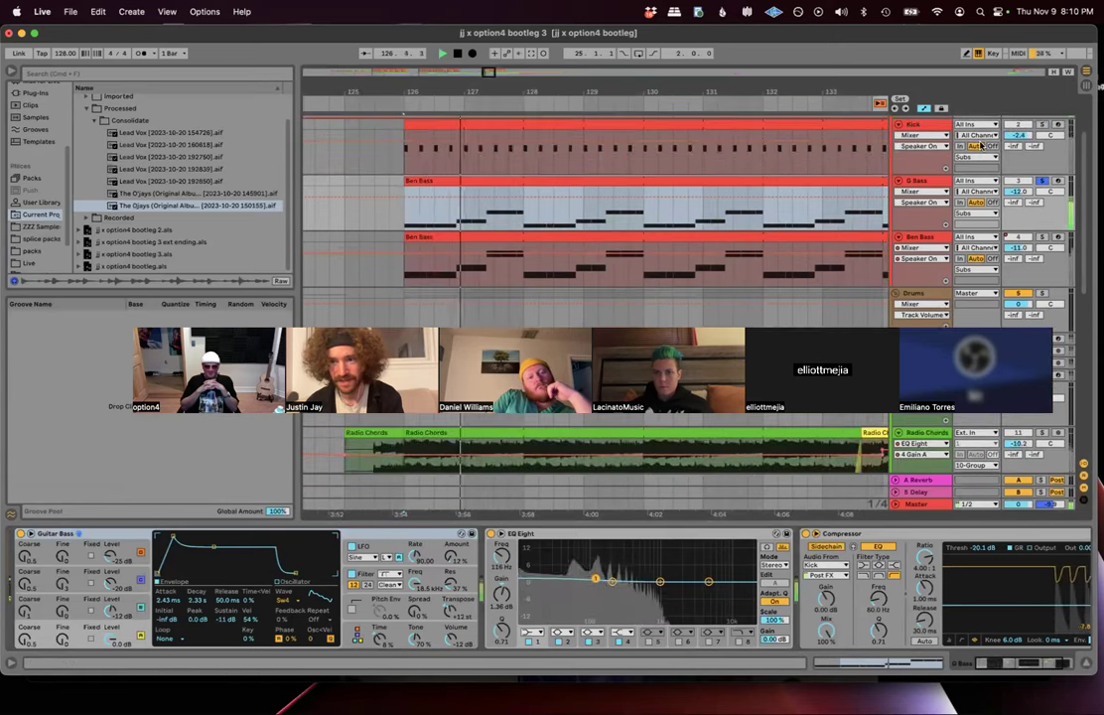
{"action": "key", "text": "space"}
Step: Add the Drums and 10 Group tracks to the solo and play the combination from bar 126
{"action": "scroll", "coordinate": [569, 166], "scroll_direction": "up", "scroll_amount": 2}
{"action": "left_click", "coordinate": [1038, 179], "text": "super"}
{"action": "scroll", "coordinate": [1039, 177], "scroll_direction": "down", "scroll_amount": 8}
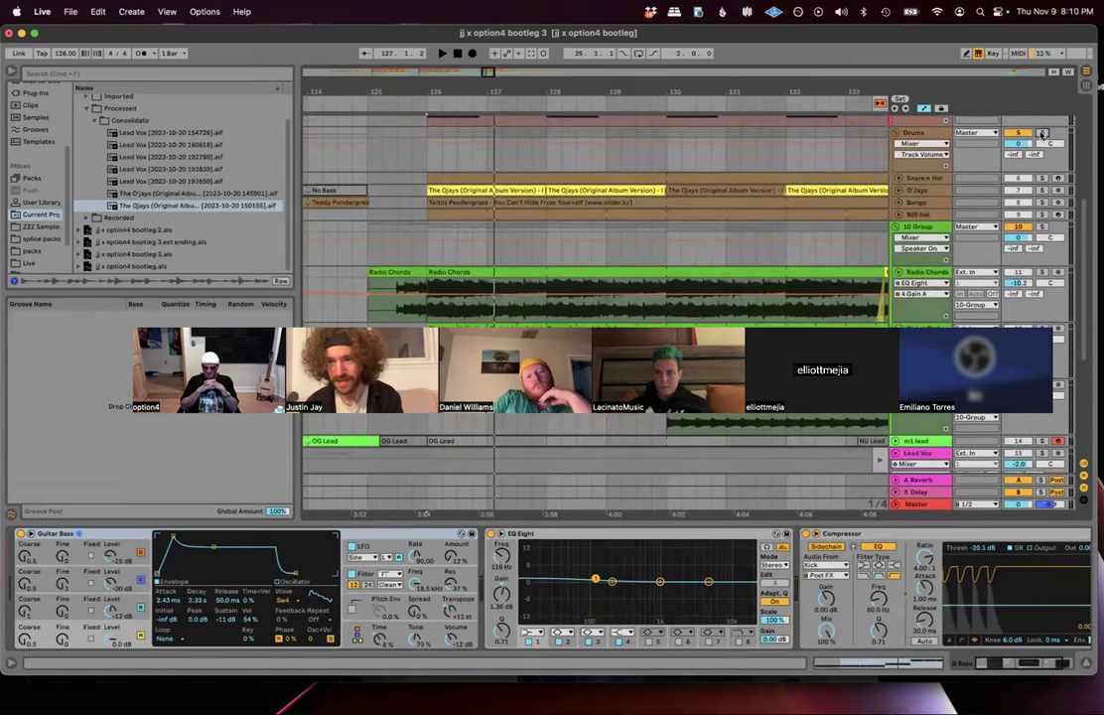
{"action": "left_click", "coordinate": [1042, 132], "text": "super"}
{"action": "left_click", "coordinate": [1041, 227], "text": "super"}
{"action": "key", "text": "space"}
{"action": "scroll", "coordinate": [1037, 258], "scroll_direction": "up", "scroll_amount": 3}
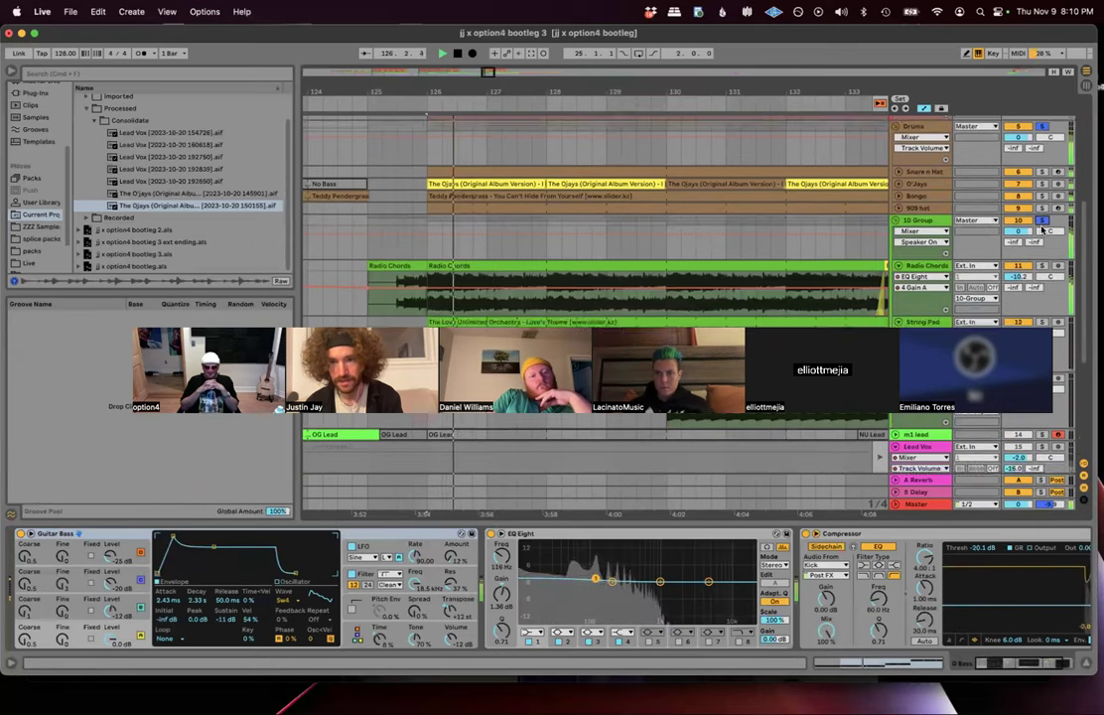
{"action": "key", "text": "space"}
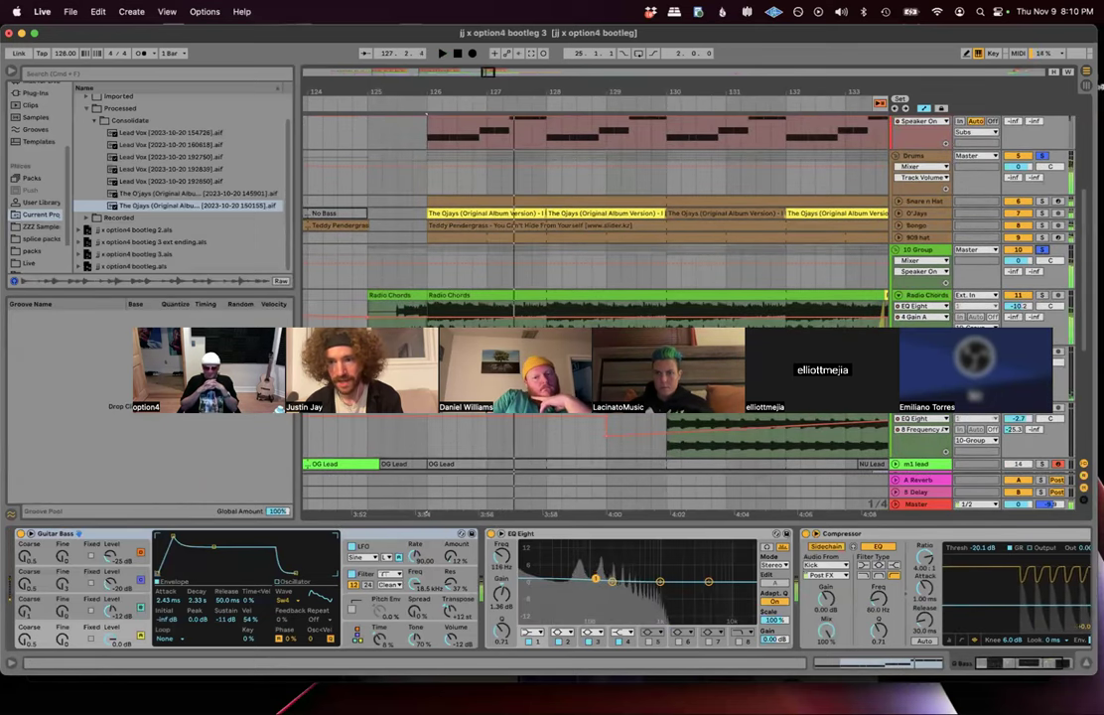
Step: Fold the 10 Group and Drums group tracks in the arrangement
{"action": "left_click", "coordinate": [895, 240]}
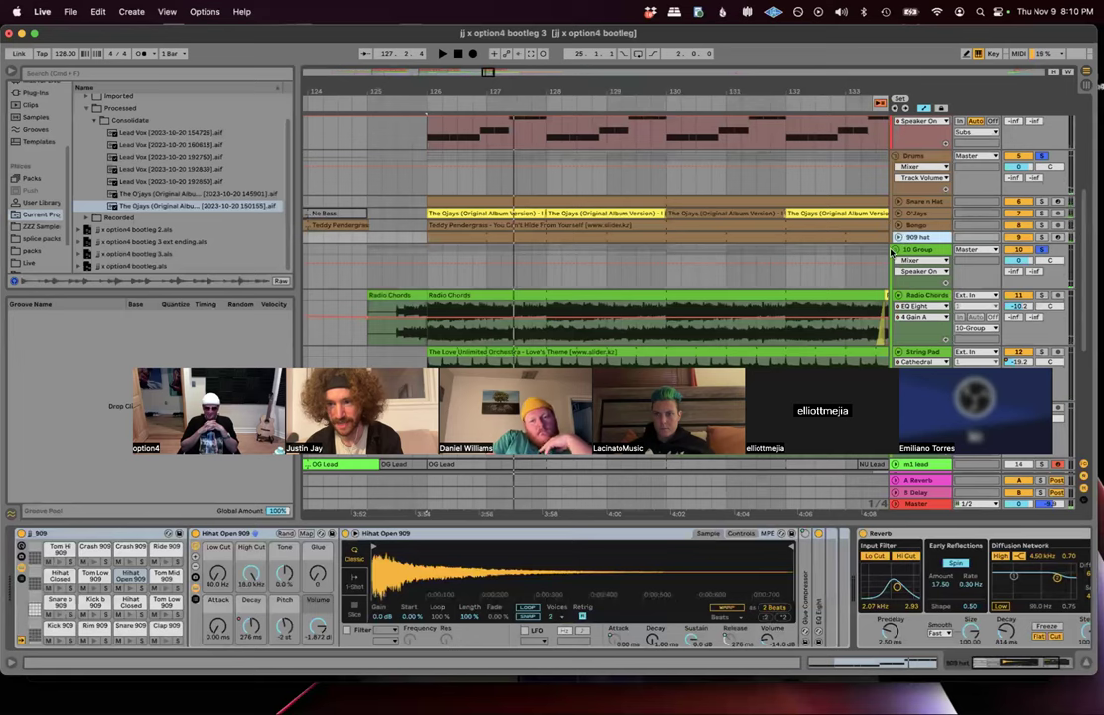
{"action": "left_click", "coordinate": [897, 249]}
{"action": "left_click", "coordinate": [897, 155]}
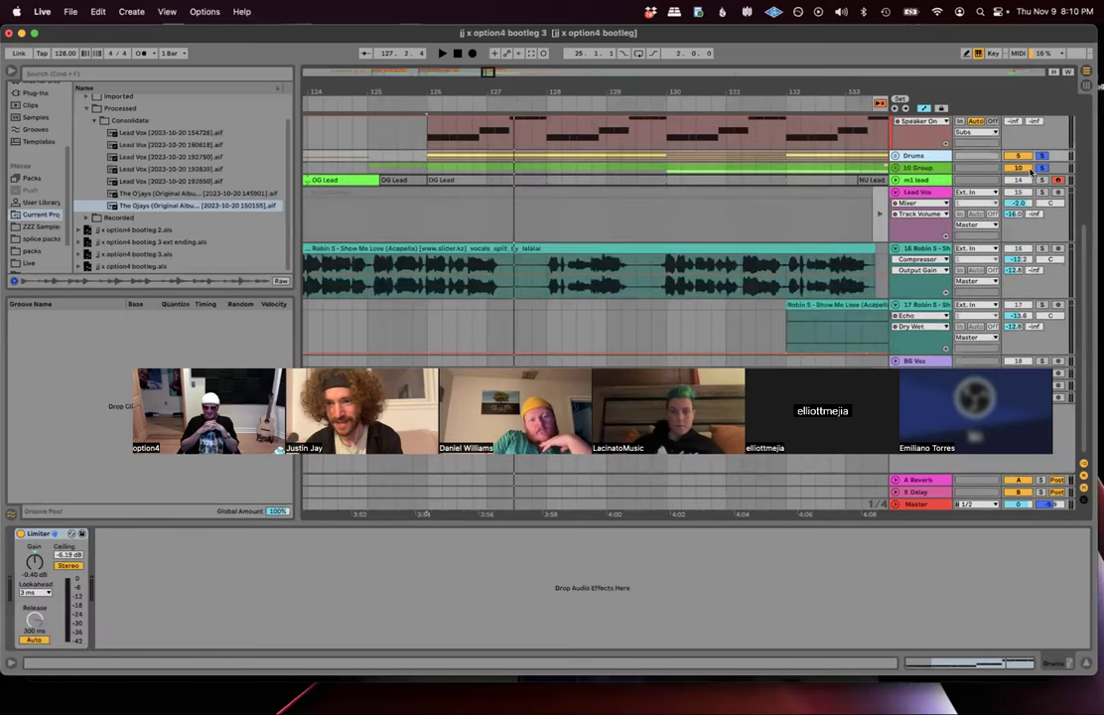
Step: Play the full unsoloed mix from bar 126 and return the Lead Vox track to arrangement playback
{"action": "left_click", "coordinate": [372, 203]}
{"action": "scroll", "coordinate": [373, 202], "scroll_direction": "up", "scroll_amount": 2}
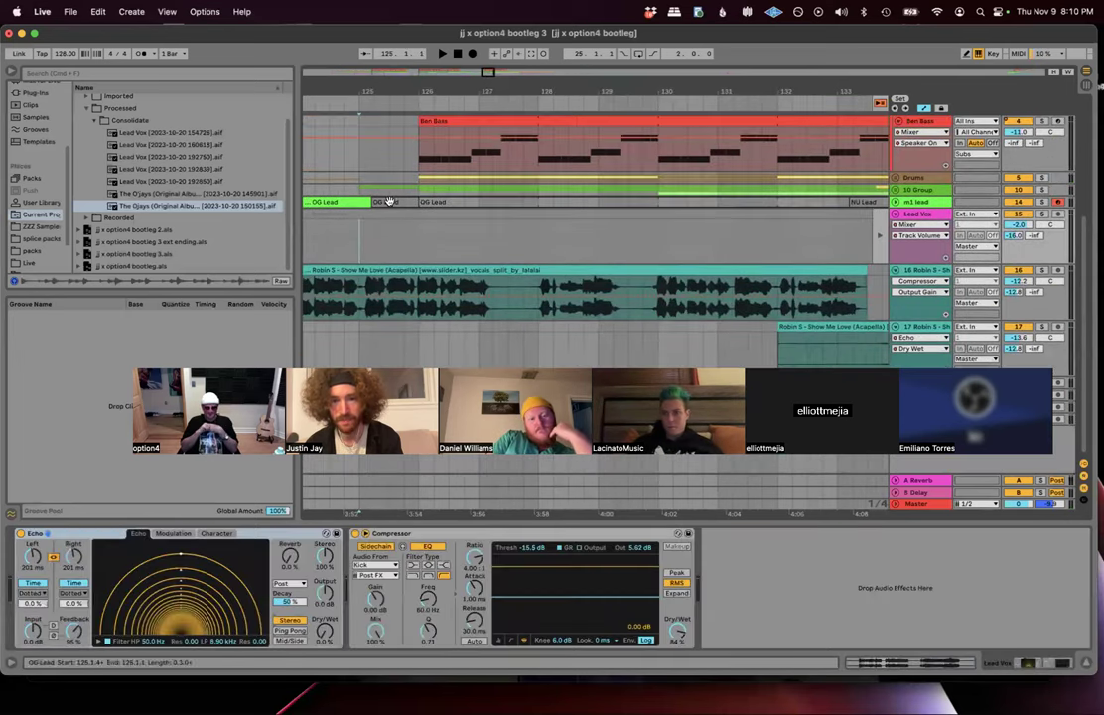
{"action": "left_click", "coordinate": [421, 190]}
{"action": "key", "text": "space"}
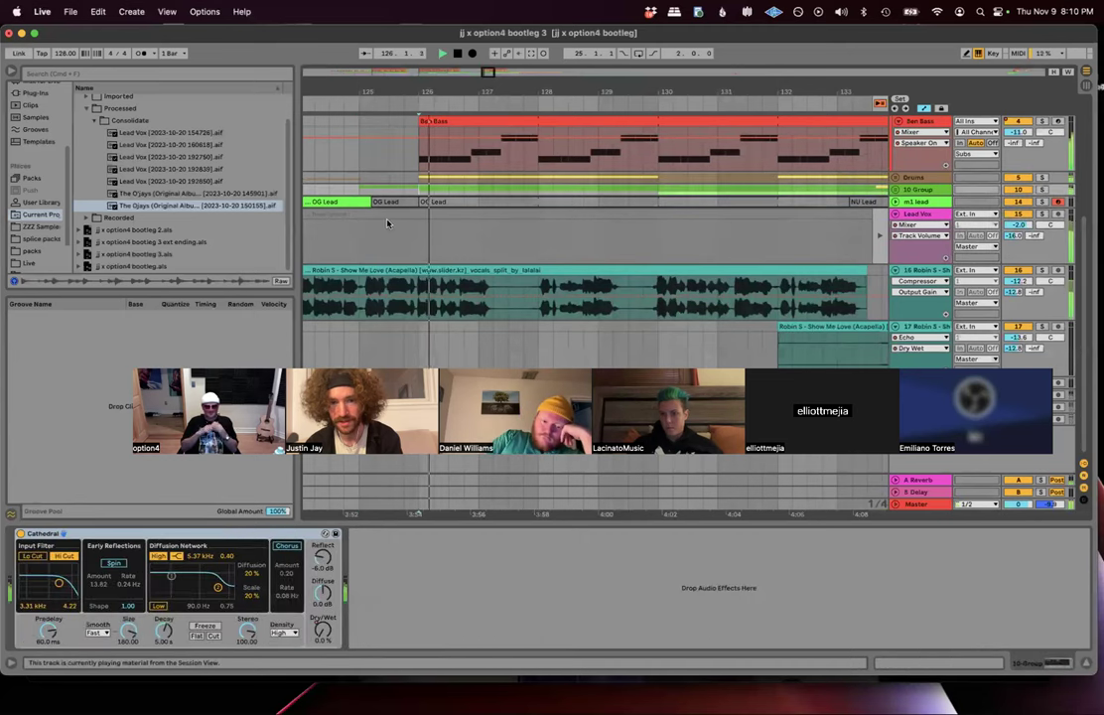
{"action": "left_click", "coordinate": [879, 235]}
{"action": "key", "text": "space"}
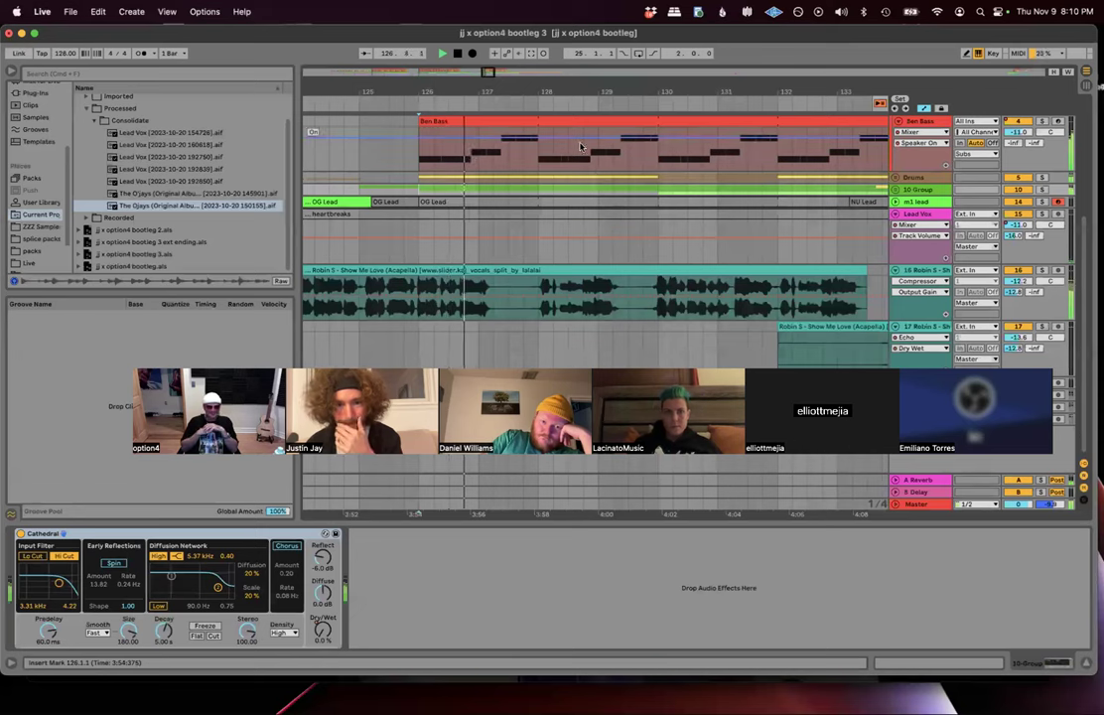
Step: Survey the arrangement back to the intro and audition the Lead Vox clips from bars 21 and 37
{"action": "left_click_drag", "start_coordinate": [590, 90], "coordinate": [590, 51]}
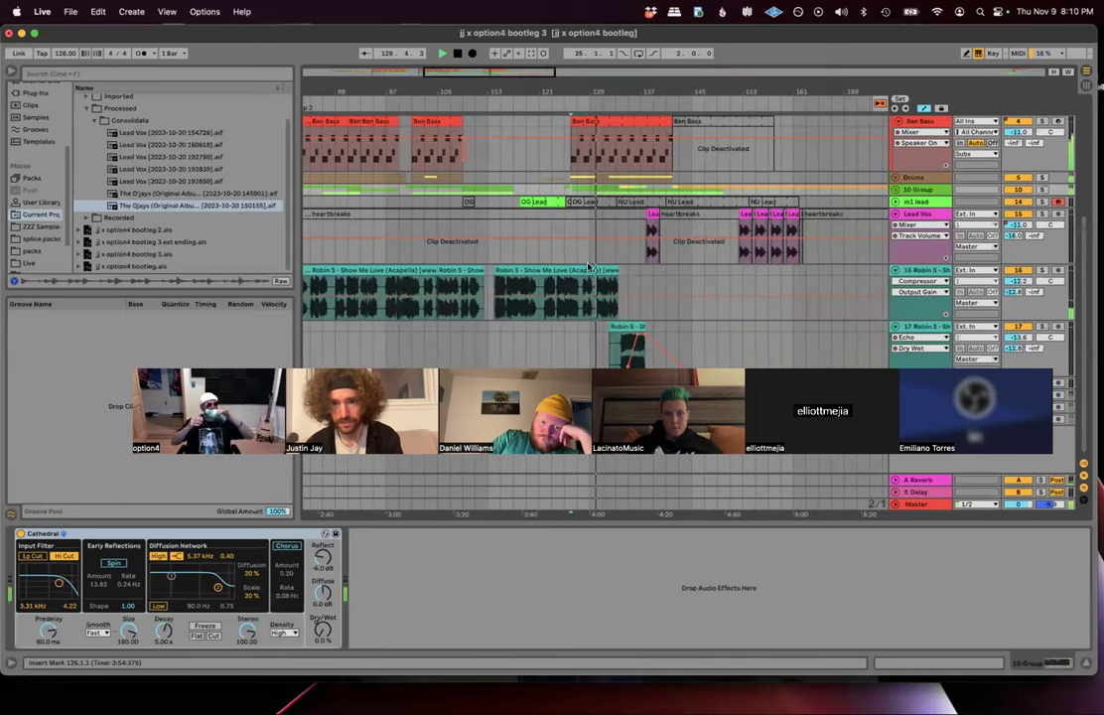
{"action": "scroll", "coordinate": [574, 326], "scroll_direction": "left", "scroll_amount": 1}
{"action": "scroll", "coordinate": [572, 326], "scroll_direction": "left", "scroll_amount": 2}
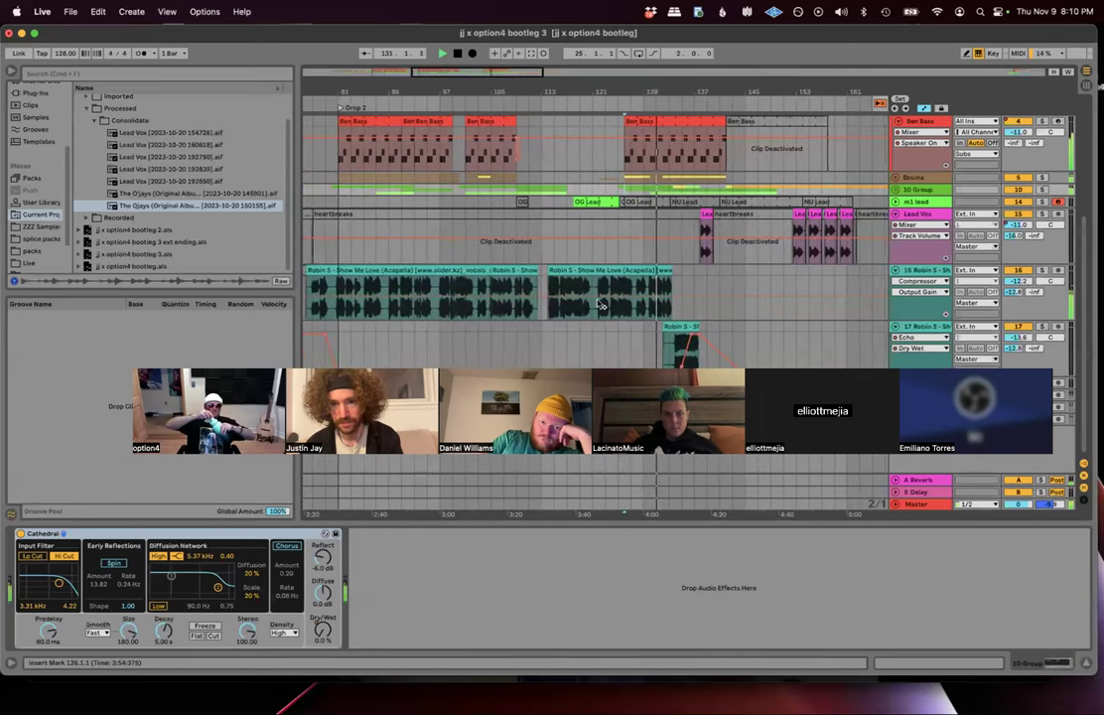
{"action": "scroll", "coordinate": [618, 288], "scroll_direction": "left", "scroll_amount": 10}
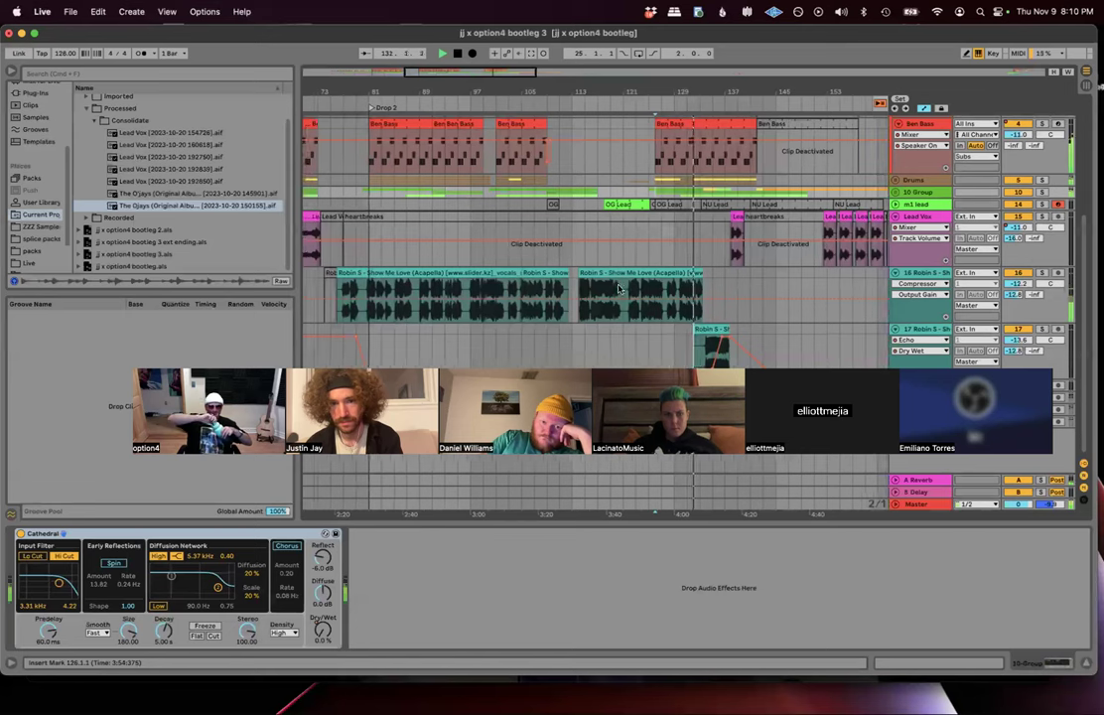
{"action": "scroll", "coordinate": [618, 288], "scroll_direction": "up", "scroll_amount": 2}
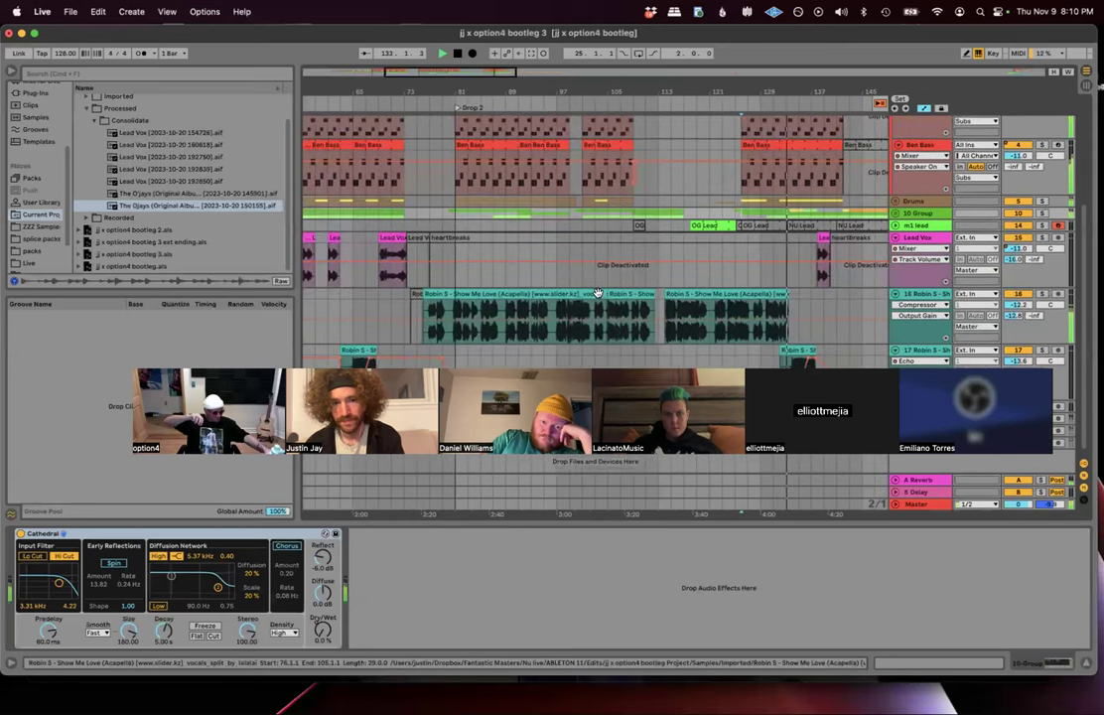
{"action": "scroll", "coordinate": [606, 291], "scroll_direction": "left", "scroll_amount": 15}
{"action": "scroll", "coordinate": [606, 292], "scroll_direction": "up", "scroll_amount": 1}
{"action": "scroll", "coordinate": [500, 311], "scroll_direction": "up", "scroll_amount": 2}
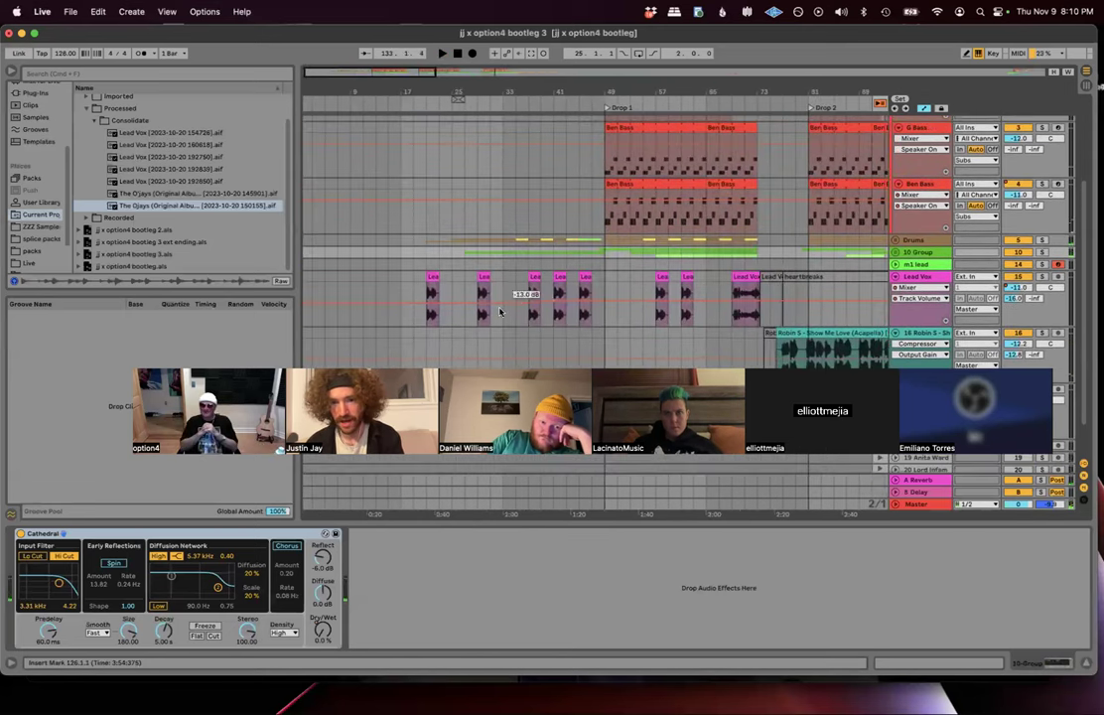
{"action": "left_click", "coordinate": [422, 285]}
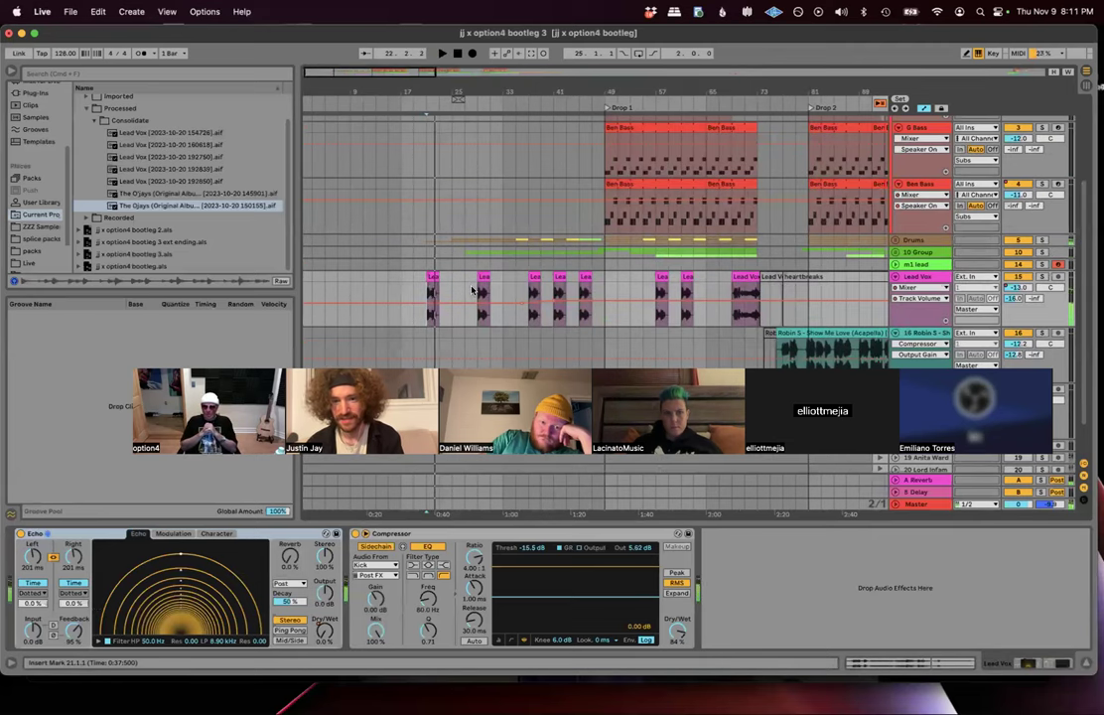
{"action": "left_click", "coordinate": [514, 289]}
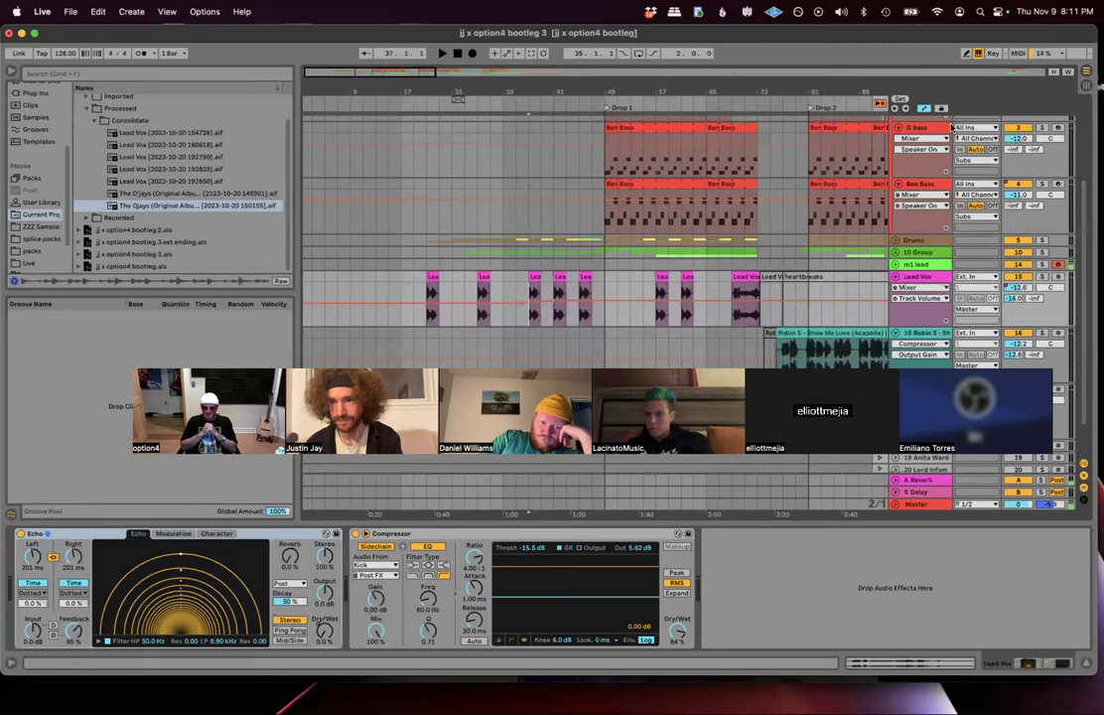
Step: Turn off automation mode and audition the Lead Vox clips at bars 37 and 45
{"action": "left_click", "coordinate": [977, 55]}
{"action": "key", "text": "a"}
{"action": "left_click", "coordinate": [534, 278]}
{"action": "key", "text": "space"}
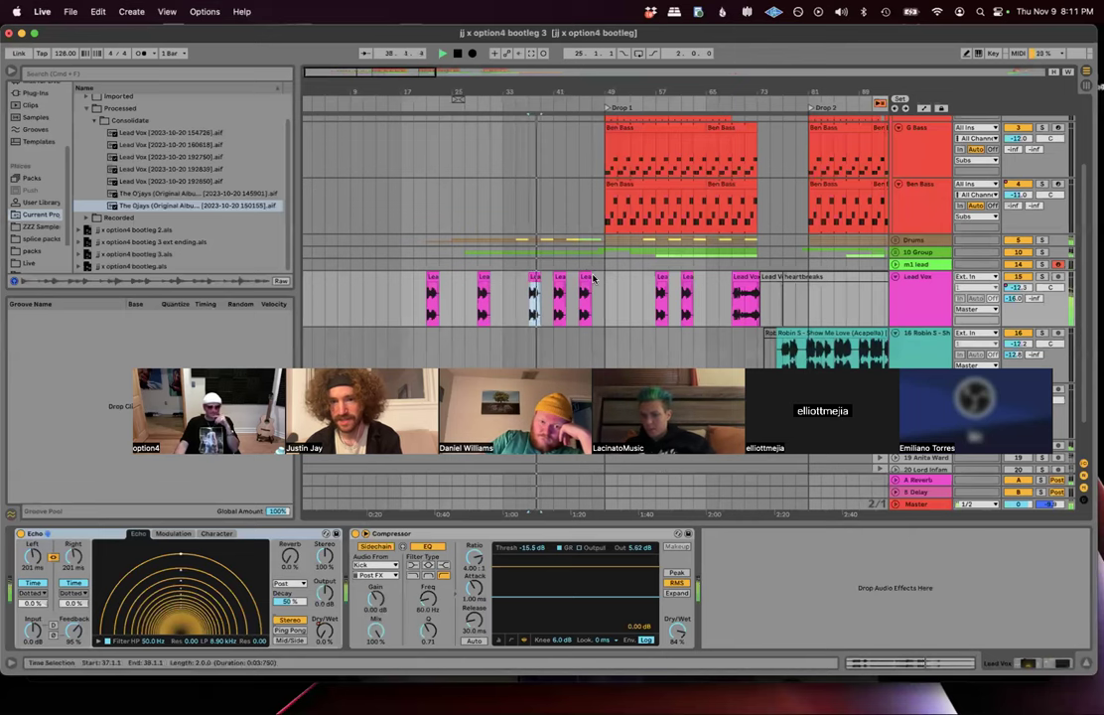
{"action": "left_click", "coordinate": [586, 283]}
{"action": "key", "text": "space"}
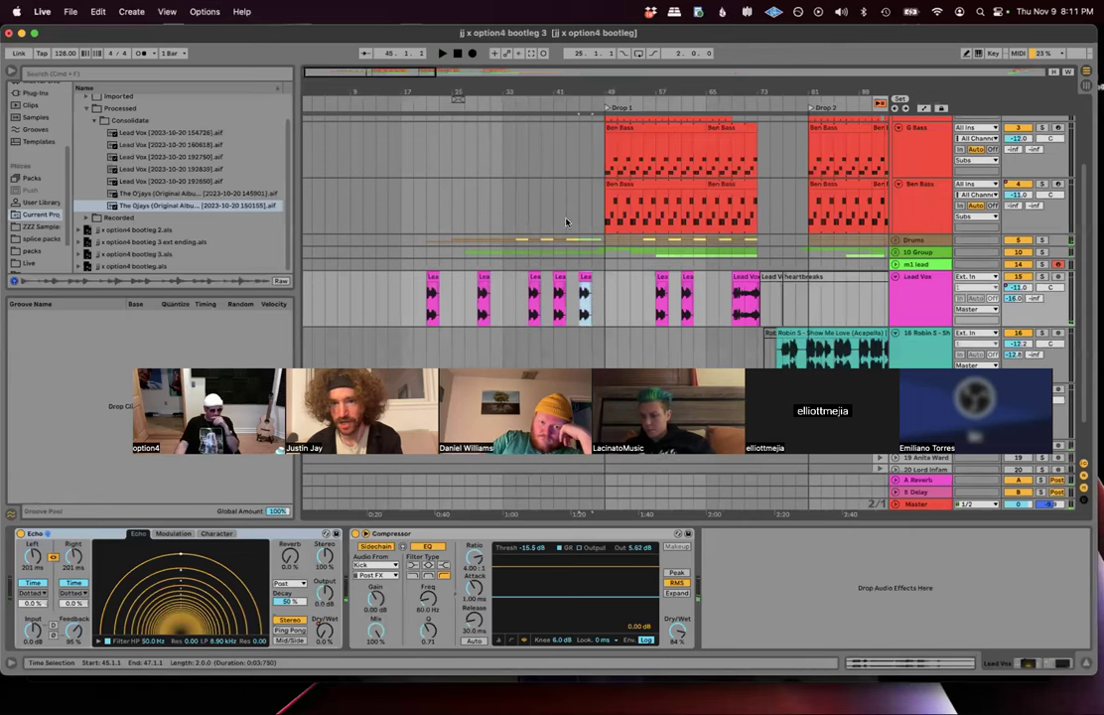
Step: Play the full mix from bar 43 into Drop 1 and fold the Lead Vox track
{"action": "left_click", "coordinate": [564, 258]}
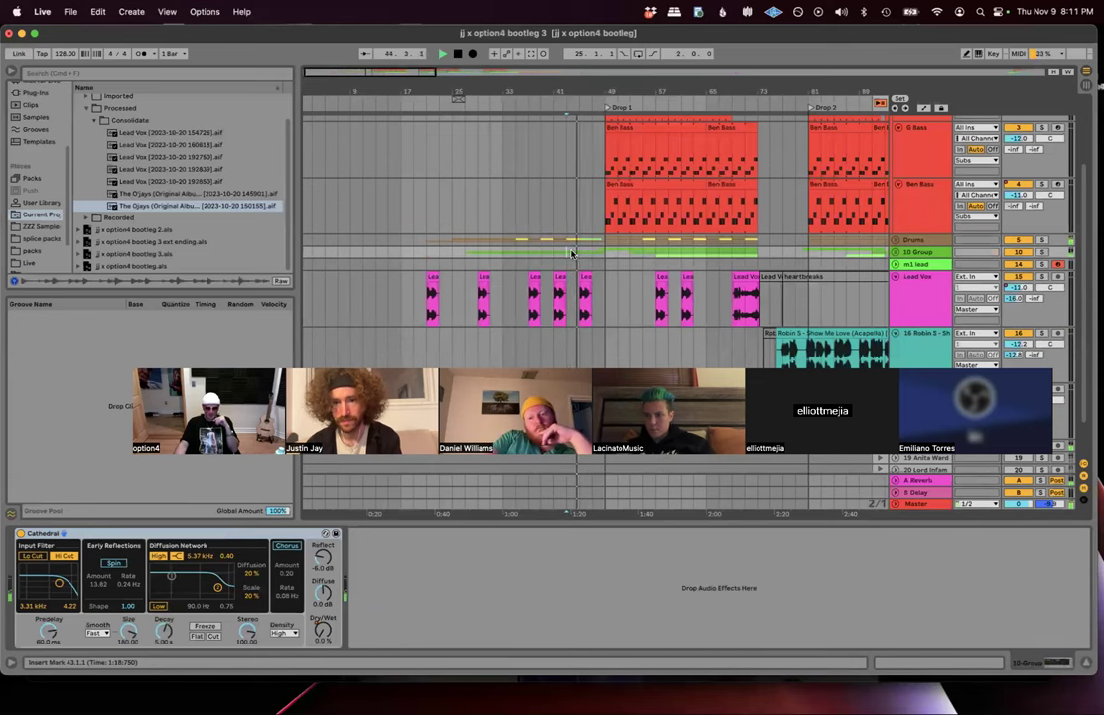
{"action": "scroll", "coordinate": [658, 211], "scroll_direction": "up", "scroll_amount": 1}
{"action": "scroll", "coordinate": [659, 210], "scroll_direction": "right", "scroll_amount": 3}
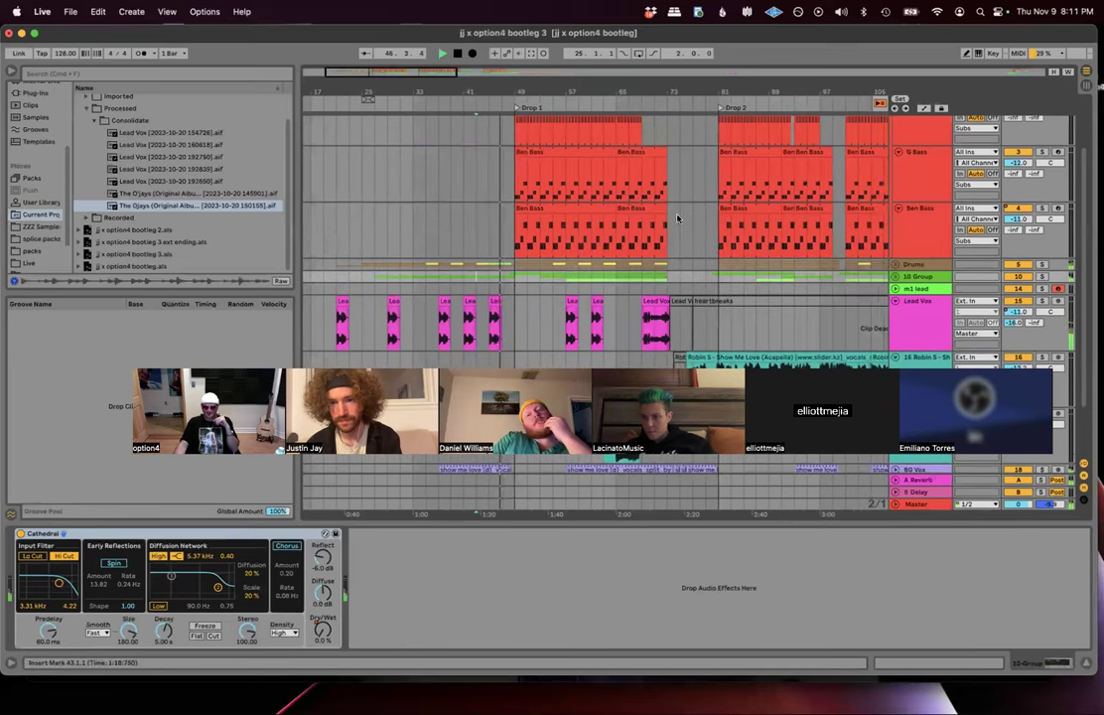
{"action": "left_click", "coordinate": [895, 301]}
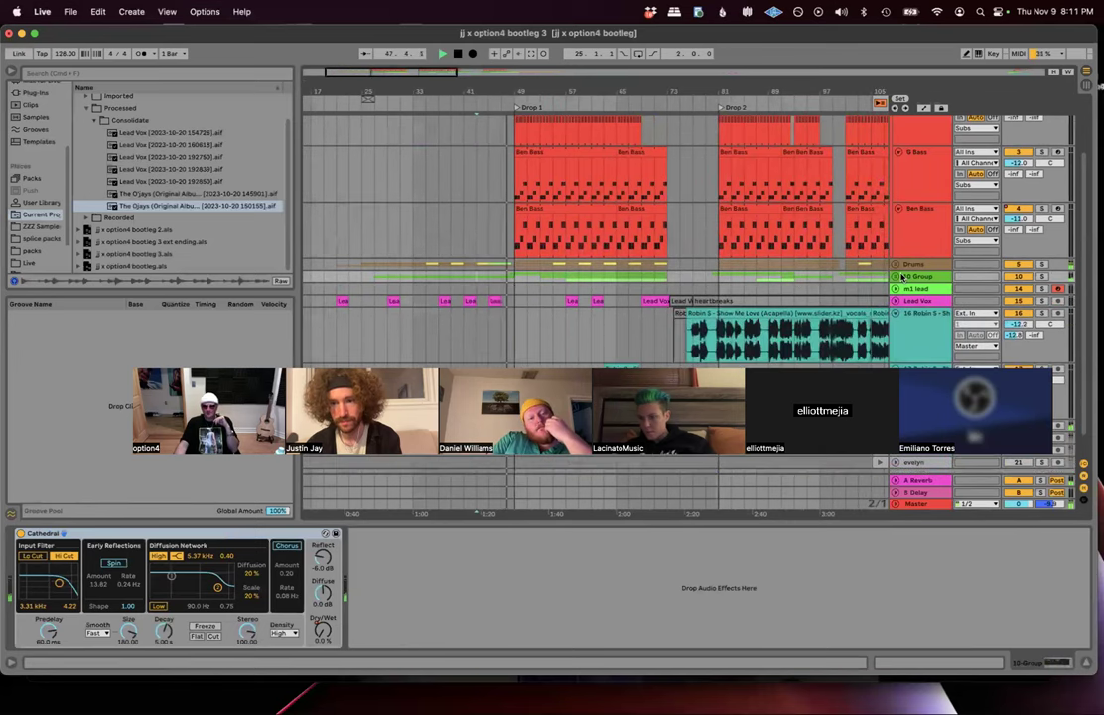
{"action": "scroll", "coordinate": [797, 285], "scroll_direction": "left", "scroll_amount": 2}
{"action": "scroll", "coordinate": [797, 285], "scroll_direction": "down", "scroll_amount": 1}
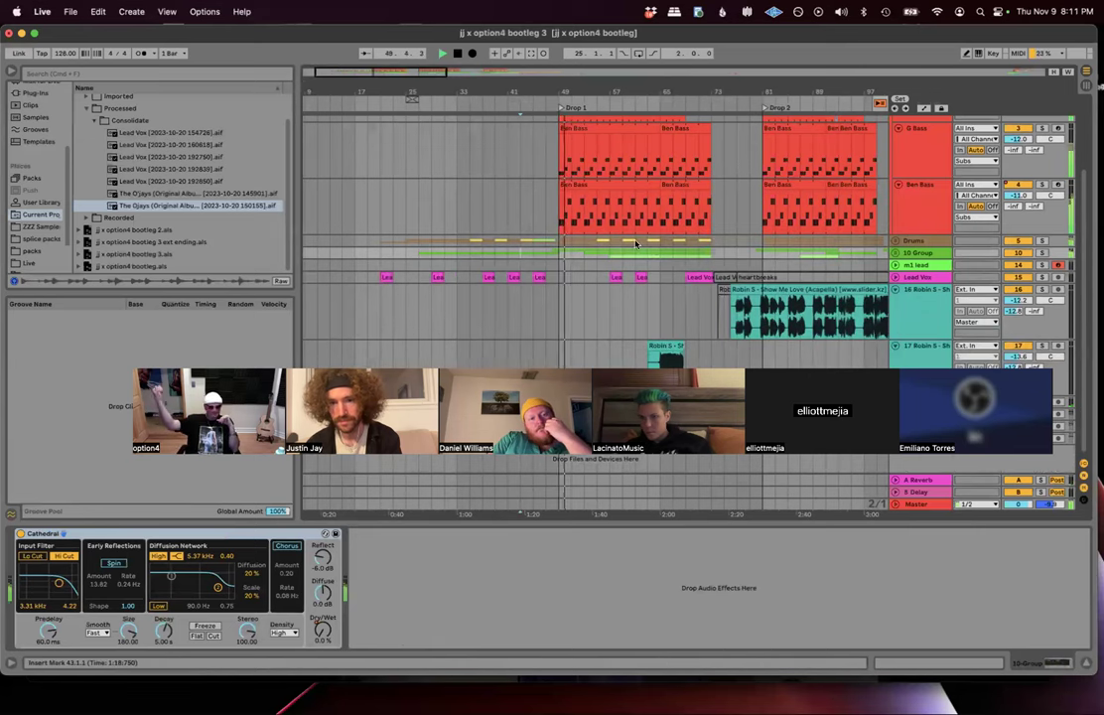
Step: Place the insert marker at bar 45 on the Drums group and unfold its tracks
{"action": "left_click", "coordinate": [539, 244]}
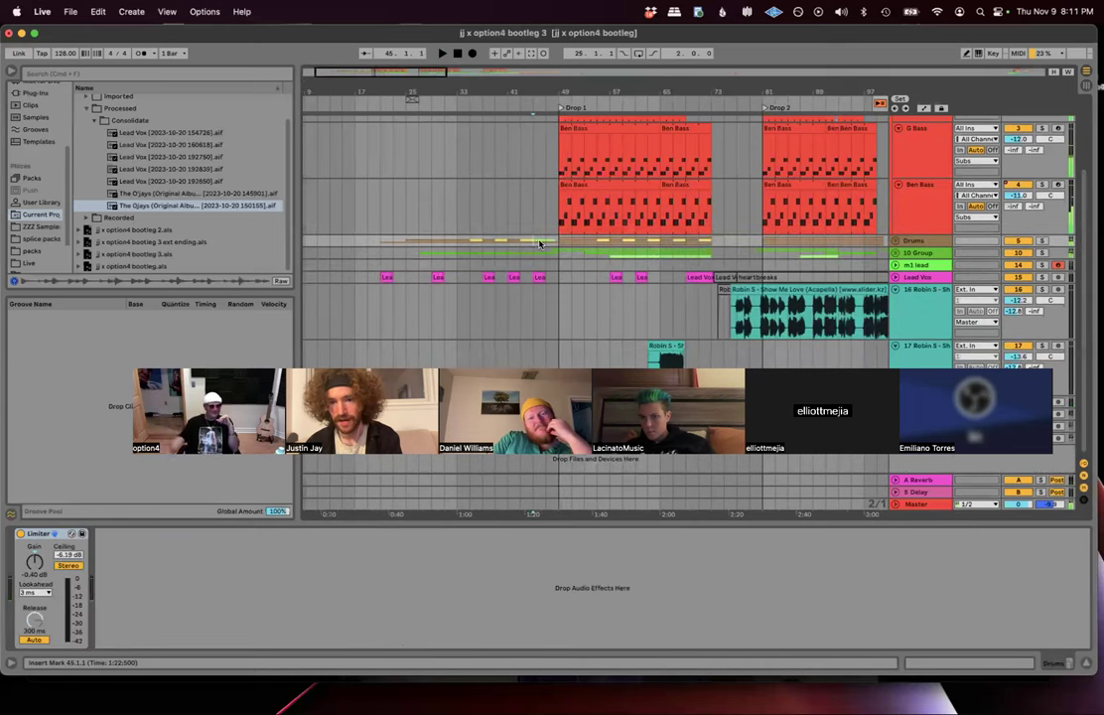
{"action": "scroll", "coordinate": [736, 275], "scroll_direction": "right", "scroll_amount": 1}
{"action": "key", "text": "u"}
{"action": "scroll", "coordinate": [806, 246], "scroll_direction": "down", "scroll_amount": 3}
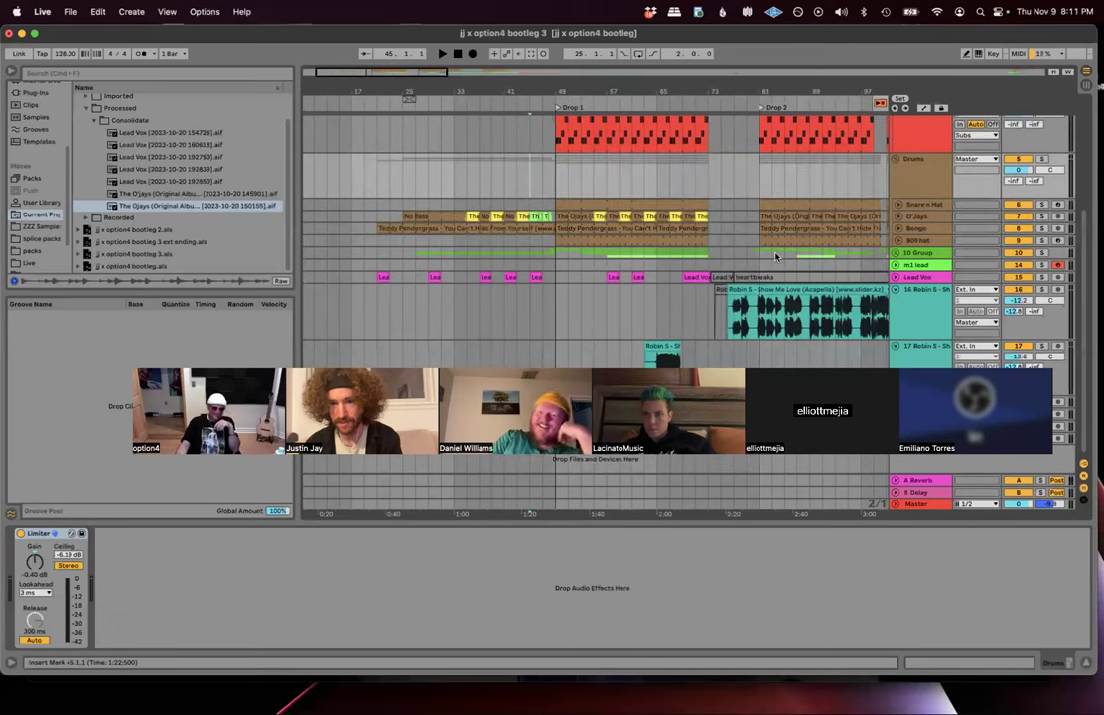
Step: Fold the 16 Robin S track, and unfold and solo the BG Vox track
{"action": "left_click", "coordinate": [896, 288]}
{"action": "left_click", "coordinate": [520, 358]}
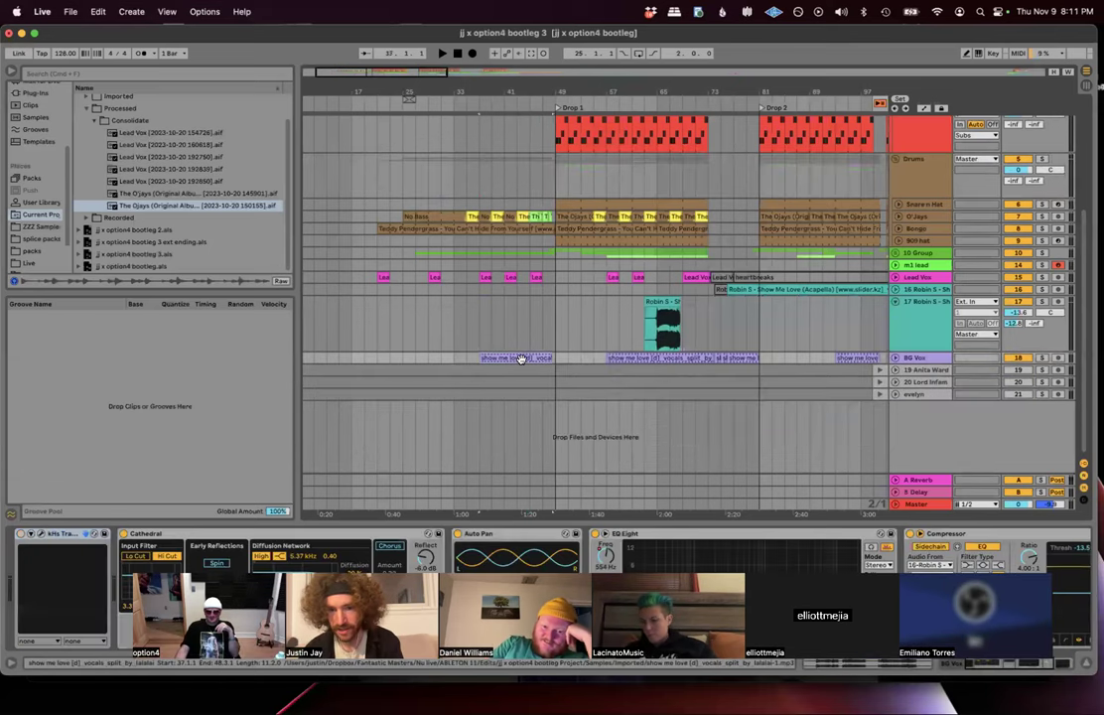
{"action": "left_click", "coordinate": [896, 357]}
{"action": "left_click", "coordinate": [1041, 358]}
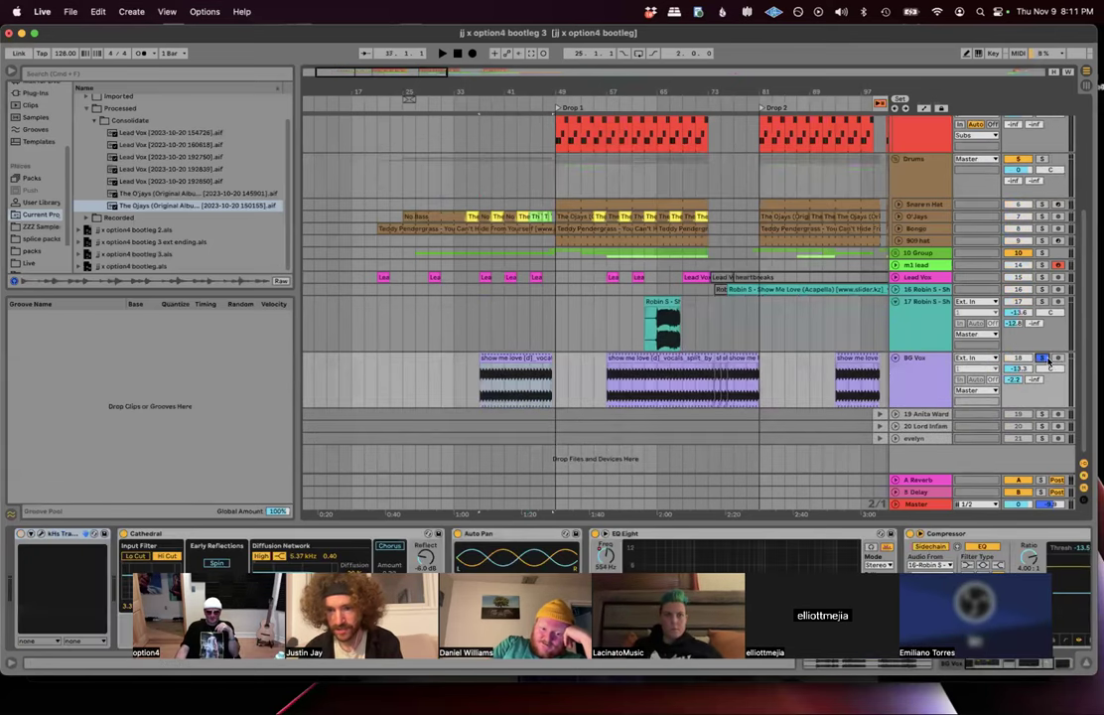
Step: Play the soloed BG Vox from bar 43, comparing the sound with its EQ Eight bypassed and active
{"action": "left_click", "coordinate": [523, 394]}
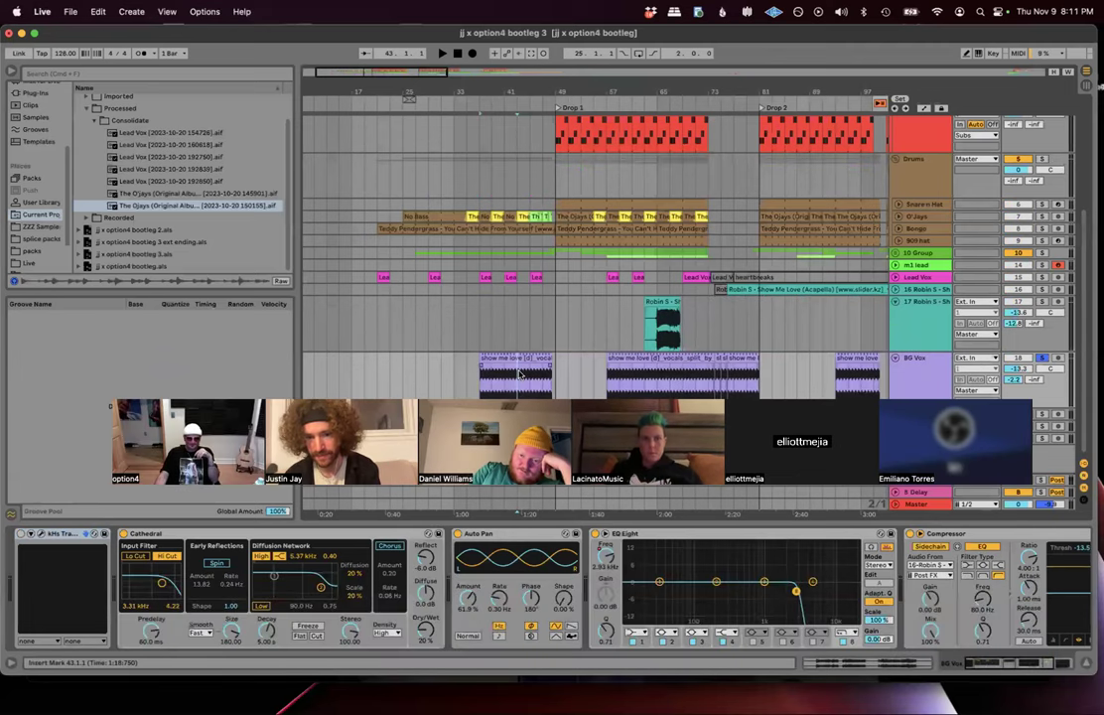
{"action": "key", "text": "space"}
{"action": "left_click_drag", "start_coordinate": [811, 604], "coordinate": [818, 601]}
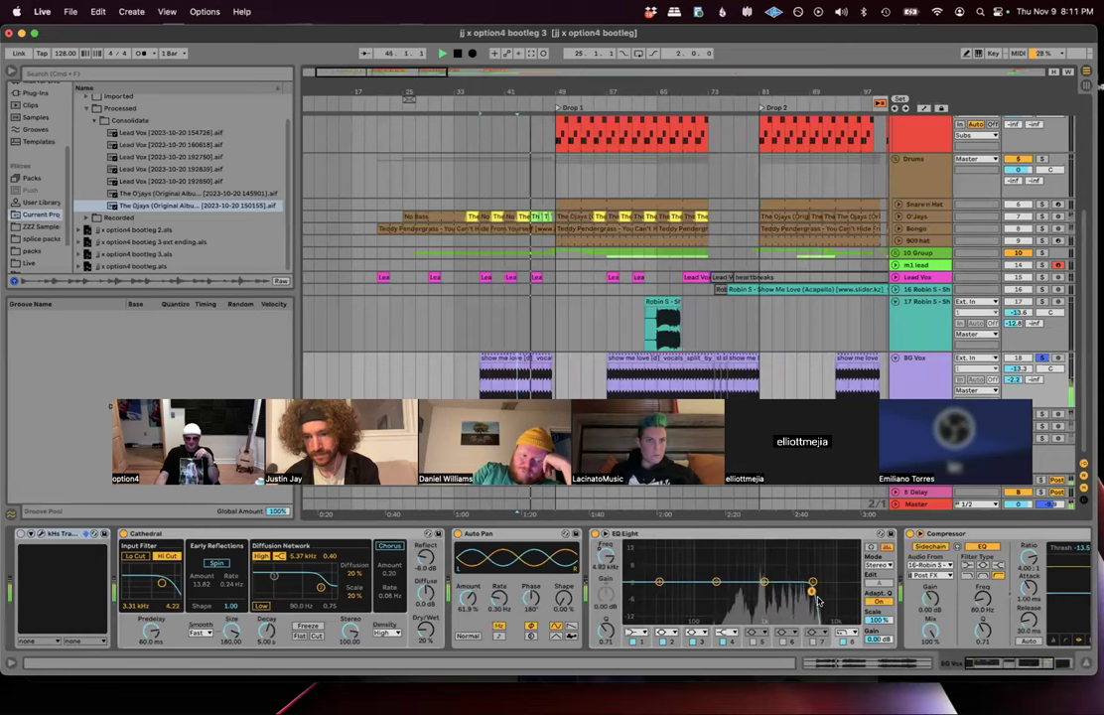
{"action": "left_click", "coordinate": [593, 533]}
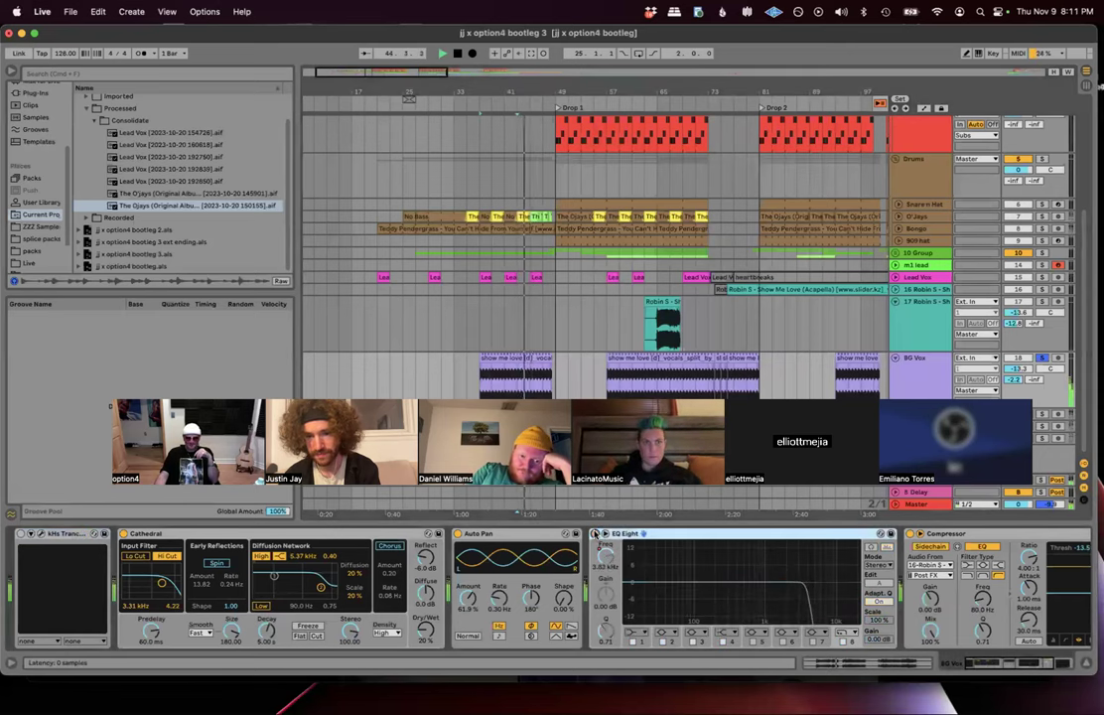
{"action": "left_click", "coordinate": [593, 533]}
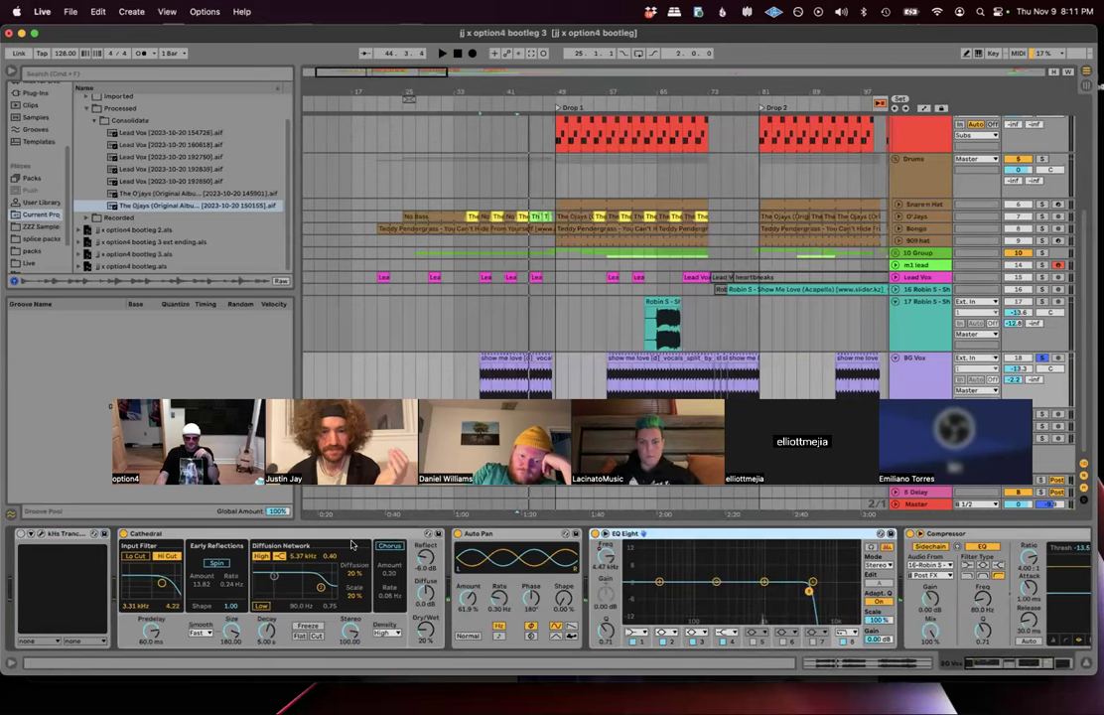
Step: Fold Cathedral and Auto Pan in the BG Vox device chain to examine the EQ Eight and Compressor
{"action": "double_click", "coordinate": [351, 536]}
{"action": "double_click", "coordinate": [183, 535]}
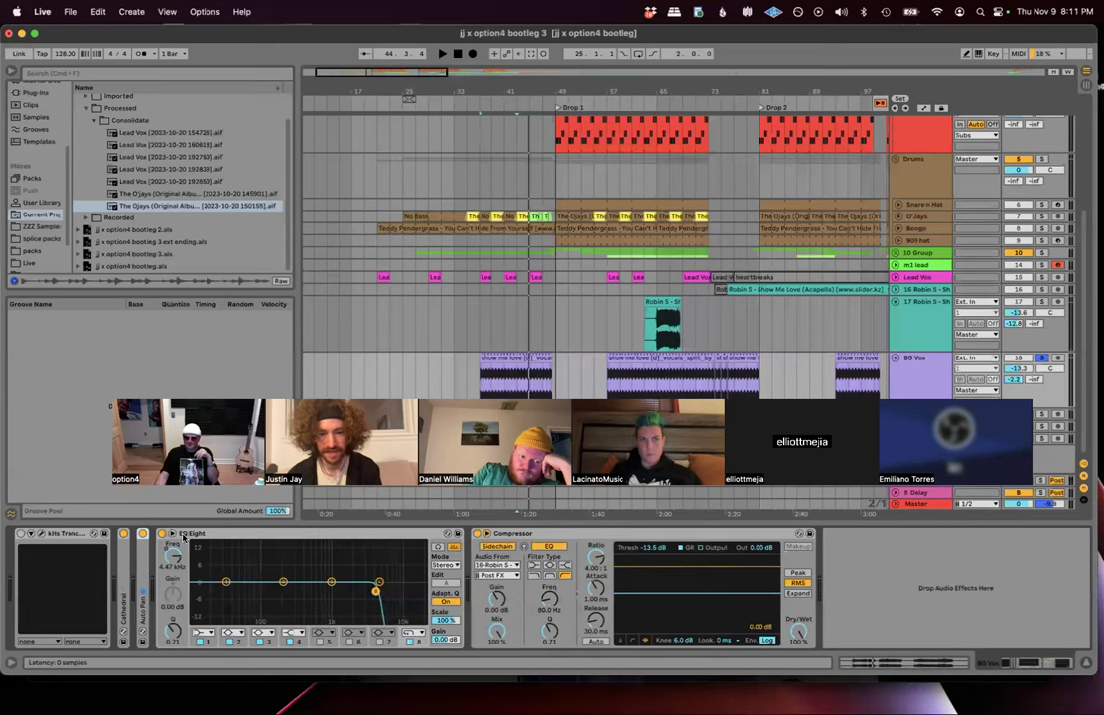
{"action": "left_click", "coordinate": [578, 534]}
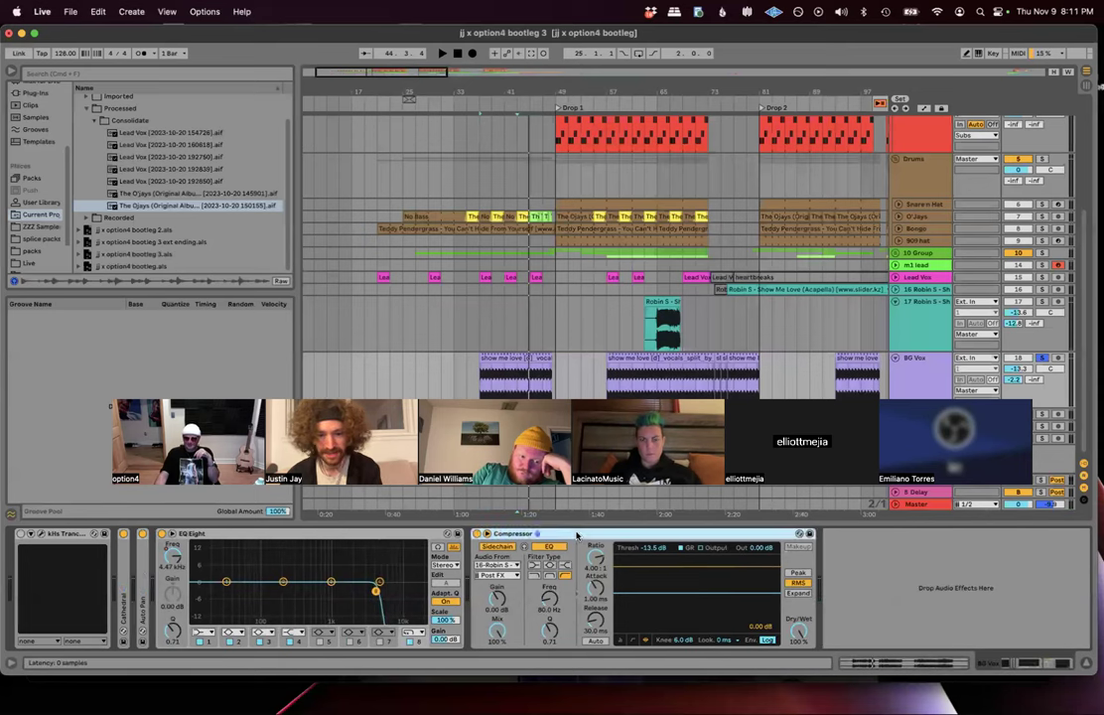
Step: Delete the kHs Trance device, Cathedral, Auto Pan and Compressor from BG Vox, and place the insert marker at bar 45
{"action": "double_click", "coordinate": [78, 536]}
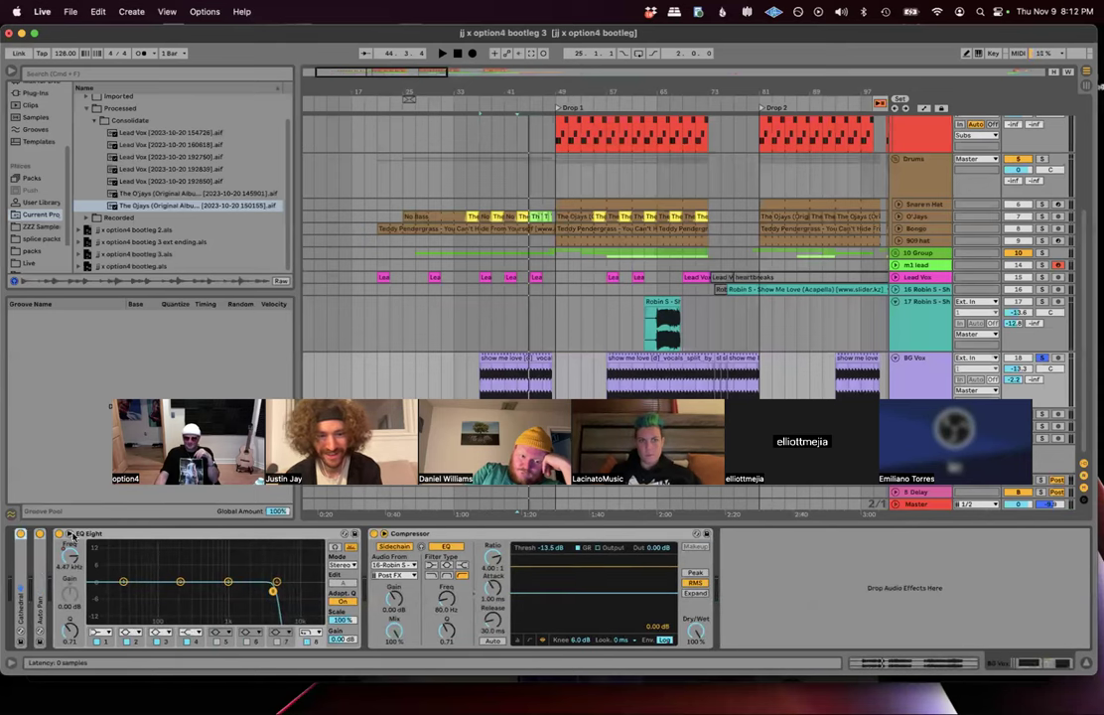
{"action": "left_click", "coordinate": [22, 564]}
{"action": "key", "text": "Delete"}
{"action": "key", "text": "Delete"}
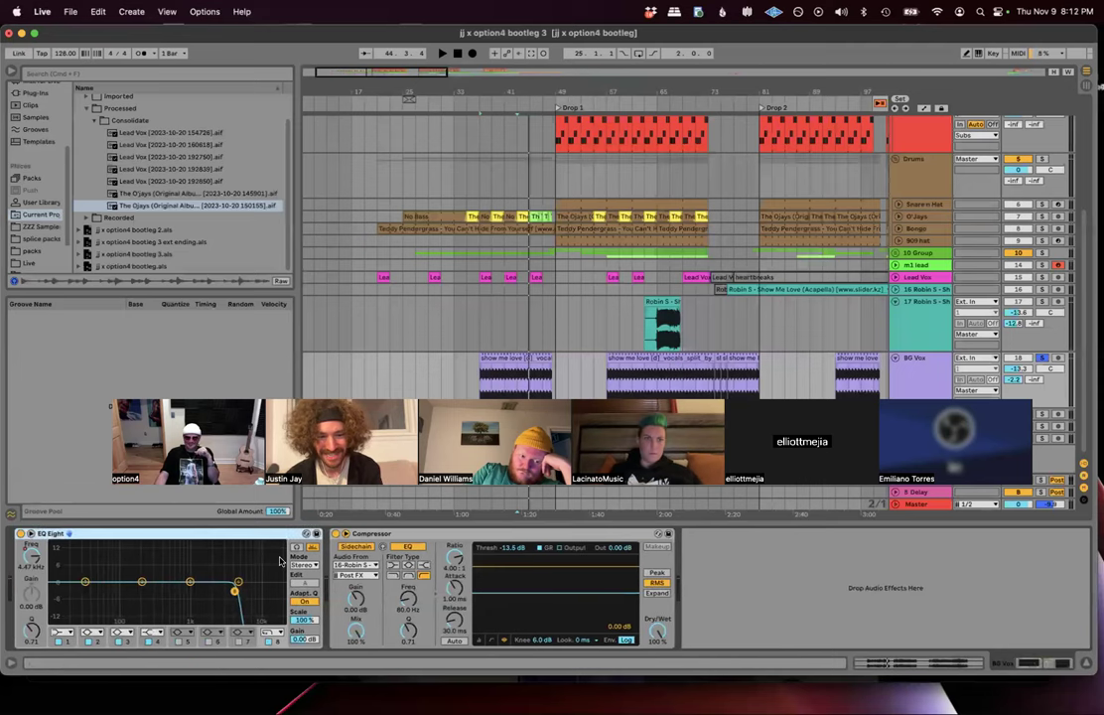
{"action": "left_click", "coordinate": [391, 539]}
{"action": "key", "text": "Delete"}
{"action": "left_click", "coordinate": [529, 383]}
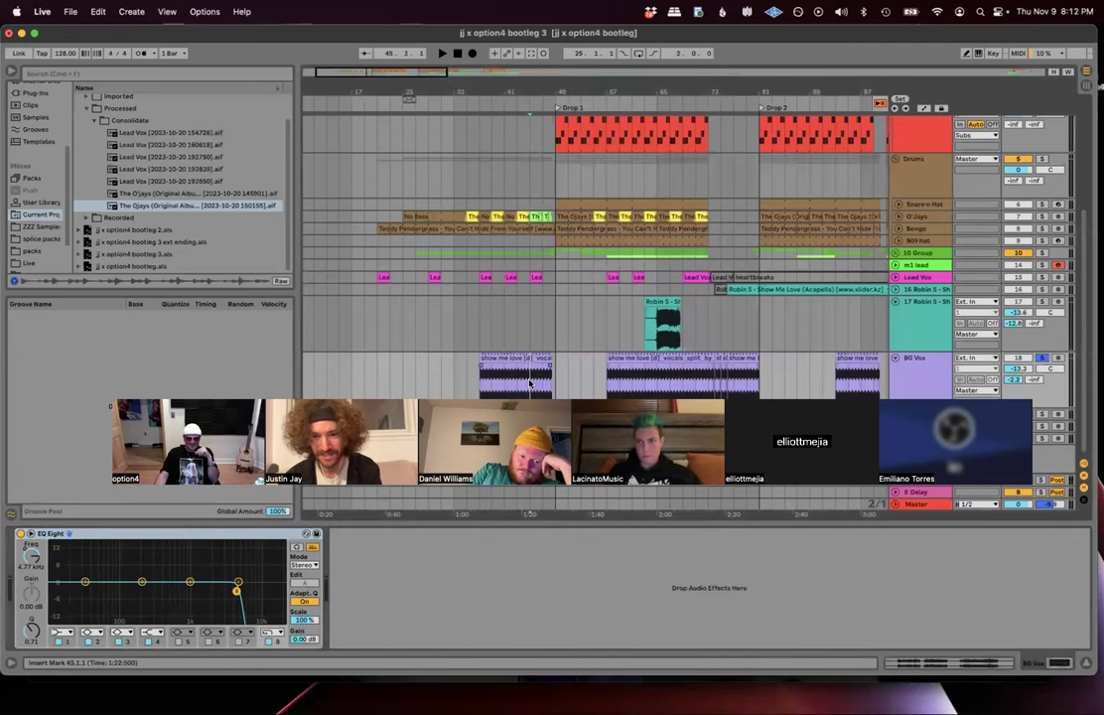
Step: Show the automation of EQ Eight's band 8 frequency on the BG Vox track
{"action": "right_click", "coordinate": [26, 559]}
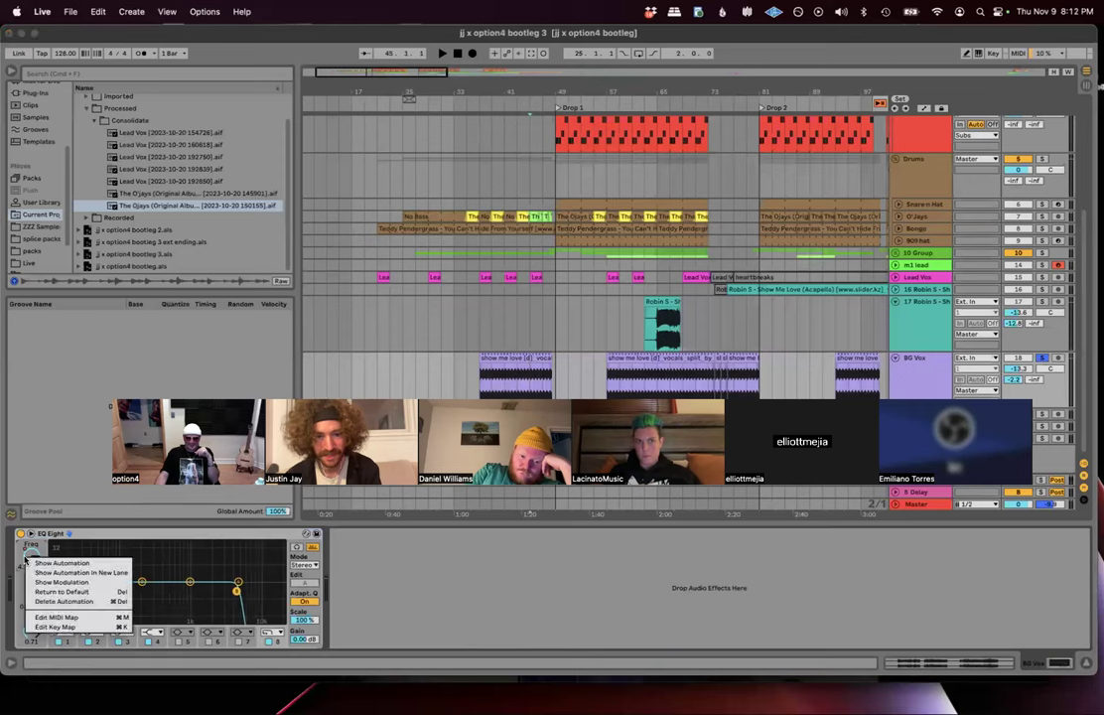
{"action": "left_click", "coordinate": [52, 563]}
{"action": "scroll", "coordinate": [556, 287], "scroll_direction": "right", "scroll_amount": 5}
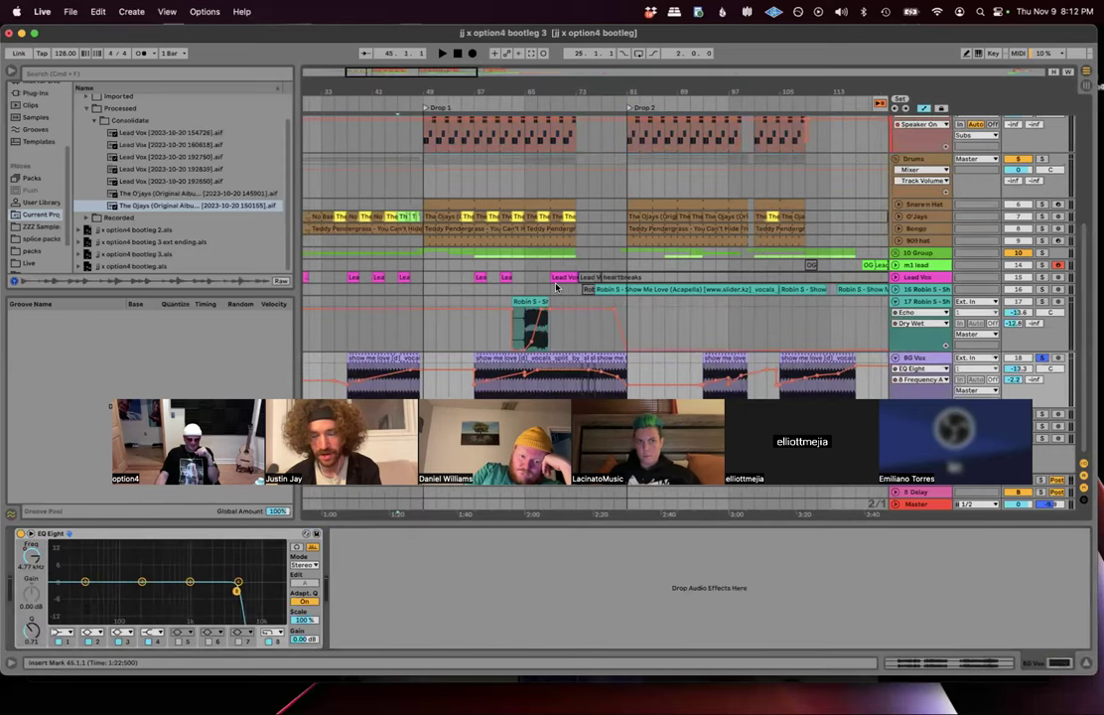
Step: Unsolo BG Vox and play the full mix from bar 73 into Drop 2 to hear the EQ filter automation
{"action": "key", "text": "space"}
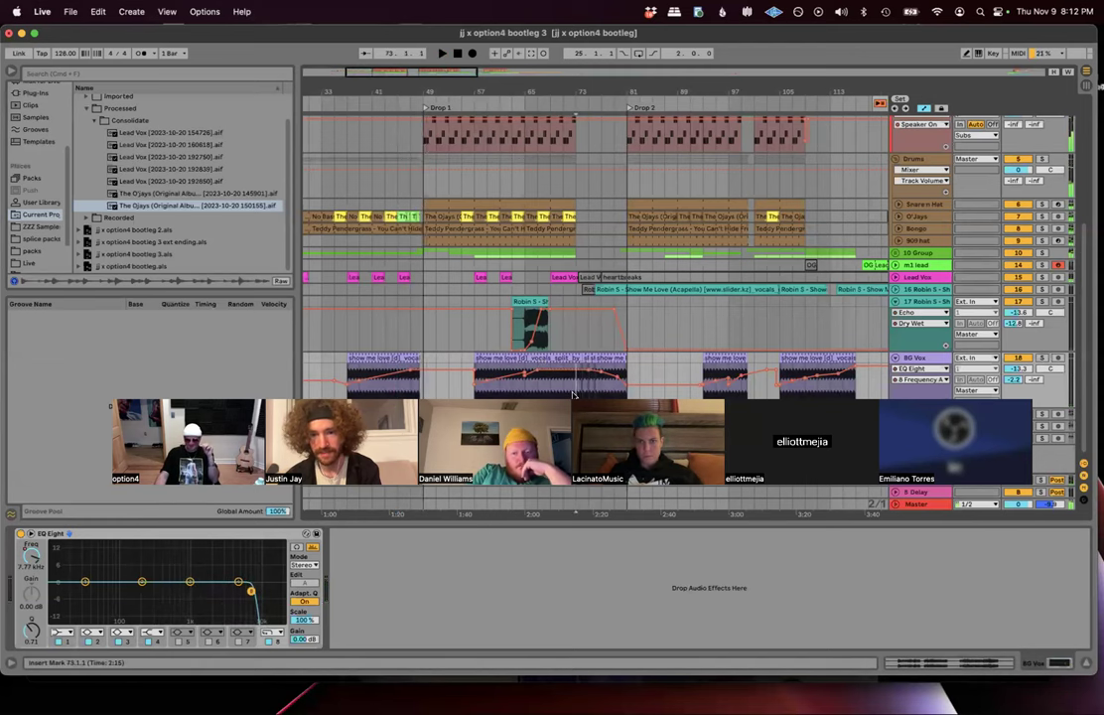
{"action": "key", "text": "space"}
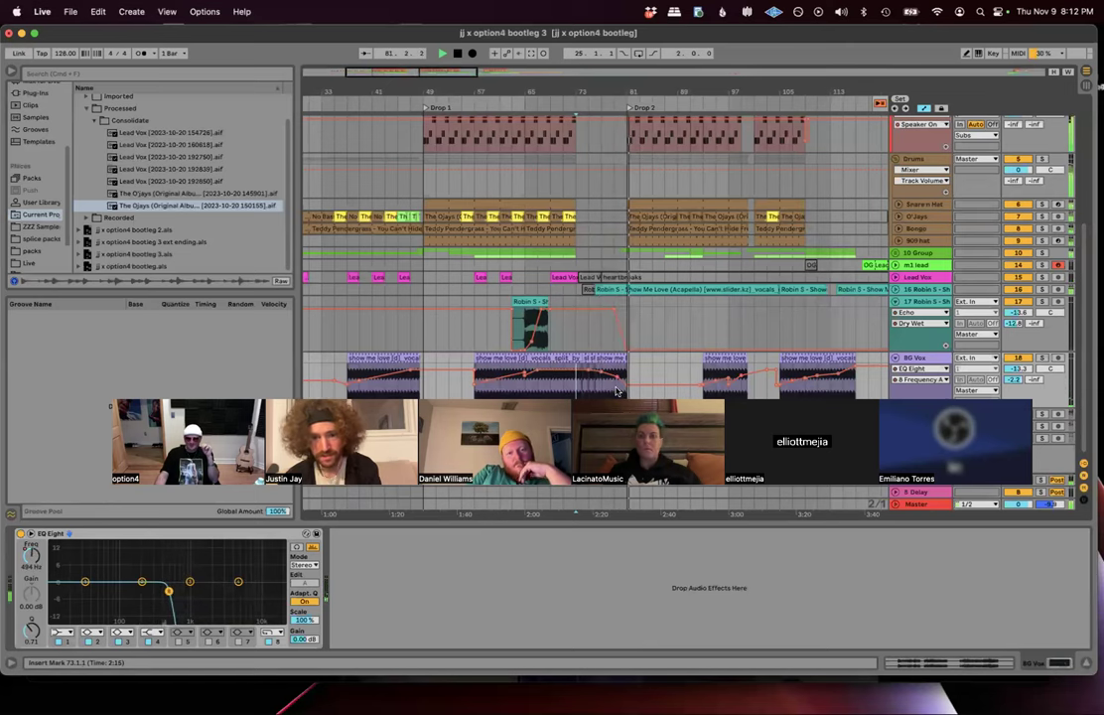
{"action": "key", "text": "space"}
Step: Undo the device deletions on BG Vox, restoring the Compressor, Auto Pan, Cathedral and kHs Trance
{"action": "key", "text": "super+z"}
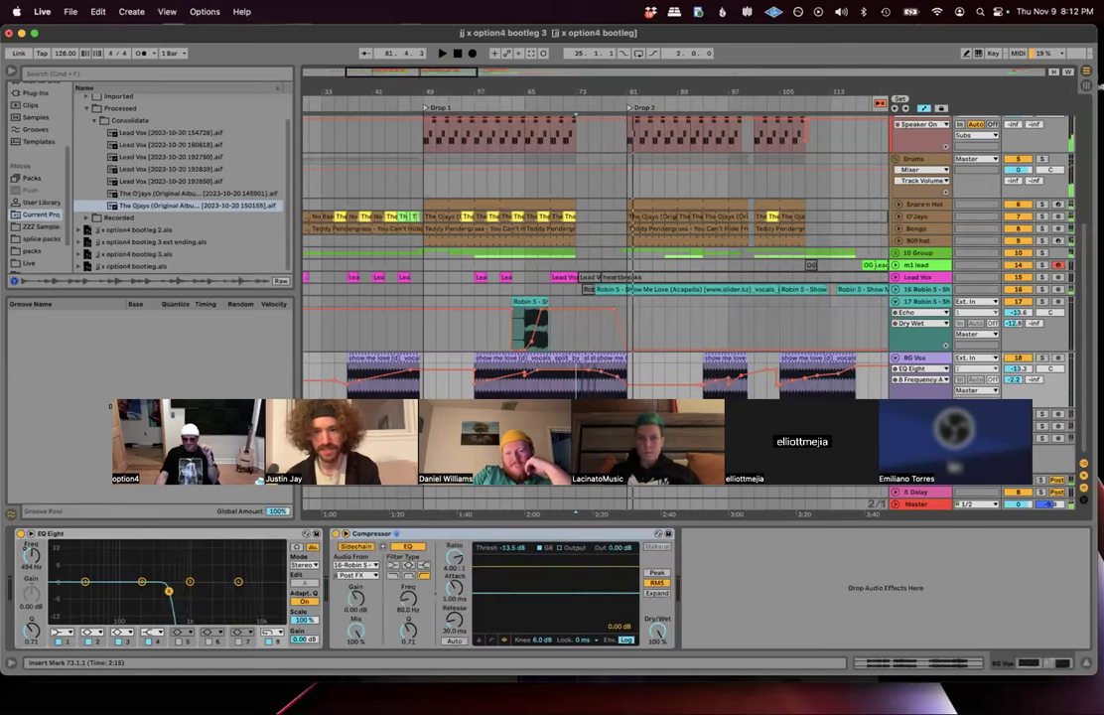
{"action": "key", "text": "super+z"}
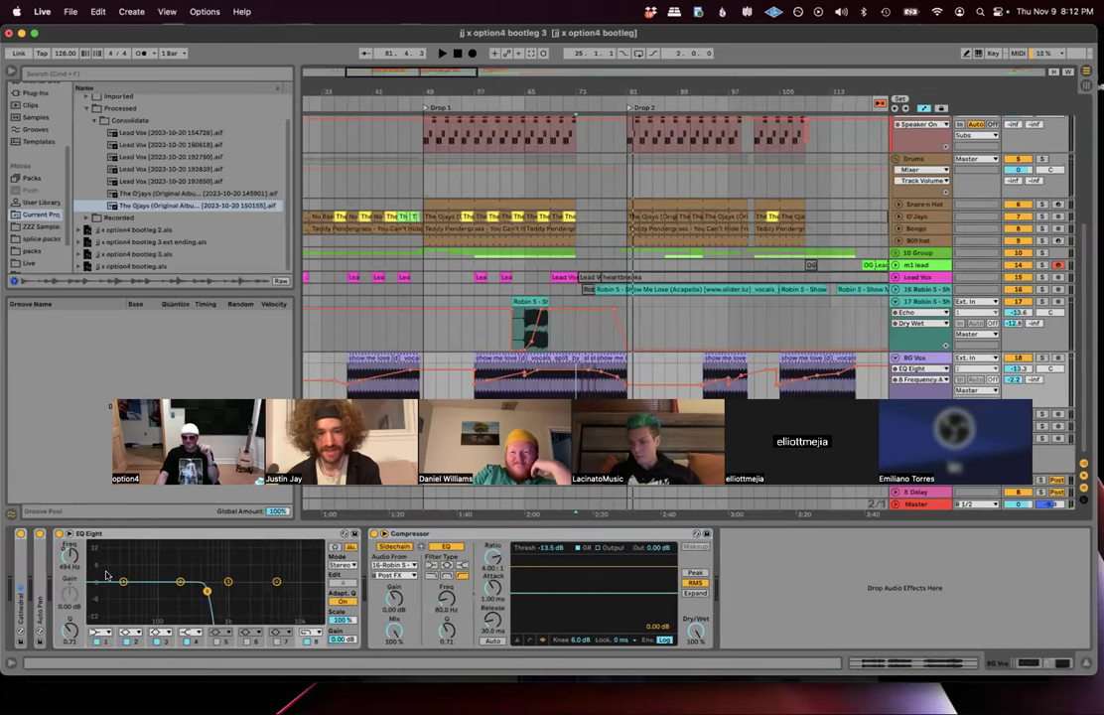
{"action": "key", "text": "super+z"}
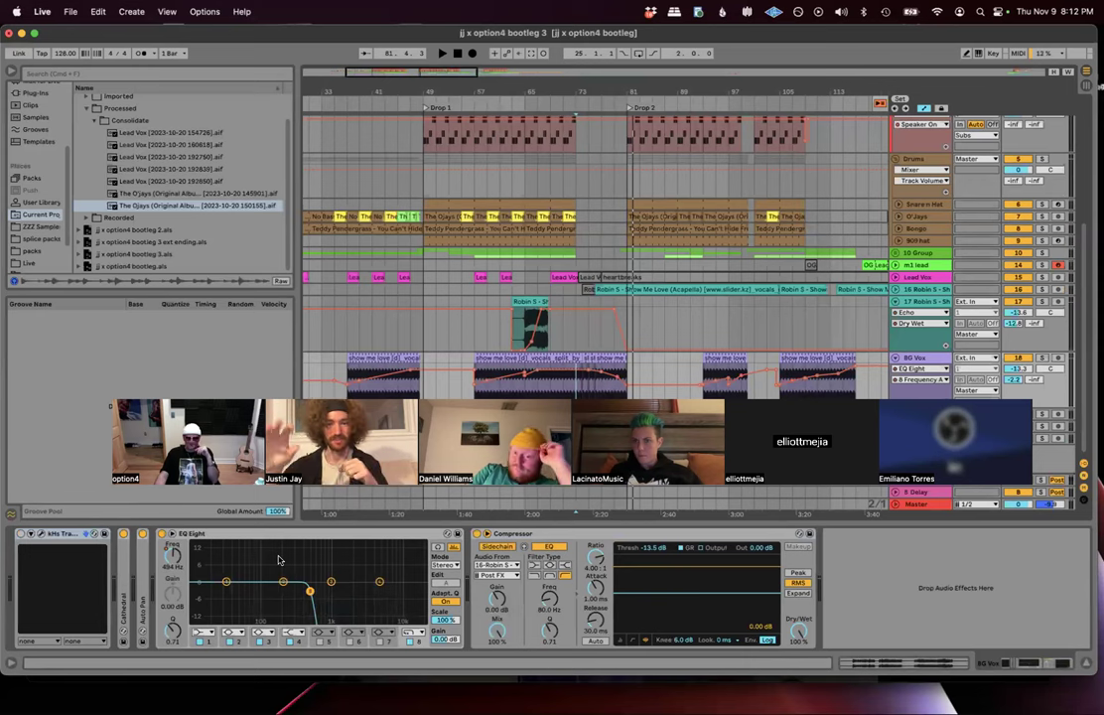
Step: Examine the device chains of the 16 Robin S and BG Vox tracks, and fold the Drums group
{"action": "left_click", "coordinate": [616, 292]}
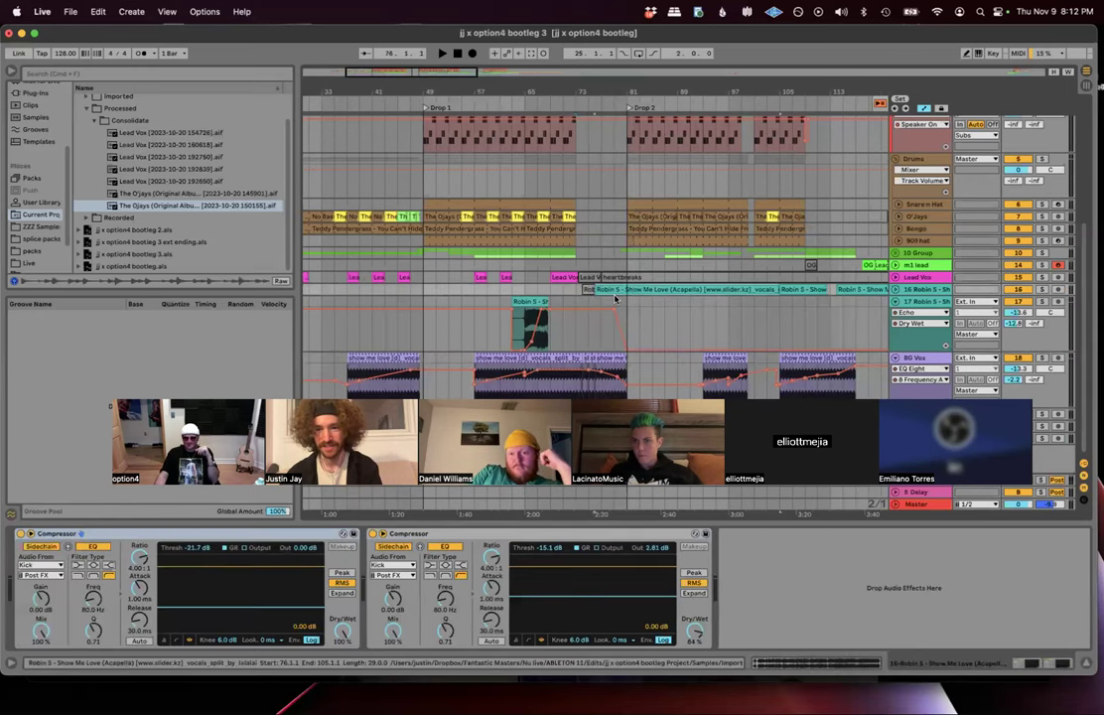
{"action": "left_click", "coordinate": [615, 366]}
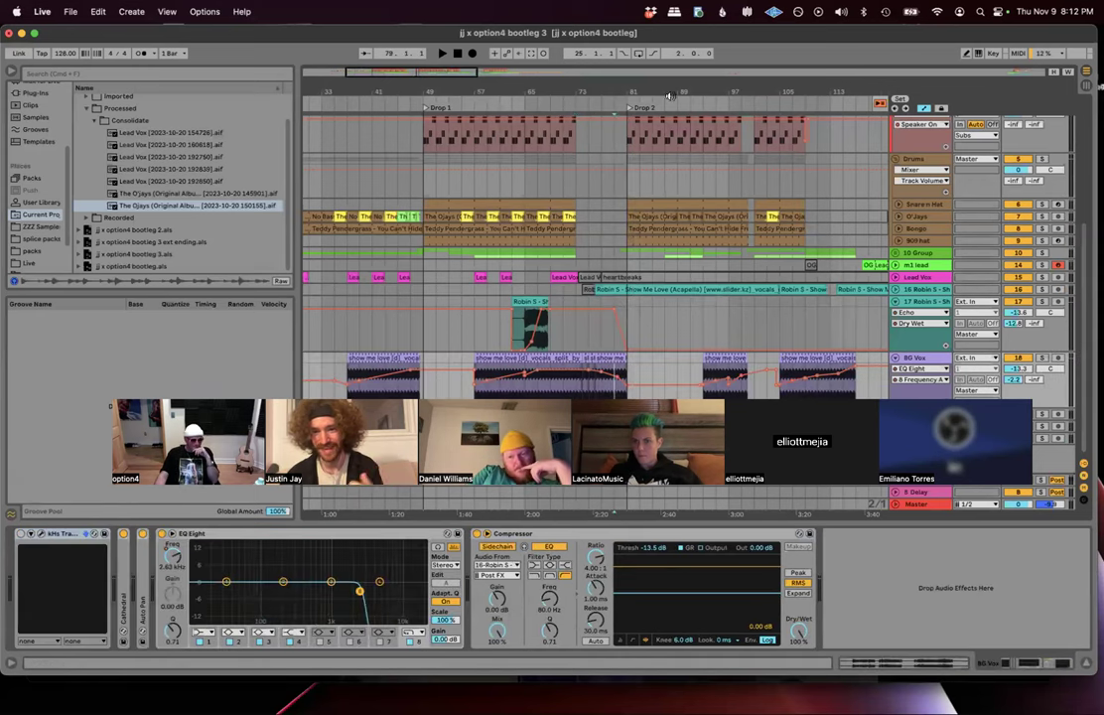
{"action": "left_click", "coordinate": [893, 159]}
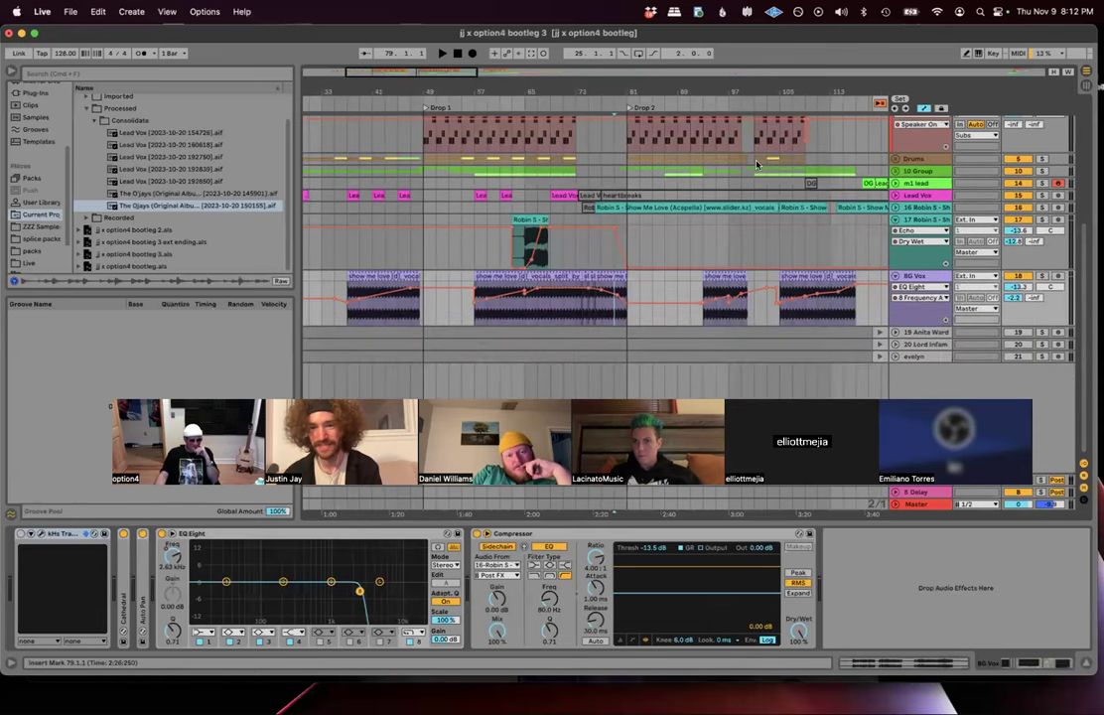
Step: Select bars 77 to 81 on BG Vox and look over the tracks through and beyond Drop 2
{"action": "scroll", "coordinate": [756, 164], "scroll_direction": "up", "scroll_amount": 1}
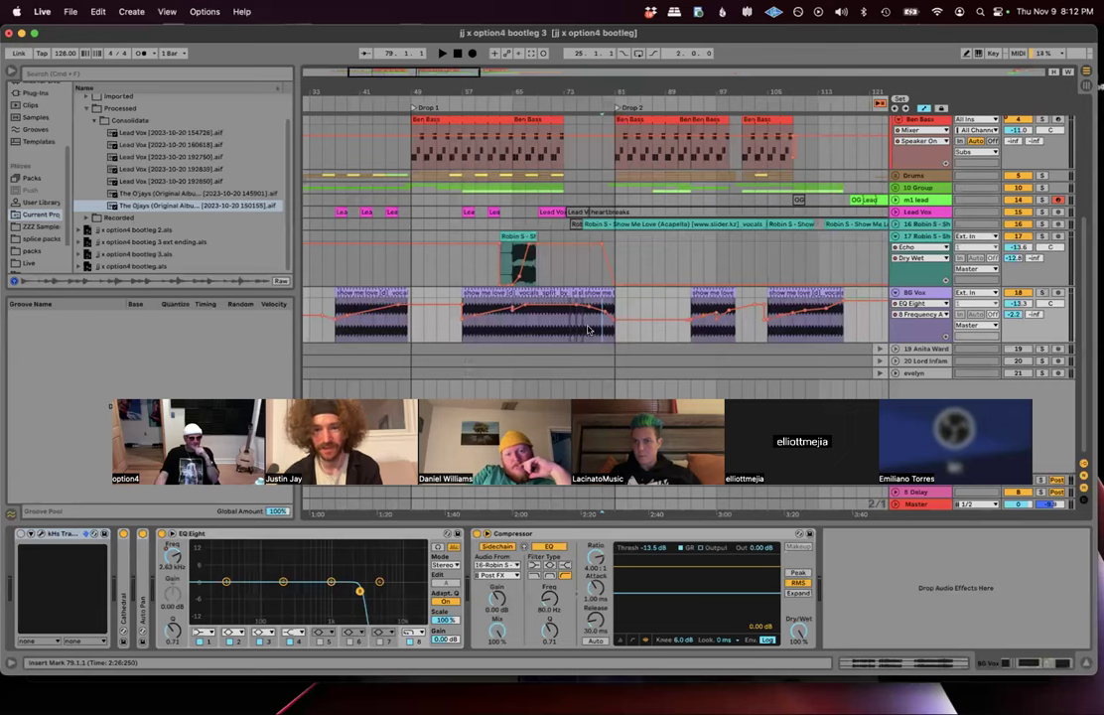
{"action": "left_click_drag", "start_coordinate": [589, 330], "coordinate": [613, 331]}
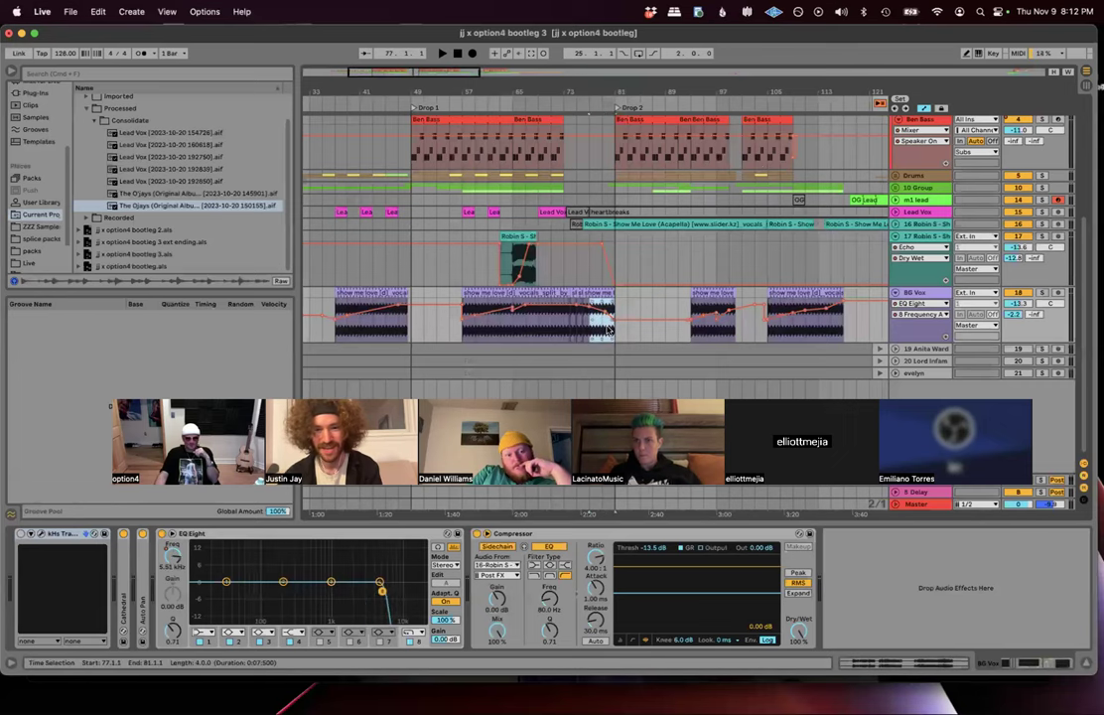
{"action": "scroll", "coordinate": [608, 328], "scroll_direction": "up", "scroll_amount": 3}
{"action": "scroll", "coordinate": [608, 327], "scroll_direction": "right", "scroll_amount": 2}
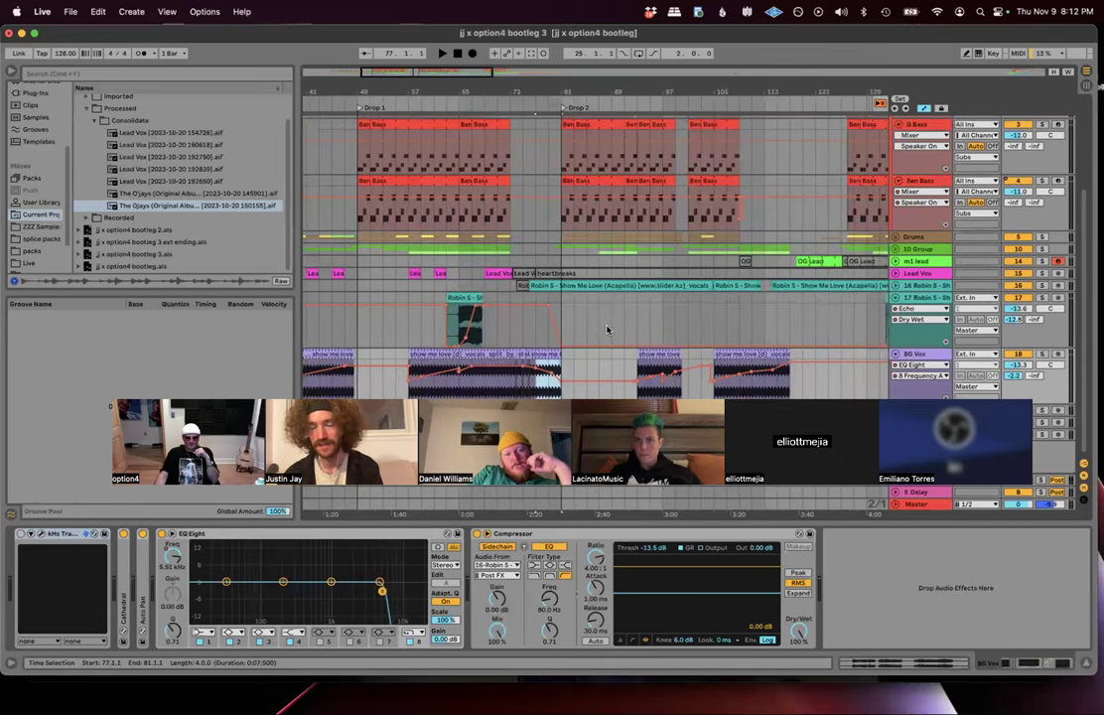
{"action": "scroll", "coordinate": [608, 329], "scroll_direction": "up", "scroll_amount": 1}
{"action": "scroll", "coordinate": [607, 330], "scroll_direction": "right", "scroll_amount": 3}
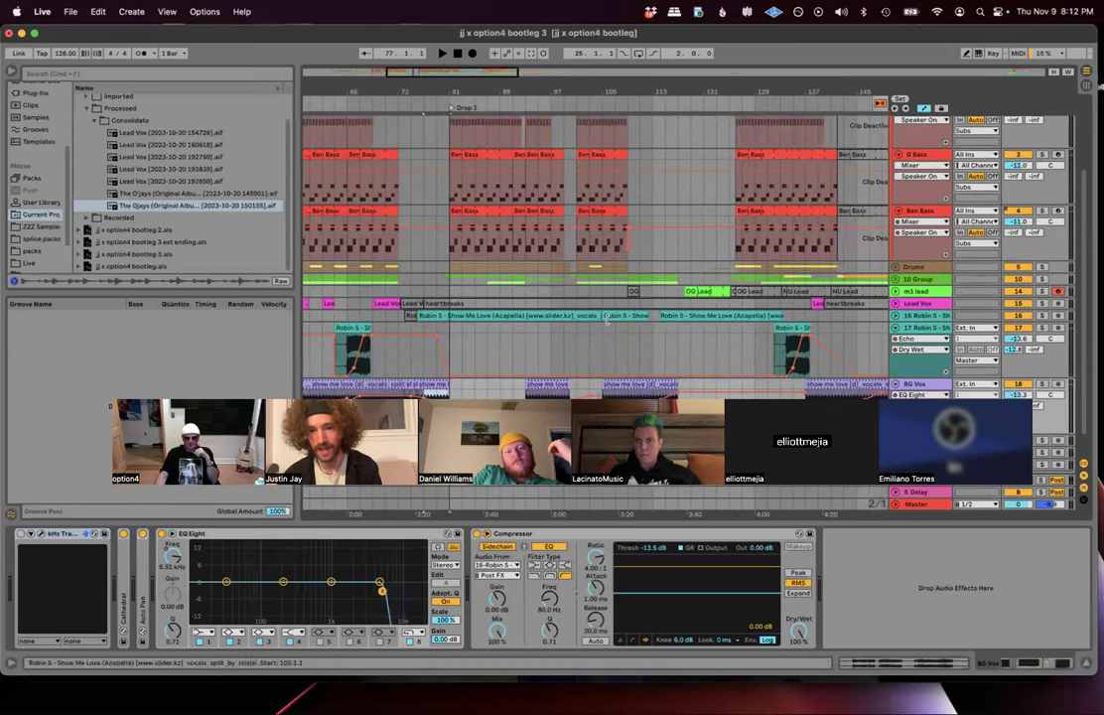
{"action": "scroll", "coordinate": [611, 341], "scroll_direction": "down", "scroll_amount": 1}
{"action": "scroll", "coordinate": [611, 340], "scroll_direction": "left", "scroll_amount": 1}
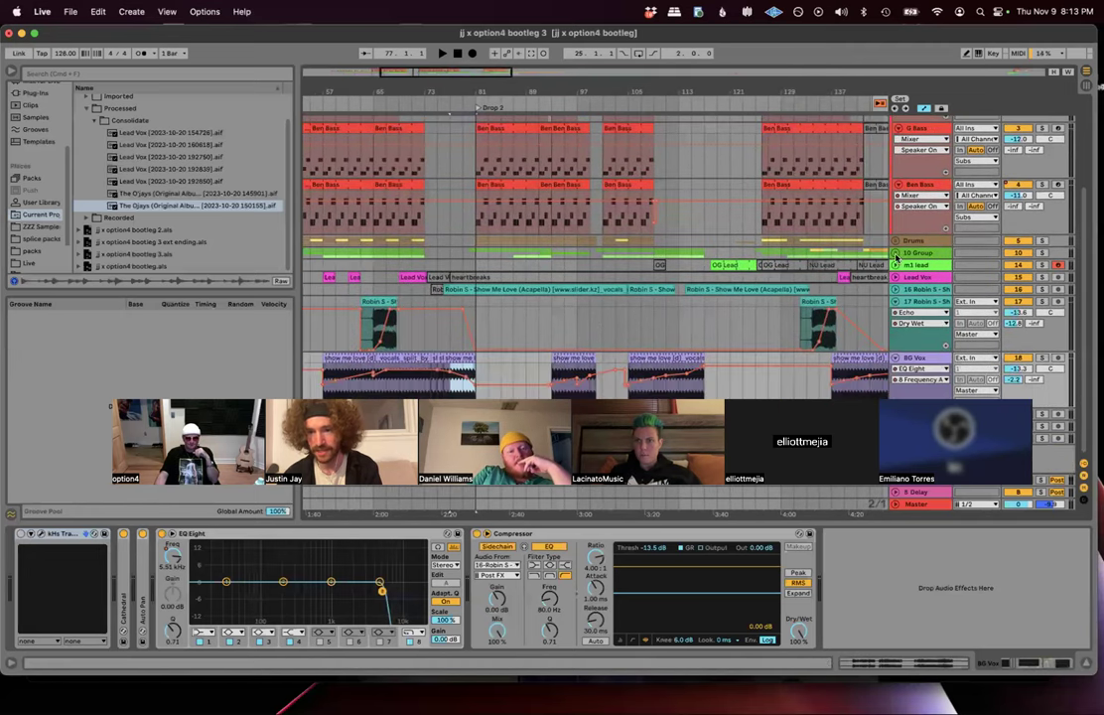
Step: Look inside the 10 Group, and fold it along with the Subs group and the 17 Robin S track
{"action": "left_click", "coordinate": [896, 255]}
{"action": "scroll", "coordinate": [685, 316], "scroll_direction": "down", "scroll_amount": 4}
{"action": "scroll", "coordinate": [602, 294], "scroll_direction": "up", "scroll_amount": 4}
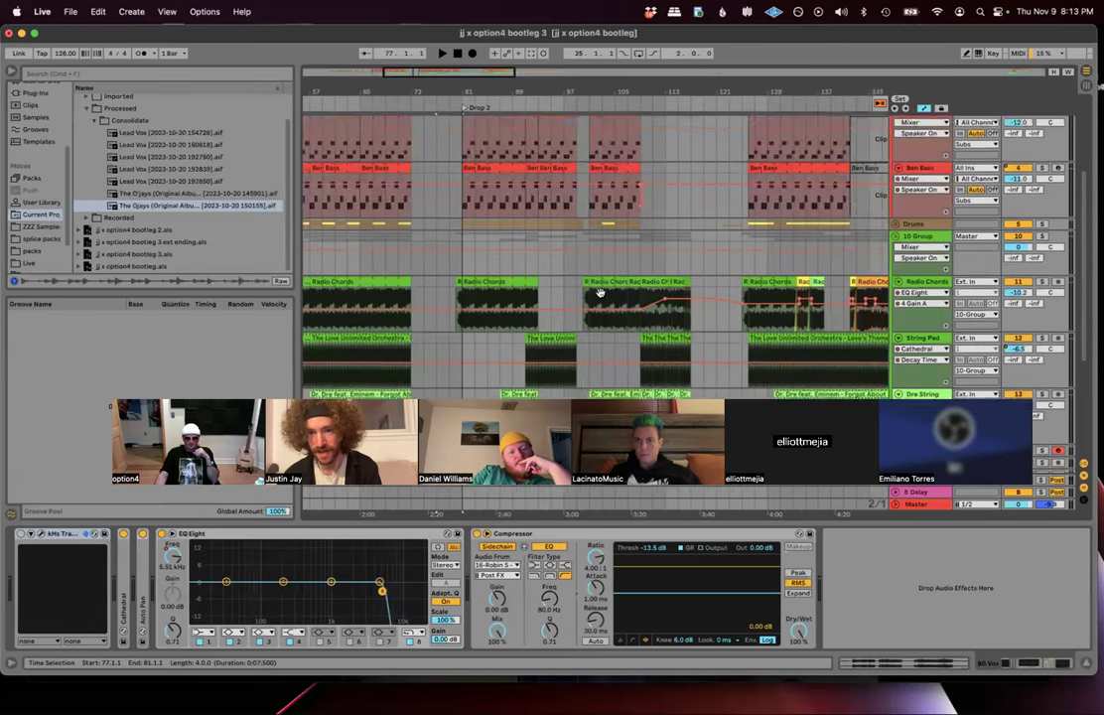
{"action": "left_click", "coordinate": [896, 260]}
{"action": "scroll", "coordinate": [895, 247], "scroll_direction": "up", "scroll_amount": 4}
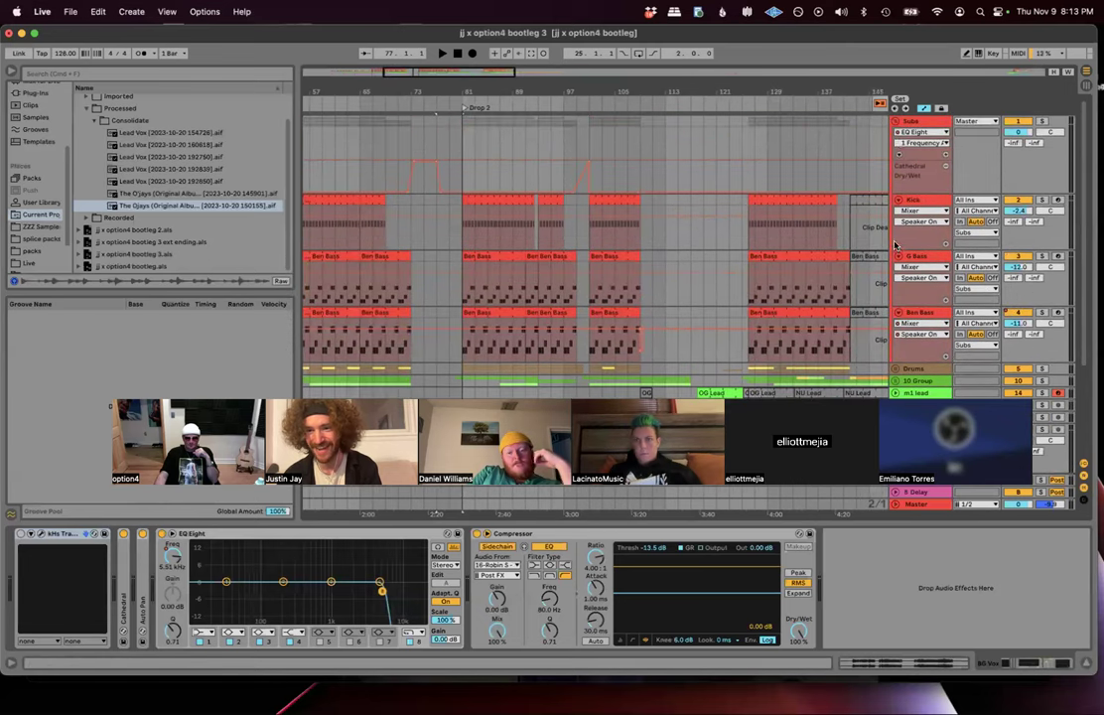
{"action": "left_click", "coordinate": [896, 122]}
{"action": "left_click", "coordinate": [895, 196]}
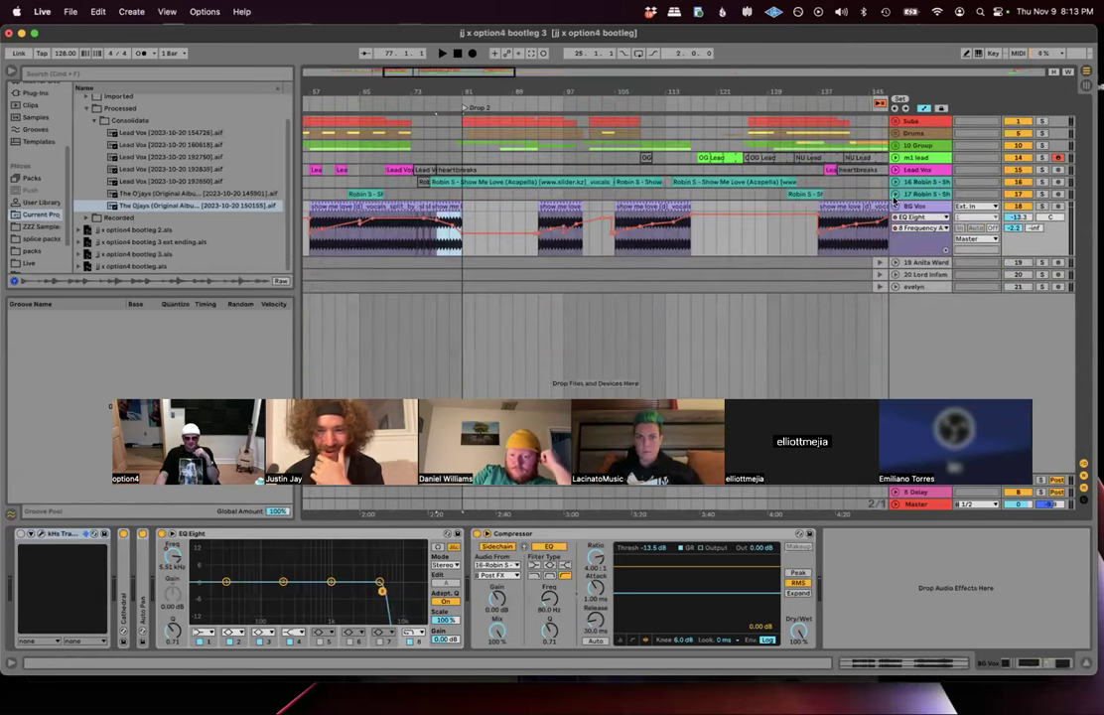
Step: Unfold the m1 lead track with its devices shown at bar 118, and raise the left delay time in Echo
{"action": "left_click_drag", "start_coordinate": [753, 93], "coordinate": [752, 176]}
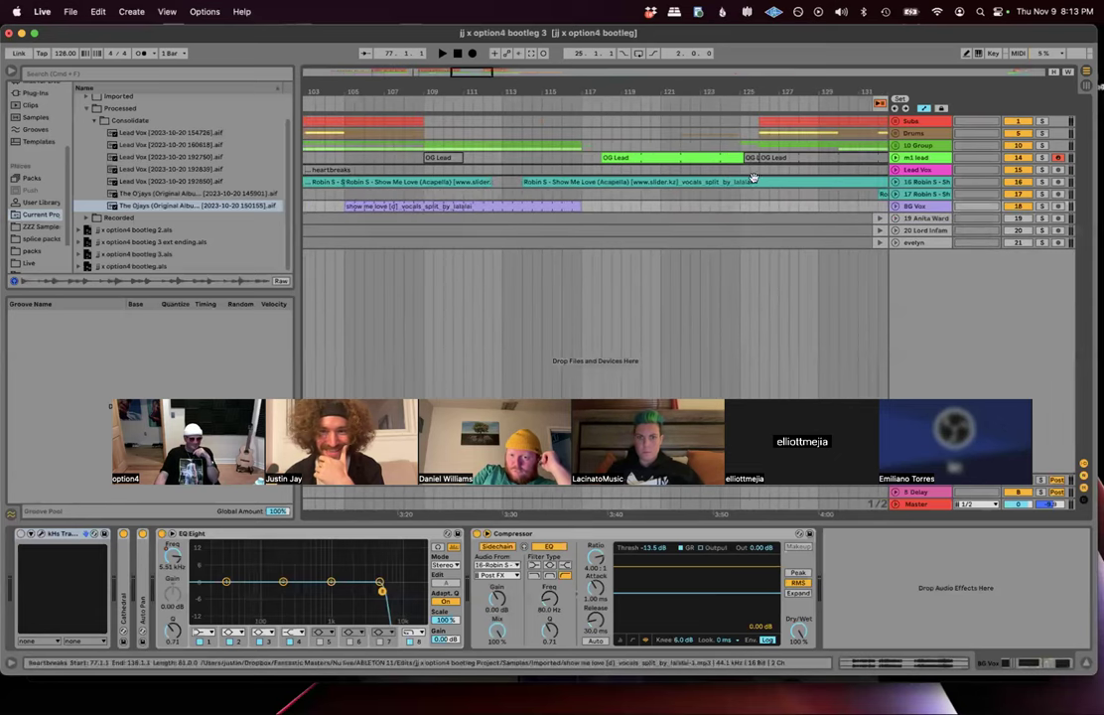
{"action": "left_click", "coordinate": [895, 158]}
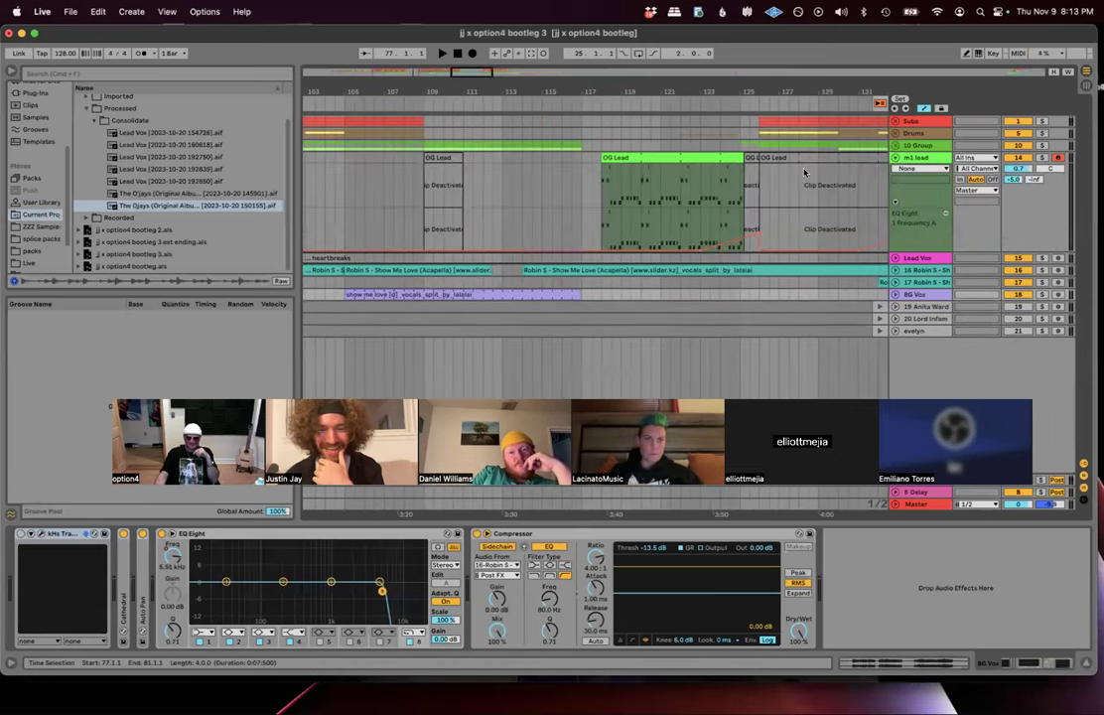
{"action": "left_click", "coordinate": [601, 214]}
{"action": "left_click", "coordinate": [602, 212]}
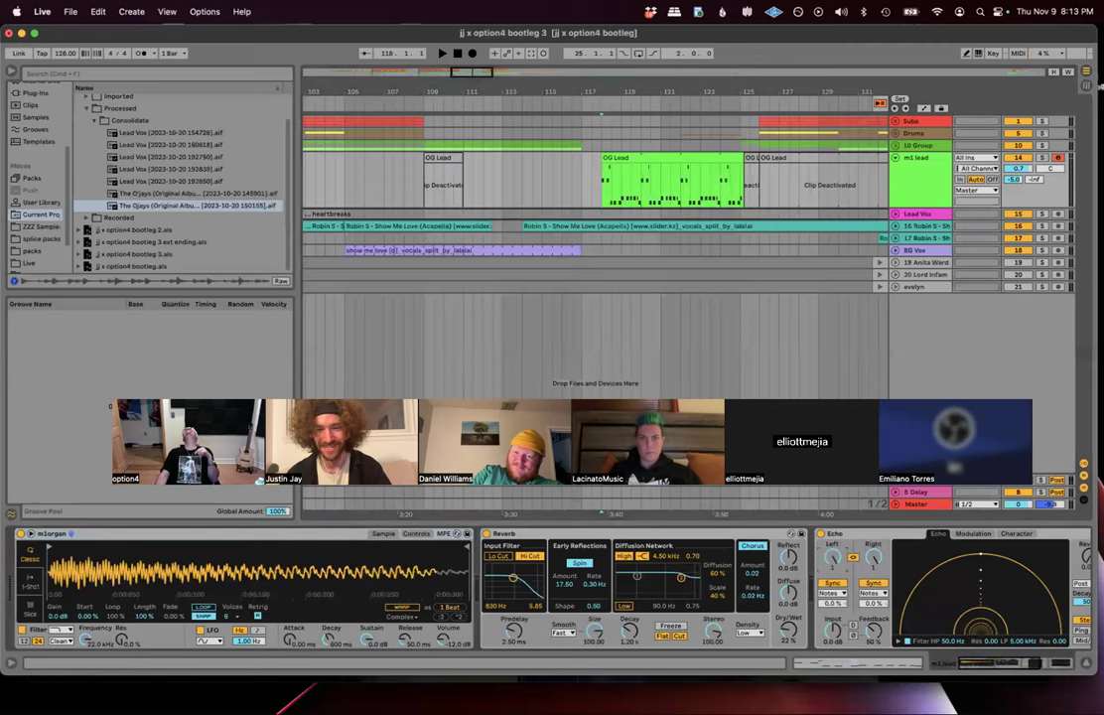
{"action": "left_click_drag", "start_coordinate": [833, 556], "coordinate": [833, 544]}
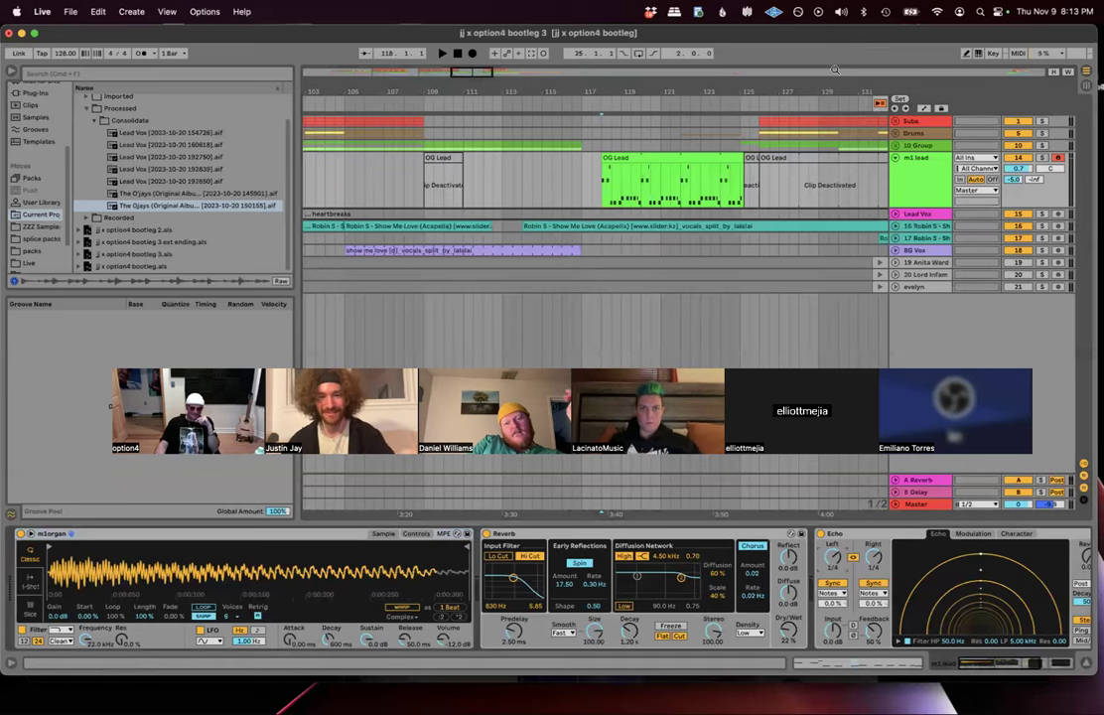
Step: Open the OG Lead clip's notes and play it from bar 118 with m1 lead soloed and unsoloed
{"action": "double_click", "coordinate": [638, 150]}
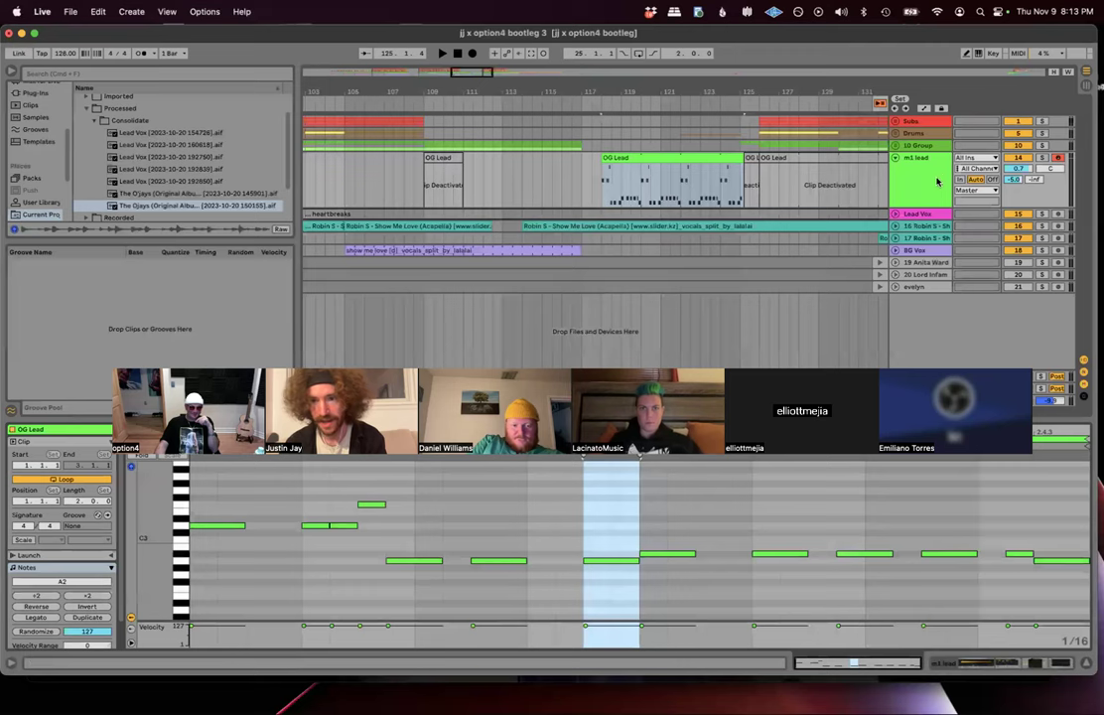
{"action": "left_click", "coordinate": [1041, 158]}
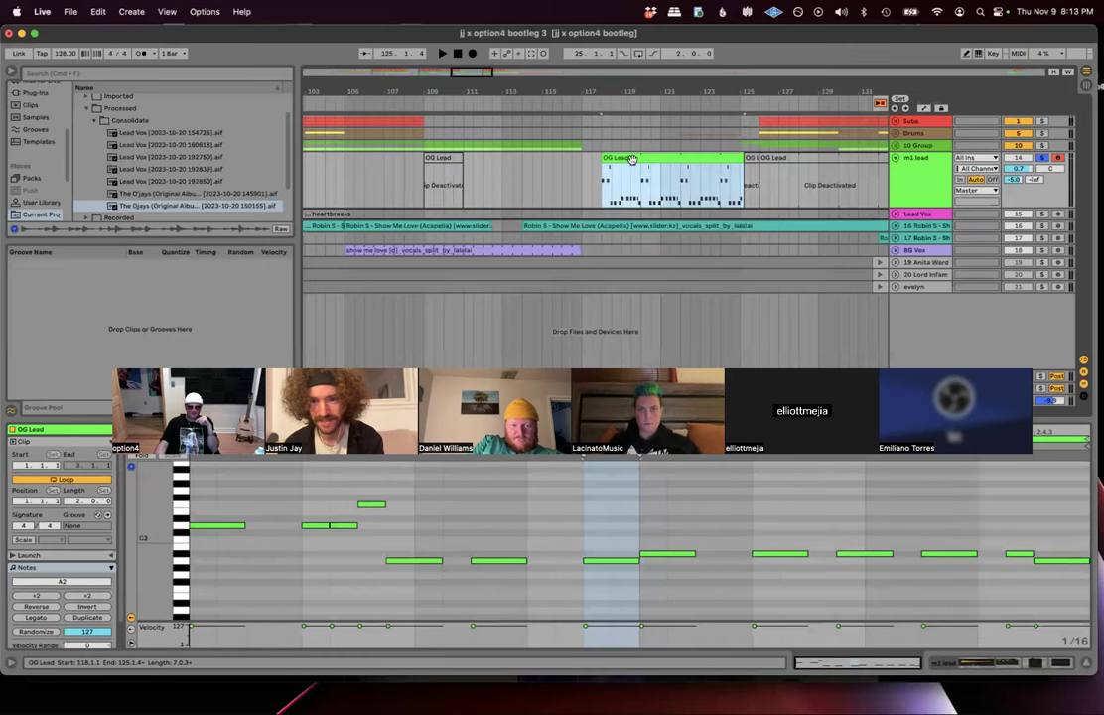
{"action": "left_click", "coordinate": [377, 549]}
{"action": "key", "text": "space"}
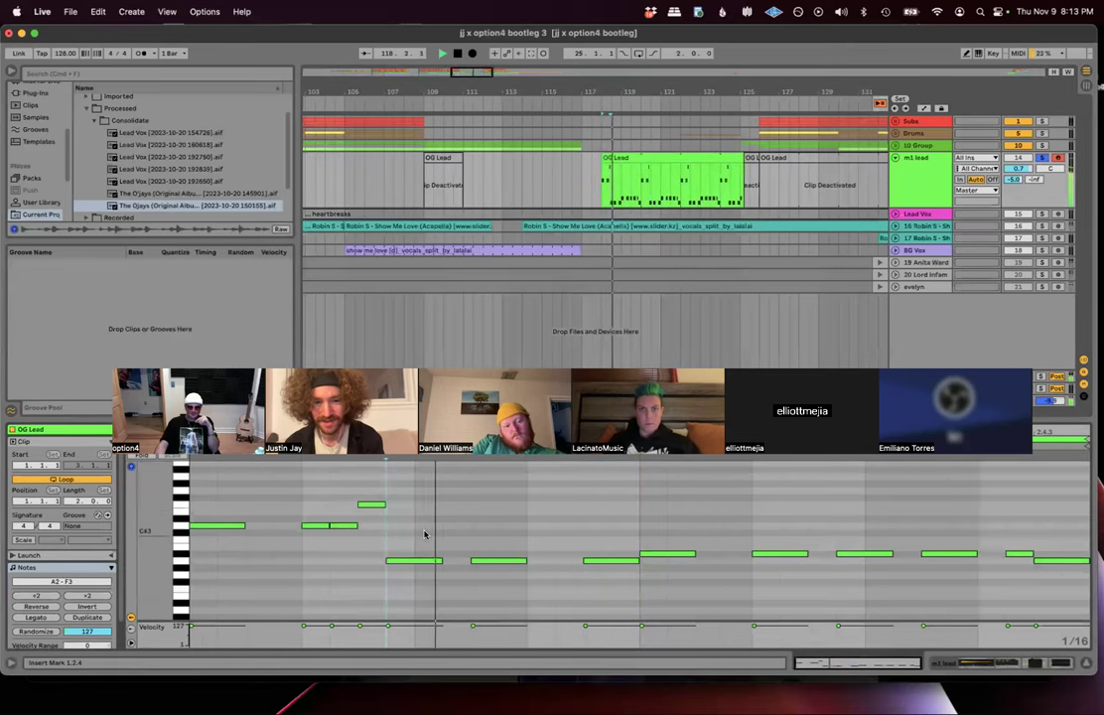
{"action": "left_click", "coordinate": [1042, 158]}
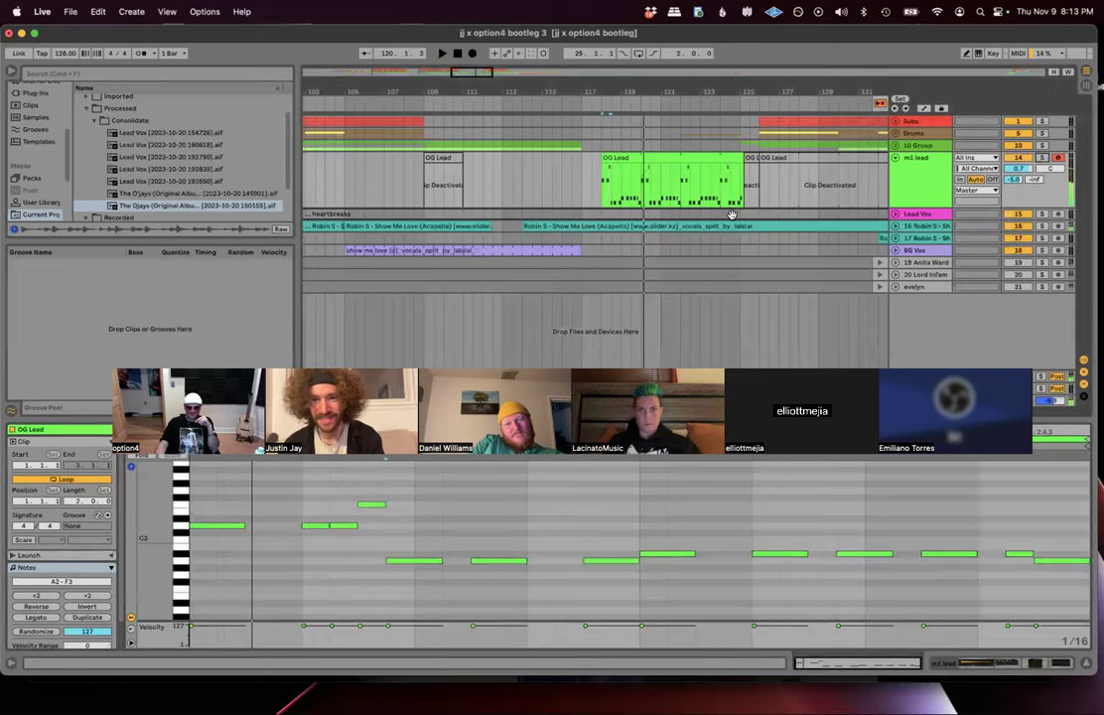
Step: Play the full mix from bar 115 through the OG Lead section
{"action": "left_click", "coordinate": [554, 187]}
{"action": "key", "text": "space"}
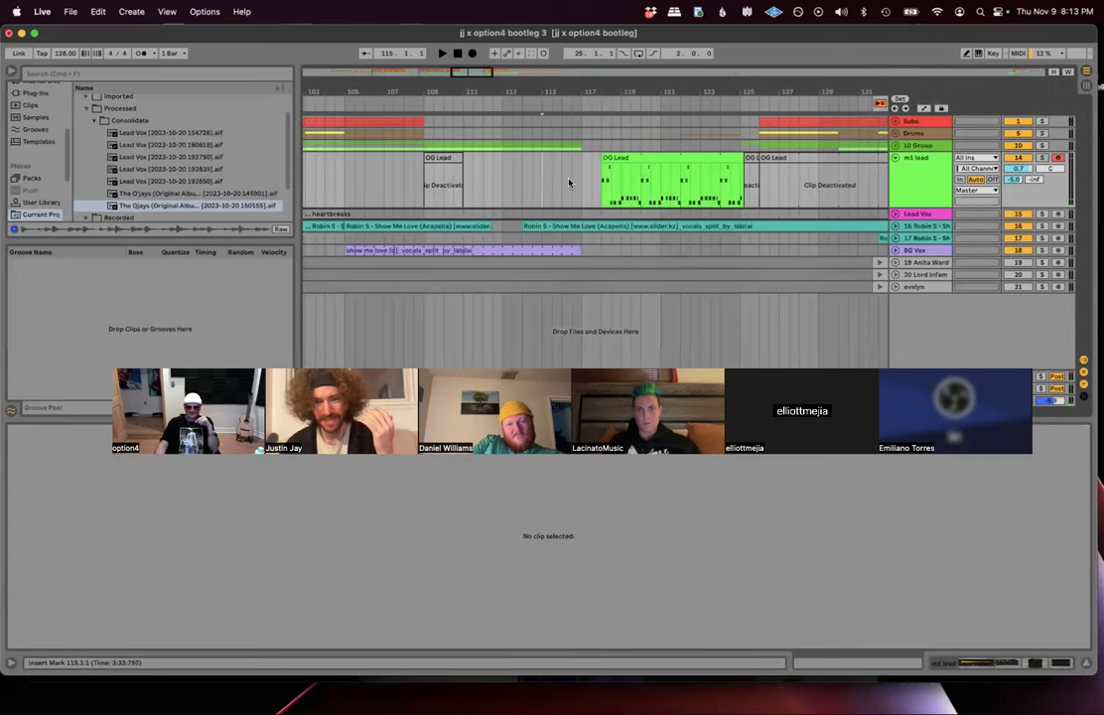
{"action": "left_click", "coordinate": [569, 124]}
{"action": "left_click", "coordinate": [578, 158]}
{"action": "key", "text": "minus"}
{"action": "key", "text": "minus"}
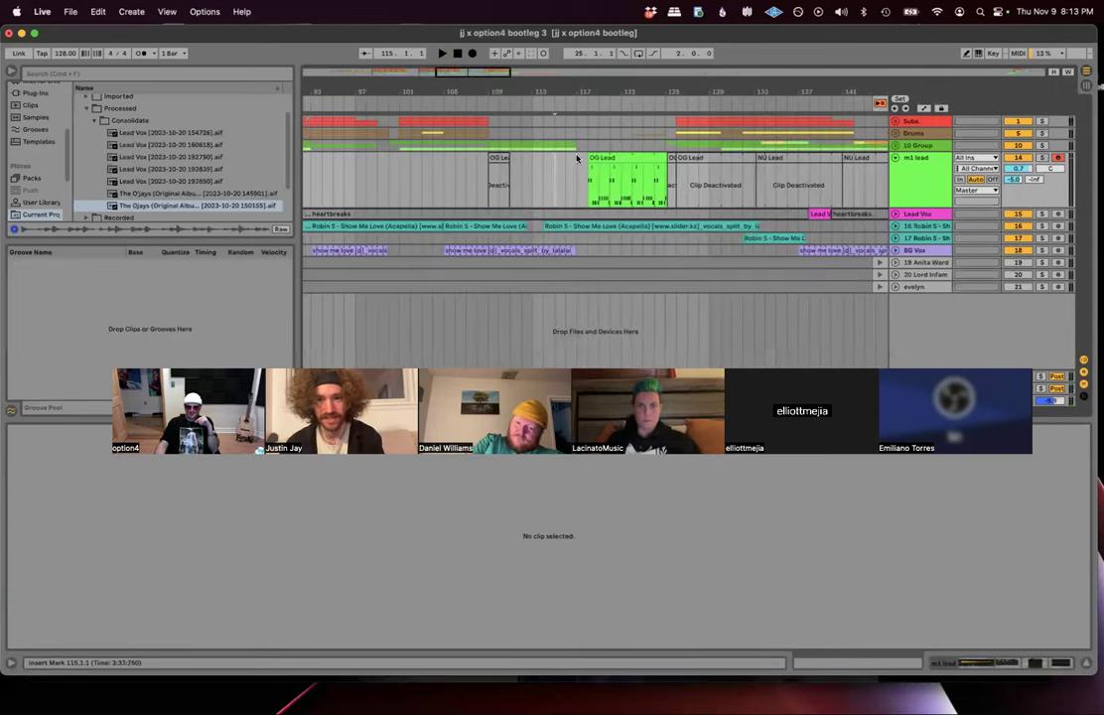
{"action": "scroll", "coordinate": [577, 158], "scroll_direction": "left", "scroll_amount": 10}
{"action": "scroll", "coordinate": [468, 168], "scroll_direction": "right", "scroll_amount": 10}
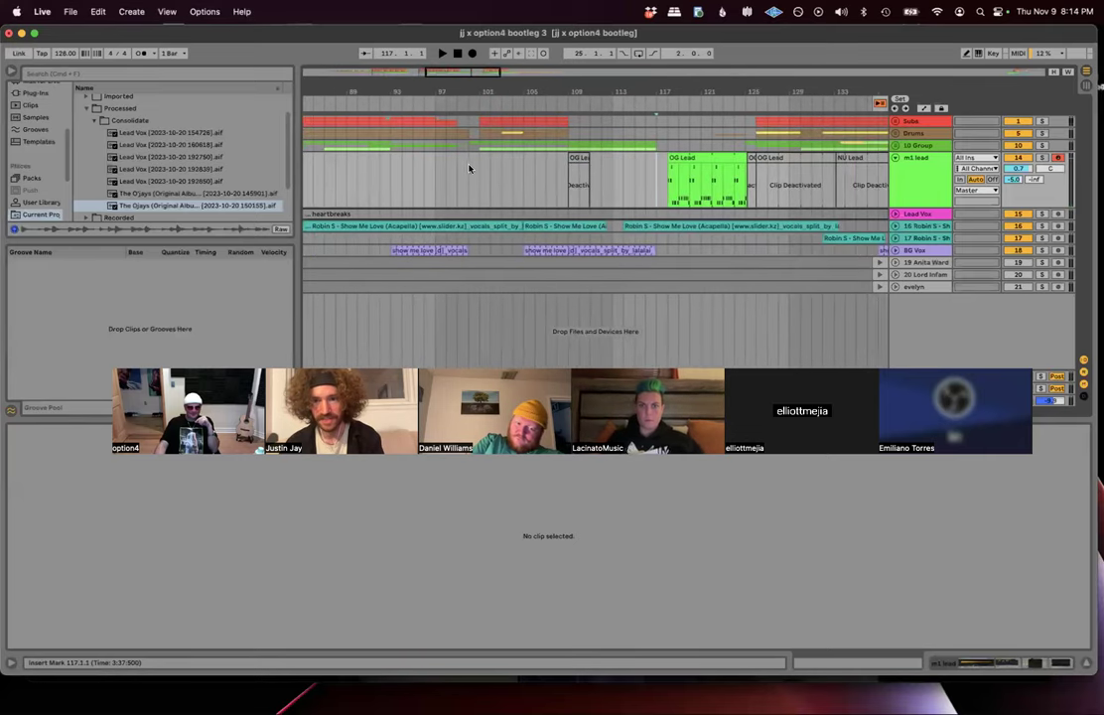
{"action": "left_click_drag", "start_coordinate": [604, 398], "coordinate": [623, 469]}
{"action": "scroll", "coordinate": [641, 240], "scroll_direction": "right", "scroll_amount": 2}
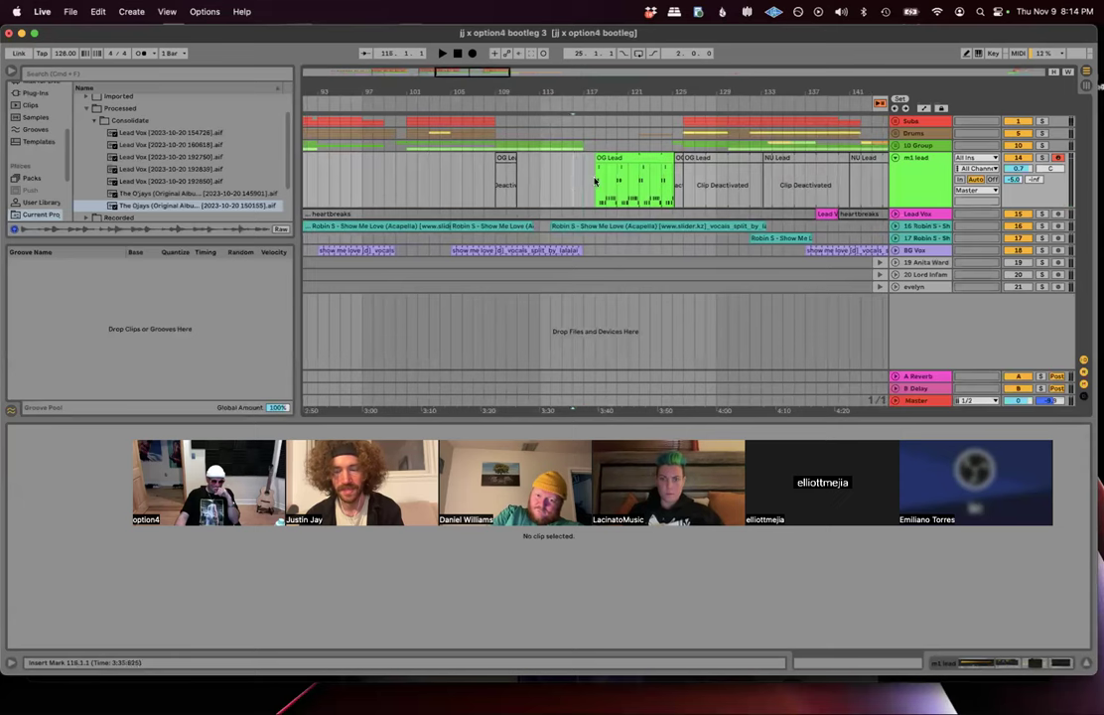
{"action": "left_click", "coordinate": [559, 174]}
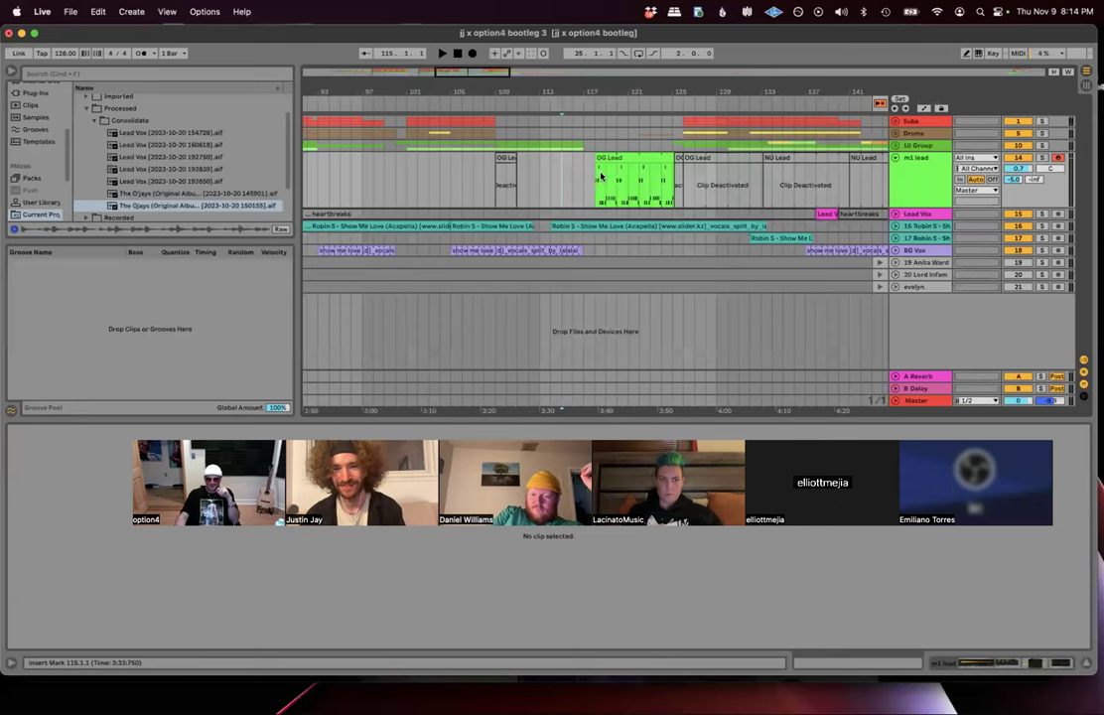
{"action": "key", "text": "space"}
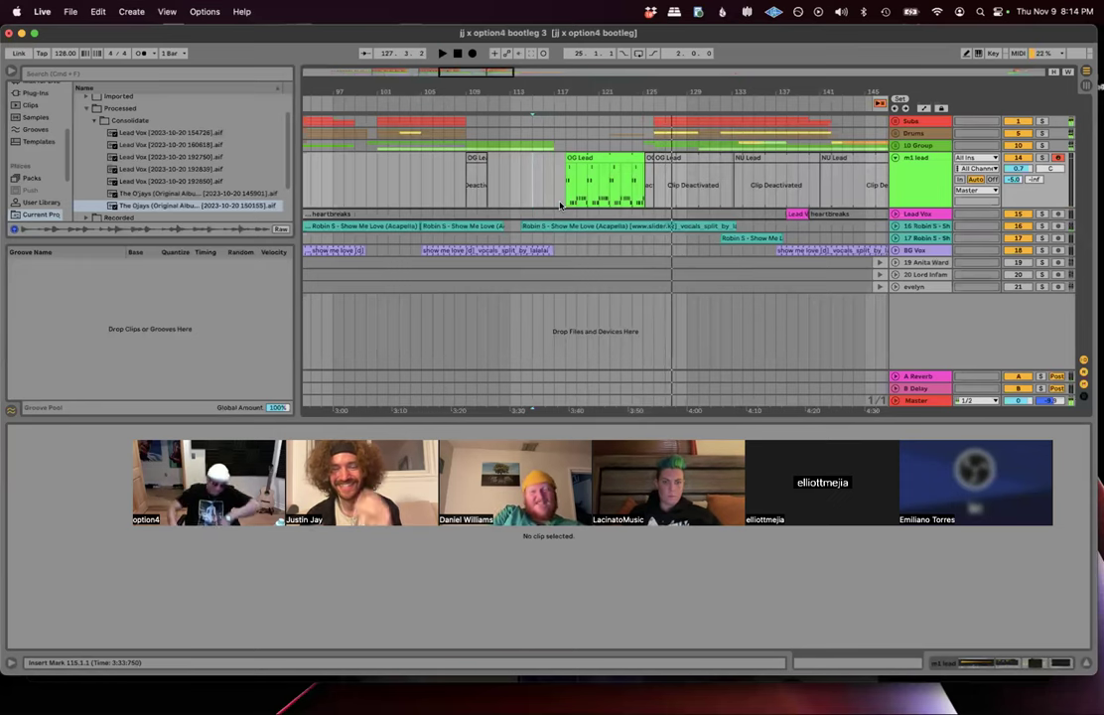
Step: Reactivate the deactivated OG Lead clip at bar 126 on the m1 lead track
{"action": "left_click", "coordinate": [567, 197]}
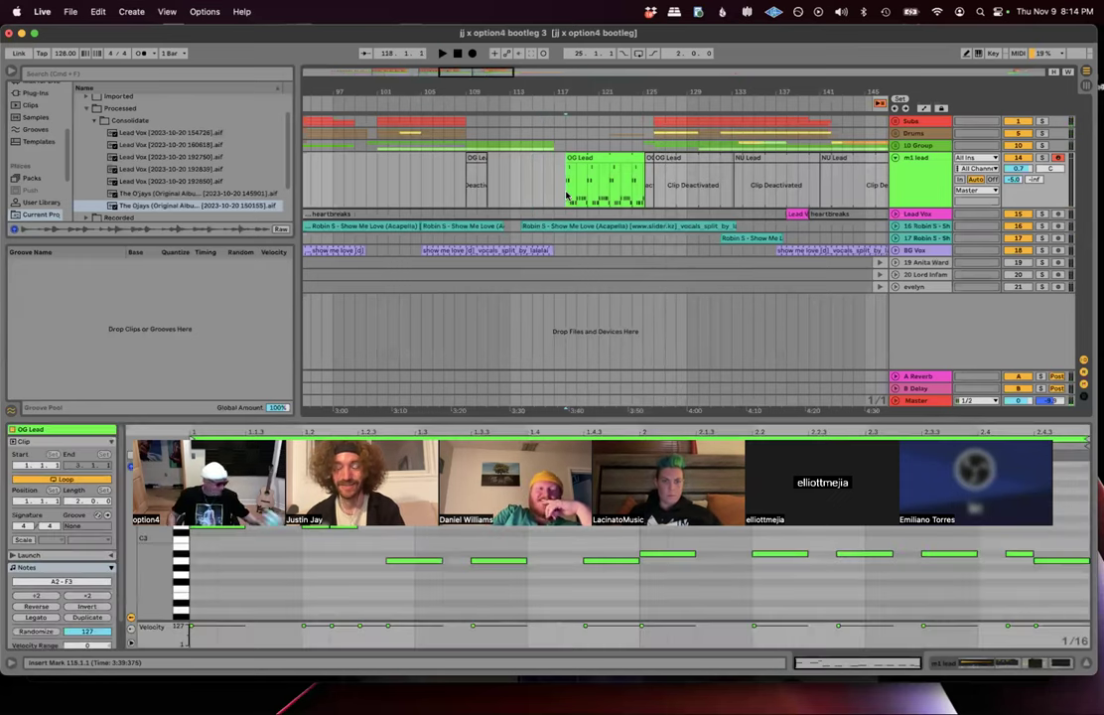
{"action": "left_click", "coordinate": [709, 157]}
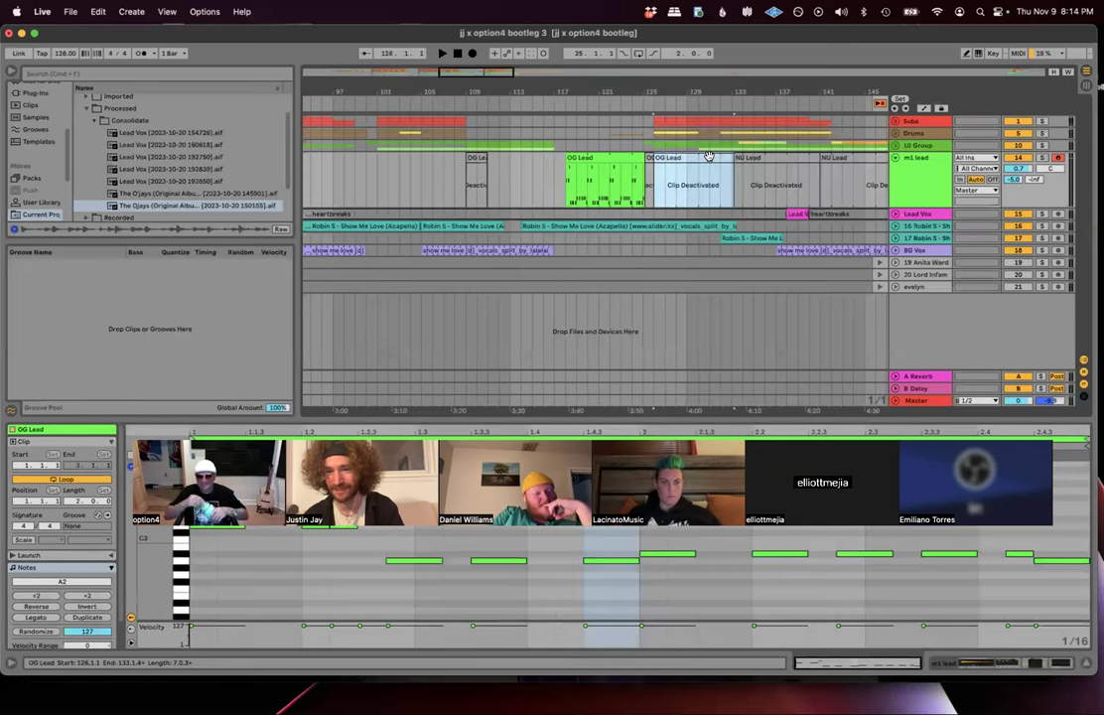
{"action": "key", "text": "0"}
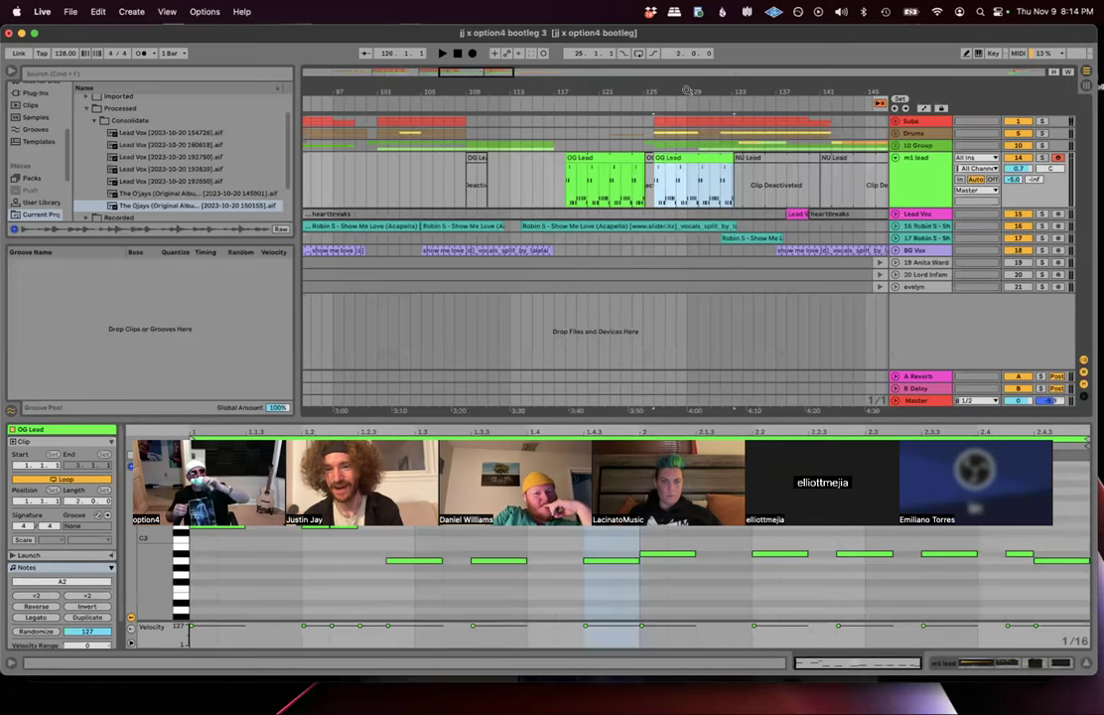
Step: Play the OG Lead clip from bar 126 with m1 lead and 10 Group soloed, and deactivate the clip
{"action": "scroll", "coordinate": [686, 90], "scroll_direction": "up", "scroll_amount": 5}
{"action": "left_click", "coordinate": [1041, 159]}
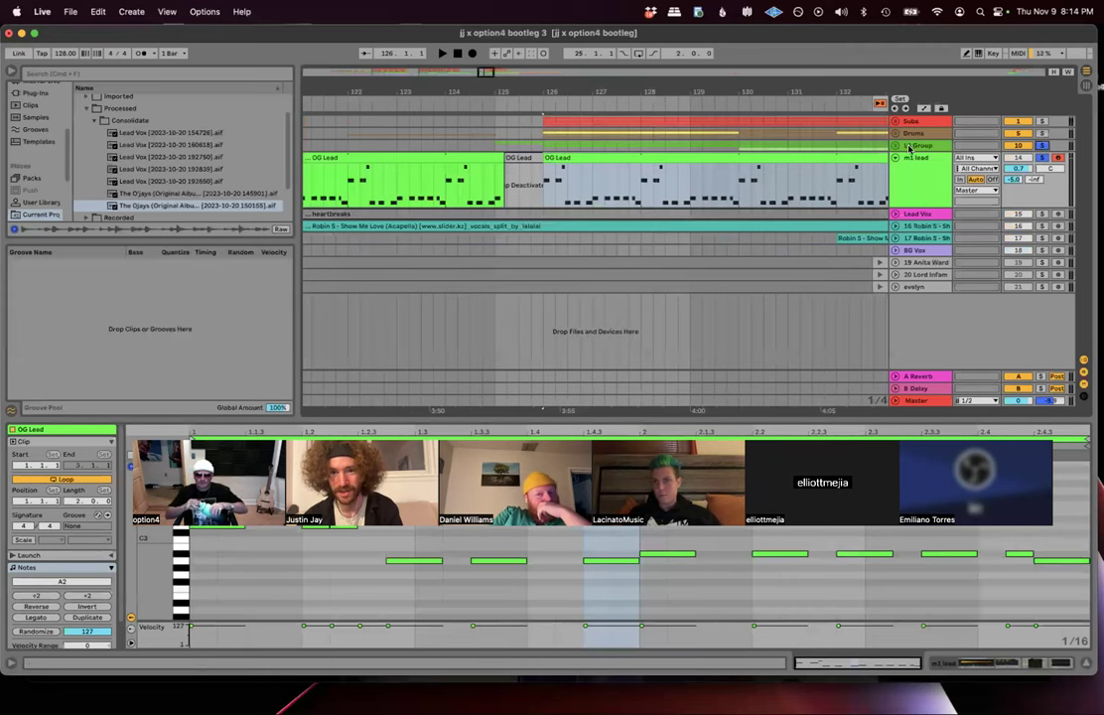
{"action": "key", "text": "space"}
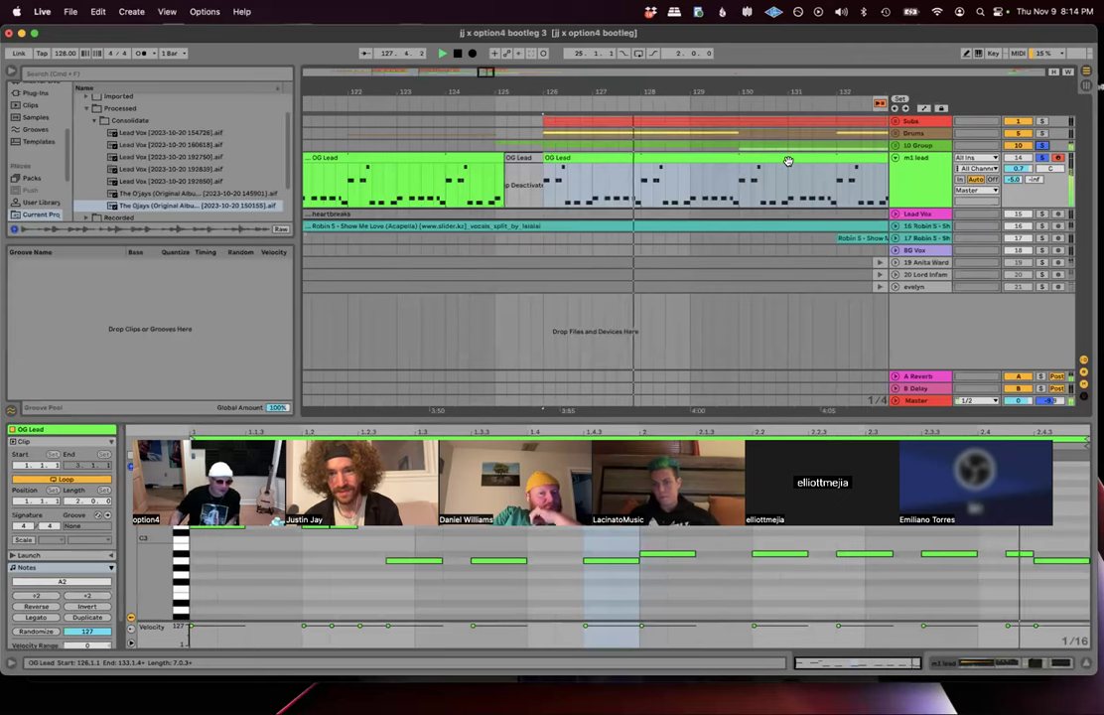
{"action": "key", "text": "space"}
{"action": "key", "text": "0"}
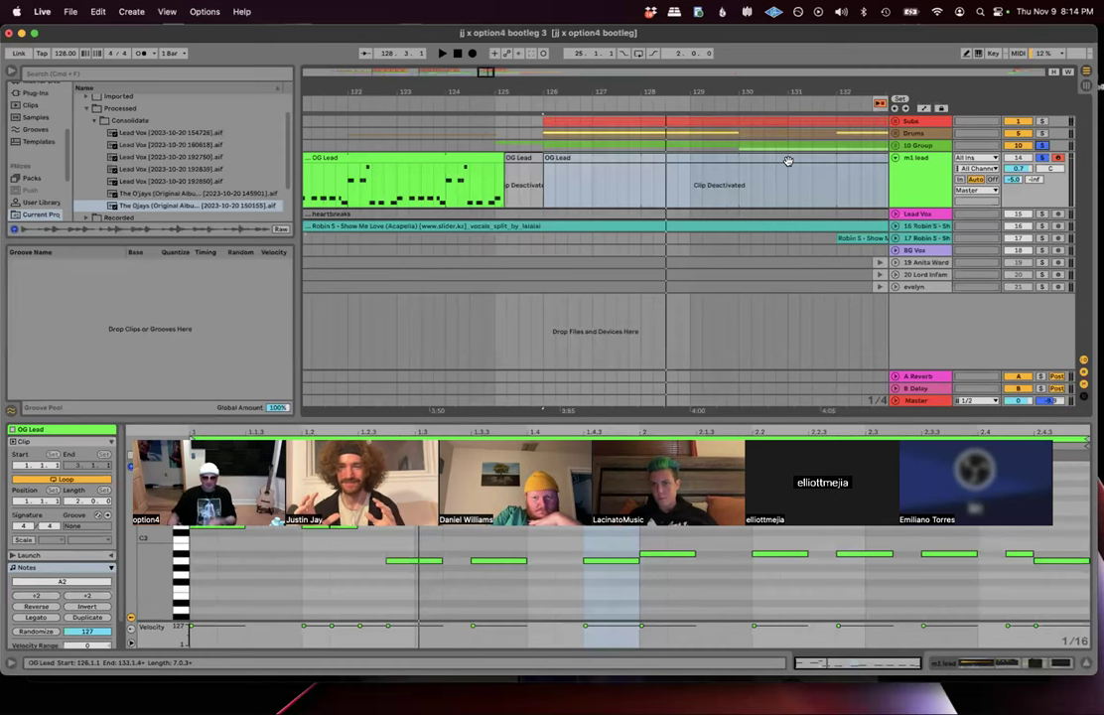
Step: Inspect the OG Lead clip at bar 118 and mark the empty m1 lead stretch from bar 87 to 107
{"action": "left_click_drag", "start_coordinate": [600, 90], "coordinate": [601, 45]}
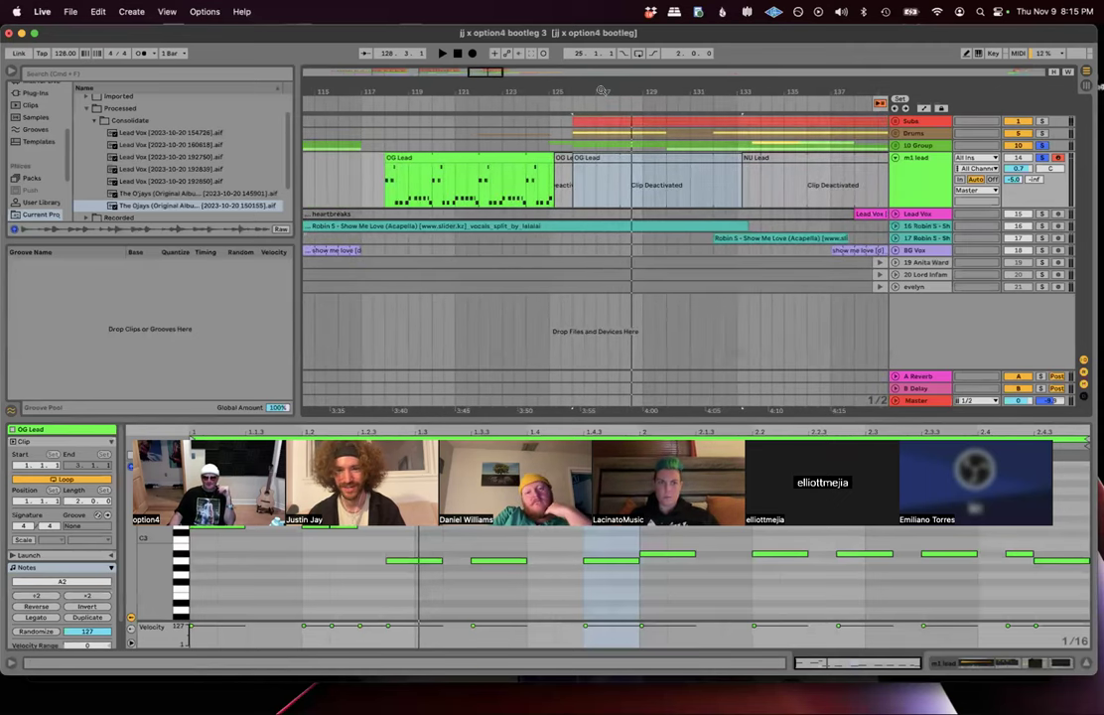
{"action": "left_click", "coordinate": [437, 161]}
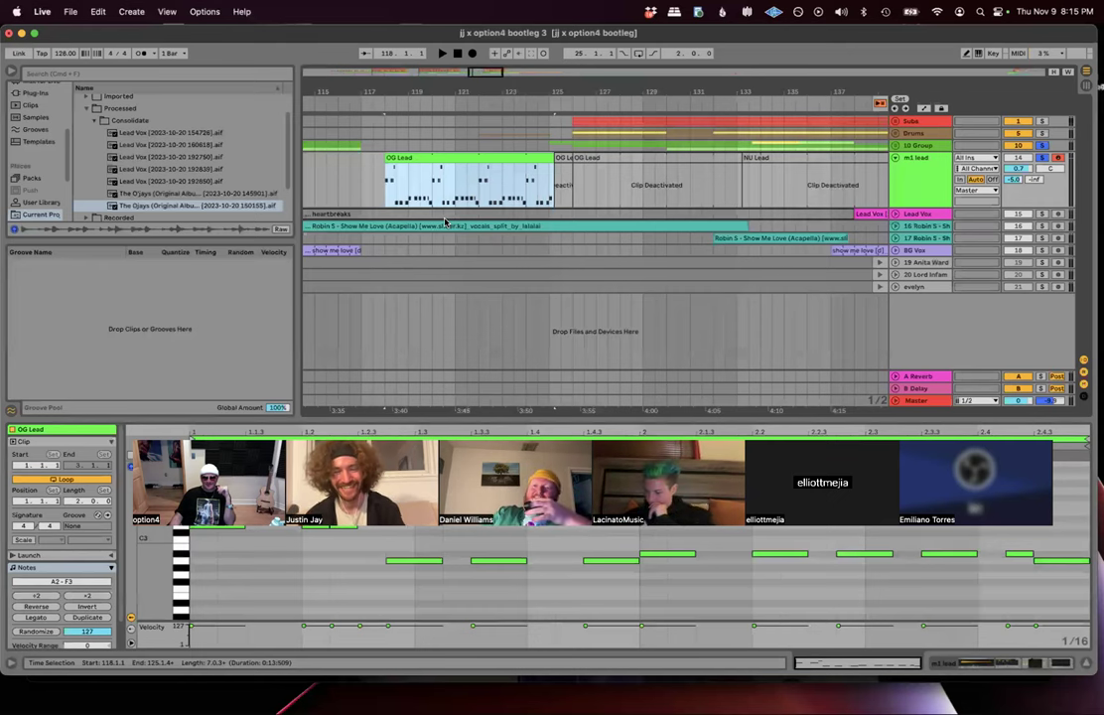
{"action": "left_click_drag", "start_coordinate": [483, 93], "coordinate": [482, 32]}
{"action": "scroll", "coordinate": [484, 126], "scroll_direction": "left", "scroll_amount": 3}
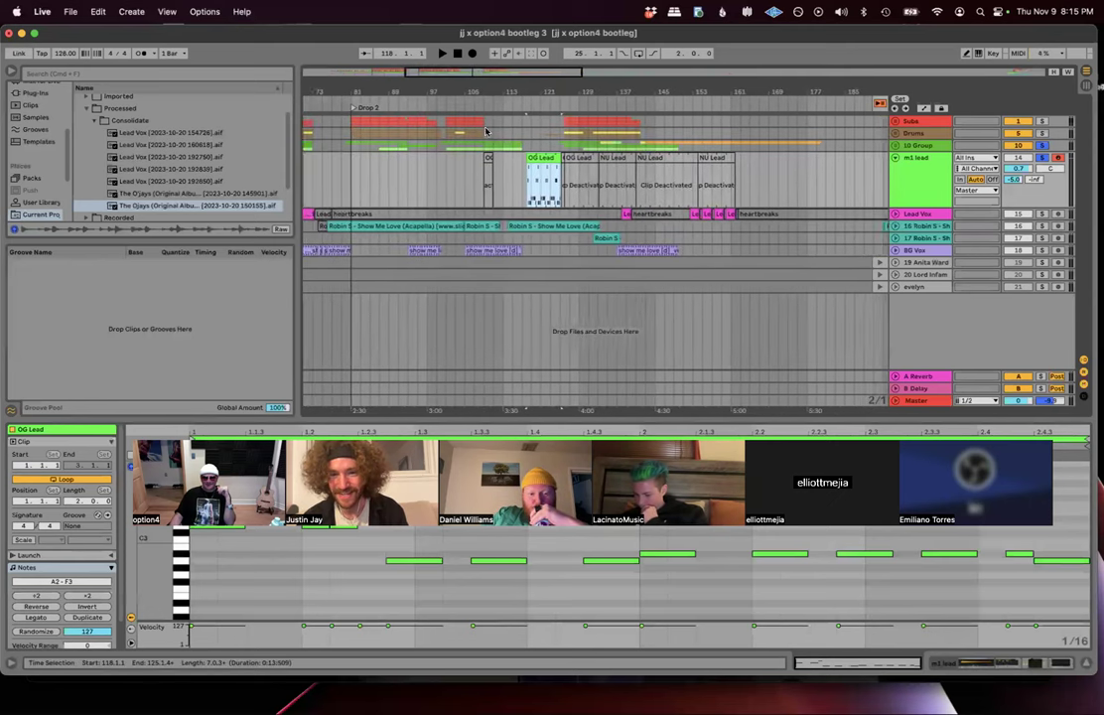
{"action": "left_click_drag", "start_coordinate": [387, 179], "coordinate": [486, 180]}
{"action": "scroll", "coordinate": [476, 179], "scroll_direction": "left", "scroll_amount": 4}
{"action": "scroll", "coordinate": [476, 177], "scroll_direction": "left", "scroll_amount": 2}
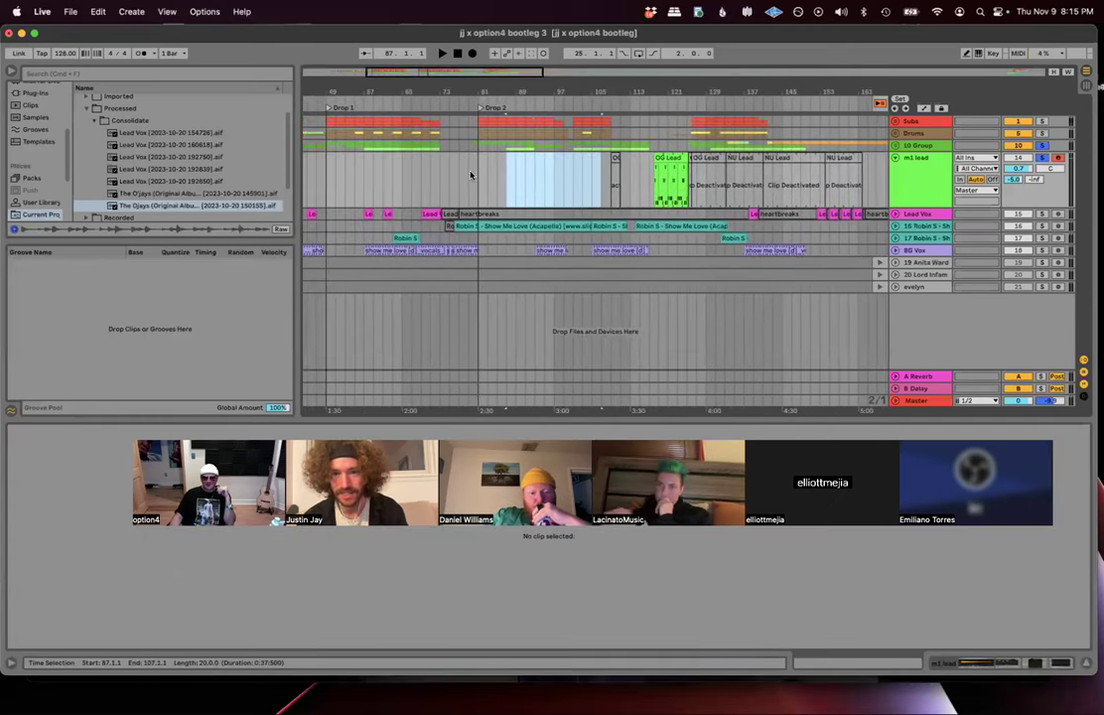
Step: Unfold track 16 with the Robin S acapella and mark the Subs and Drums gap starting at bar 99
{"action": "left_click", "coordinate": [896, 227]}
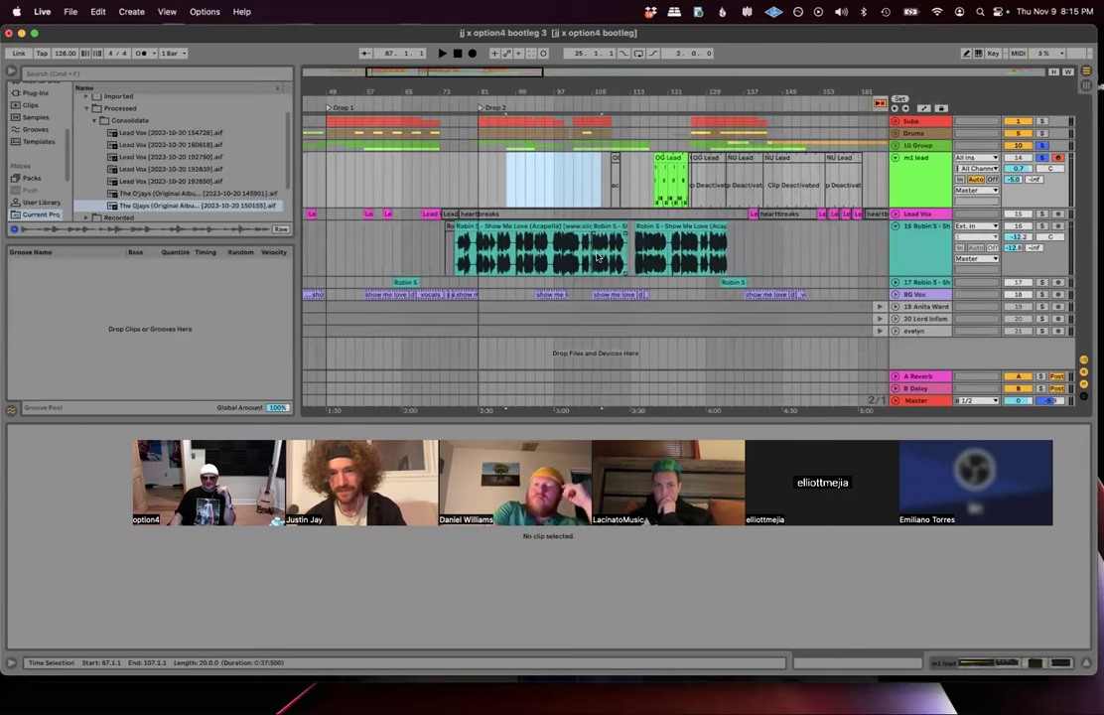
{"action": "left_click", "coordinate": [553, 200]}
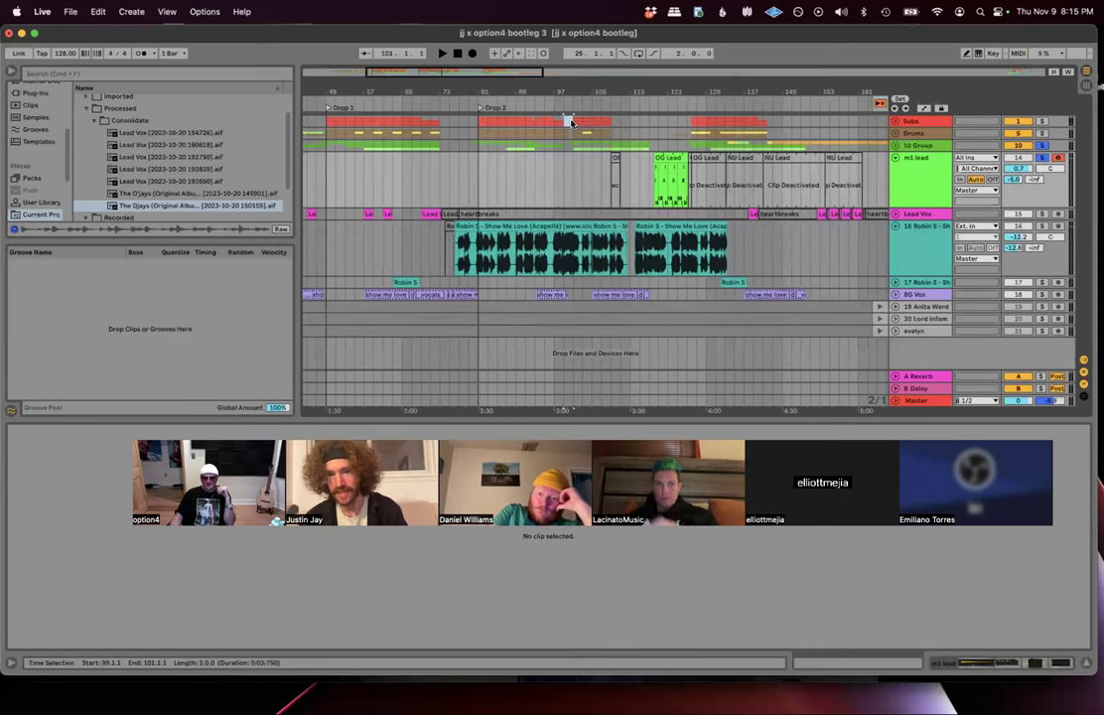
{"action": "left_click", "coordinate": [570, 122]}
{"action": "left_click", "coordinate": [580, 138], "text": "shift"}
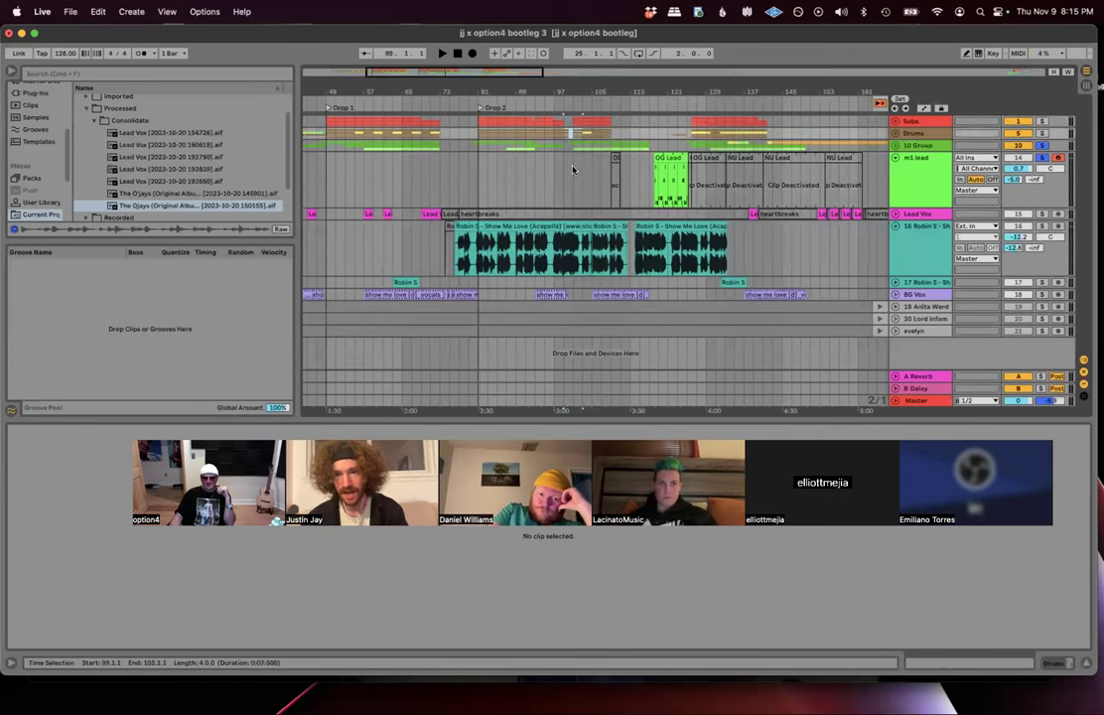
Step: Play the full mix with nothing soloed from bar 92 to about bar 100
{"action": "left_click", "coordinate": [572, 169]}
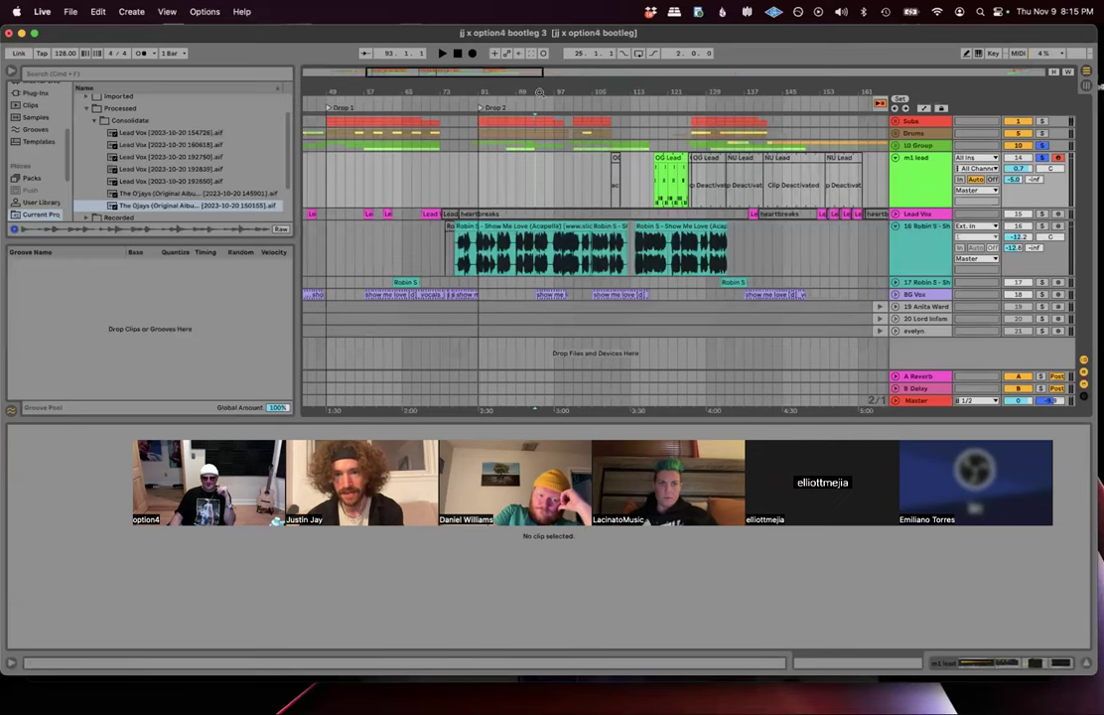
{"action": "left_click_drag", "start_coordinate": [539, 92], "coordinate": [495, 187]}
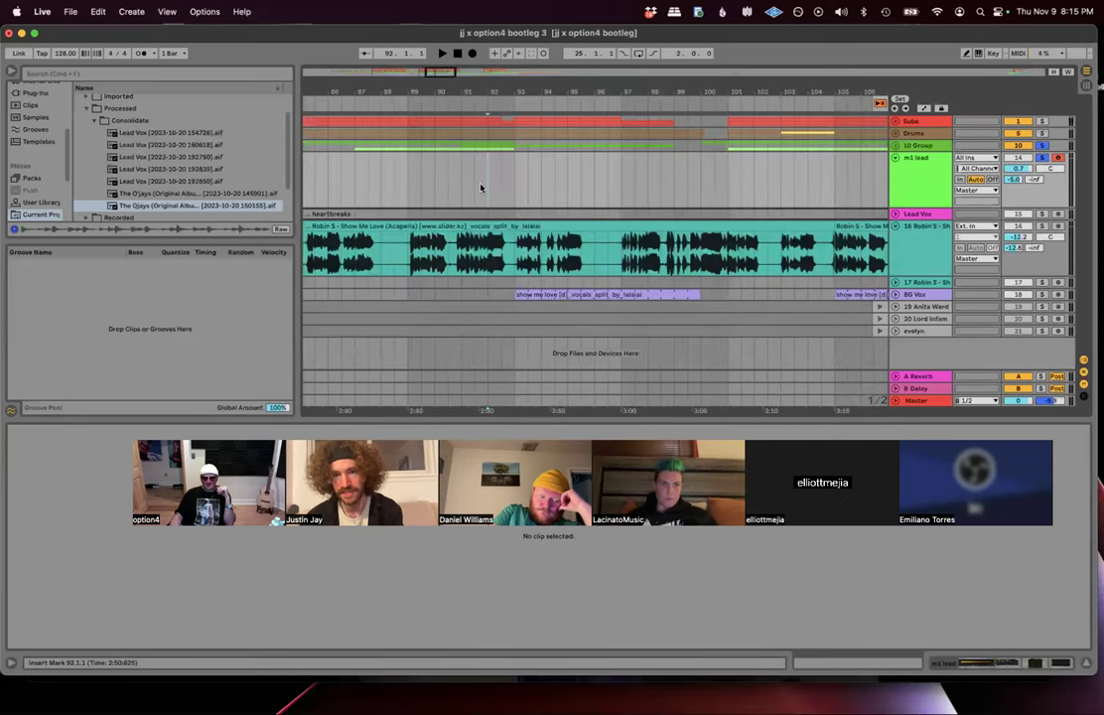
{"action": "key", "text": "space"}
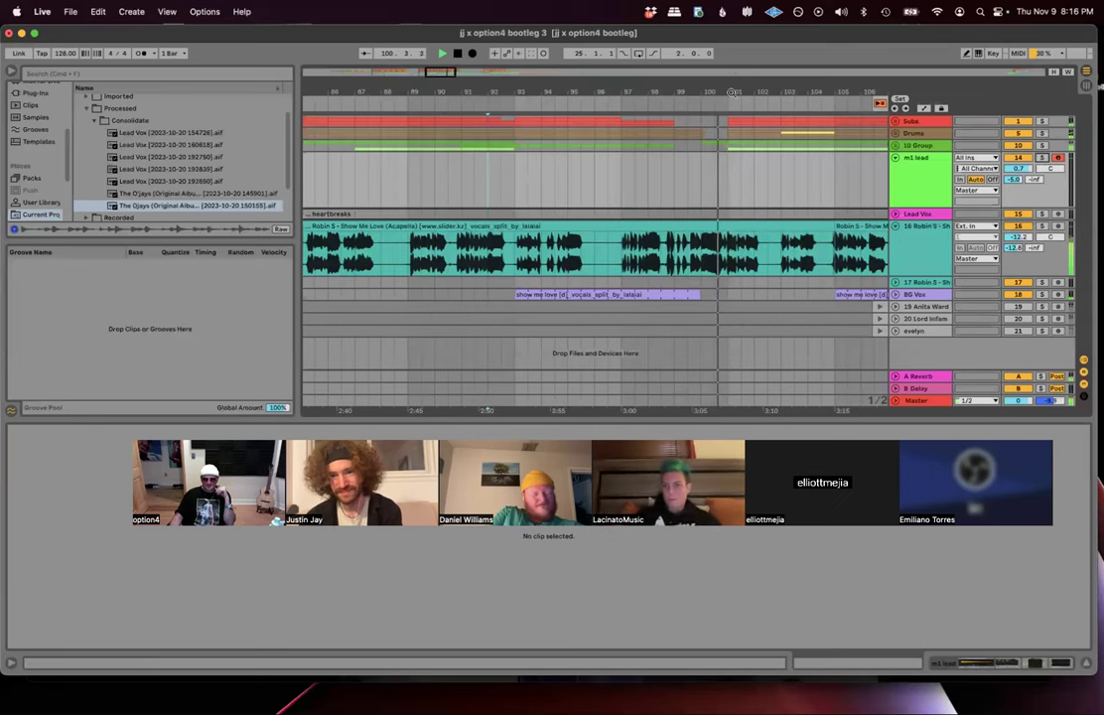
{"action": "key", "text": "space"}
Step: Unfold the 10 Group and select bars 93 to 100 on its Radio Chords track
{"action": "left_click", "coordinate": [895, 146]}
{"action": "left_click_drag", "start_coordinate": [516, 218], "coordinate": [715, 217]}
{"action": "scroll", "coordinate": [715, 216], "scroll_direction": "down", "scroll_amount": 5}
{"action": "scroll", "coordinate": [715, 217], "scroll_direction": "up", "scroll_amount": 2}
{"action": "scroll", "coordinate": [714, 216], "scroll_direction": "down", "scroll_amount": 5}
Step: Unfold the BG Vox track with its devices and show the automation of the EQ Eight filter frequency
{"action": "left_click", "coordinate": [895, 298]}
{"action": "scroll", "coordinate": [809, 273], "scroll_direction": "down", "scroll_amount": 1}
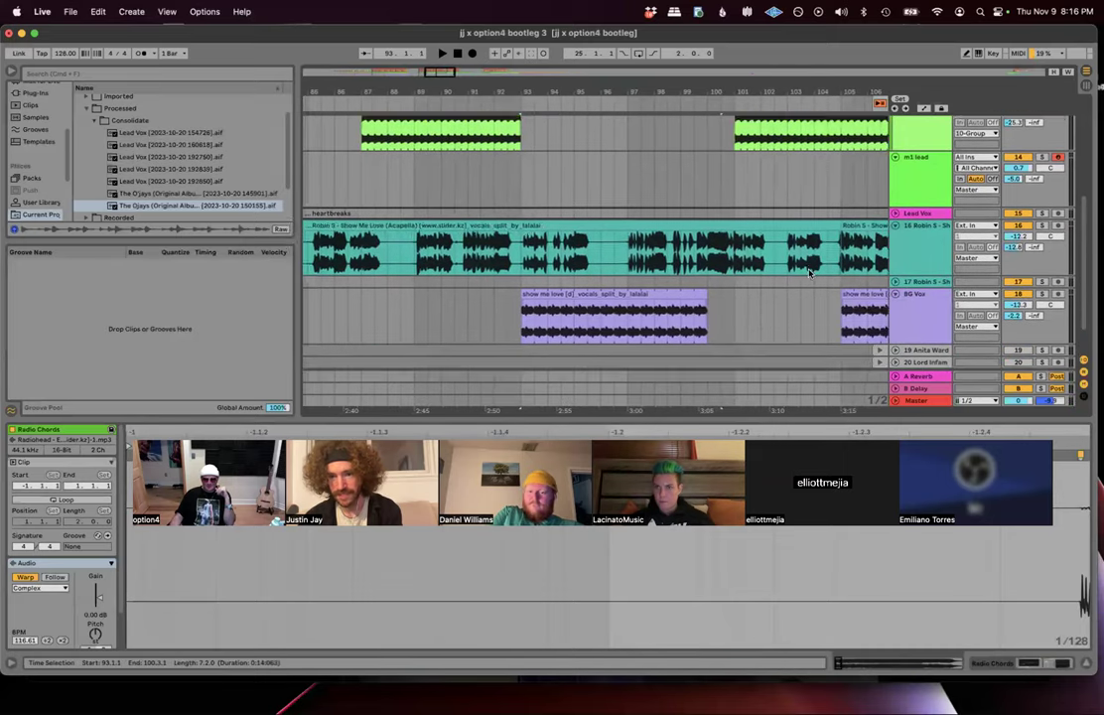
{"action": "scroll", "coordinate": [809, 273], "scroll_direction": "down", "scroll_amount": 2}
{"action": "left_click", "coordinate": [916, 266]}
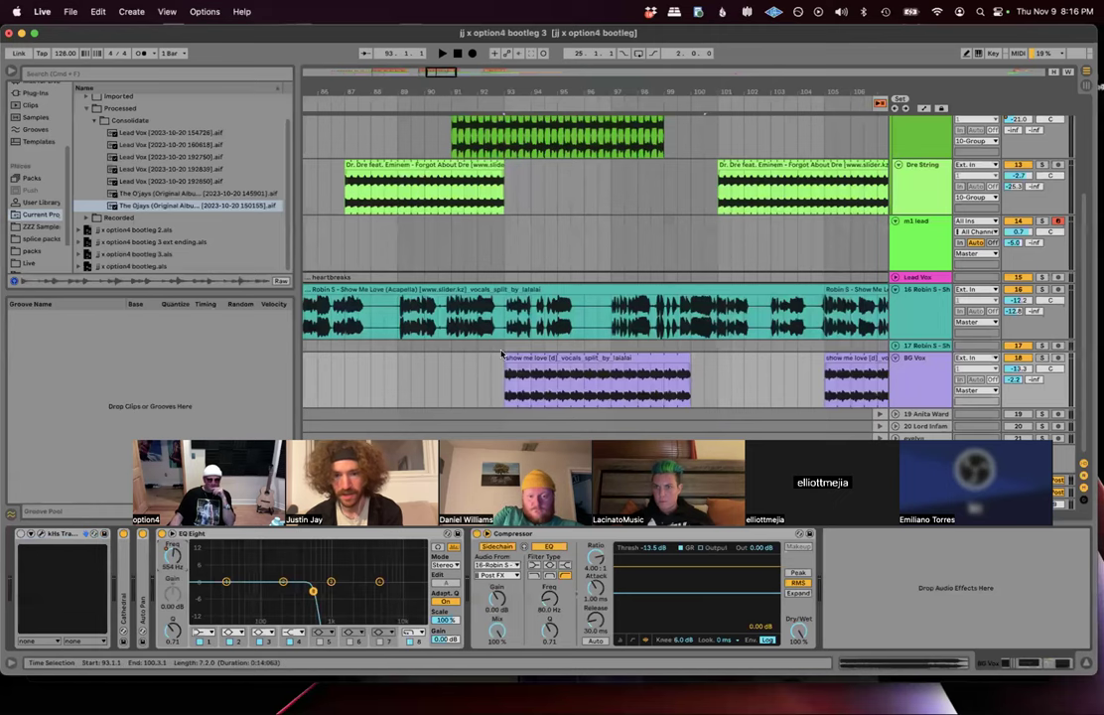
{"action": "scroll", "coordinate": [516, 340], "scroll_direction": "left", "scroll_amount": 2}
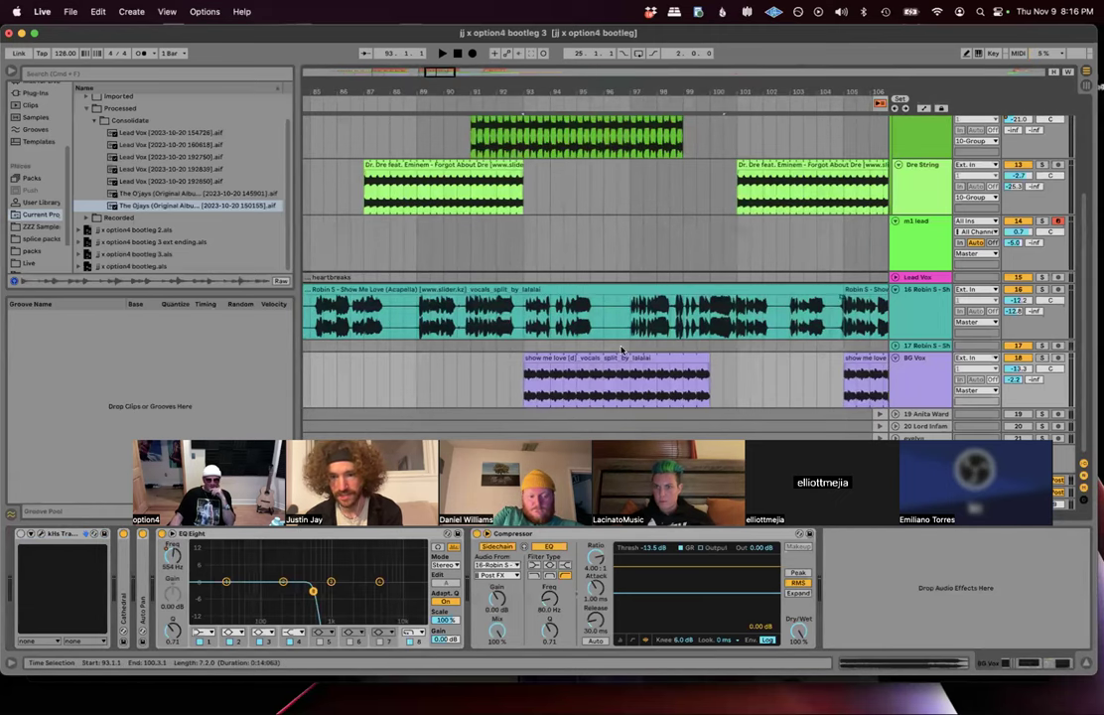
{"action": "right_click", "coordinate": [174, 556]}
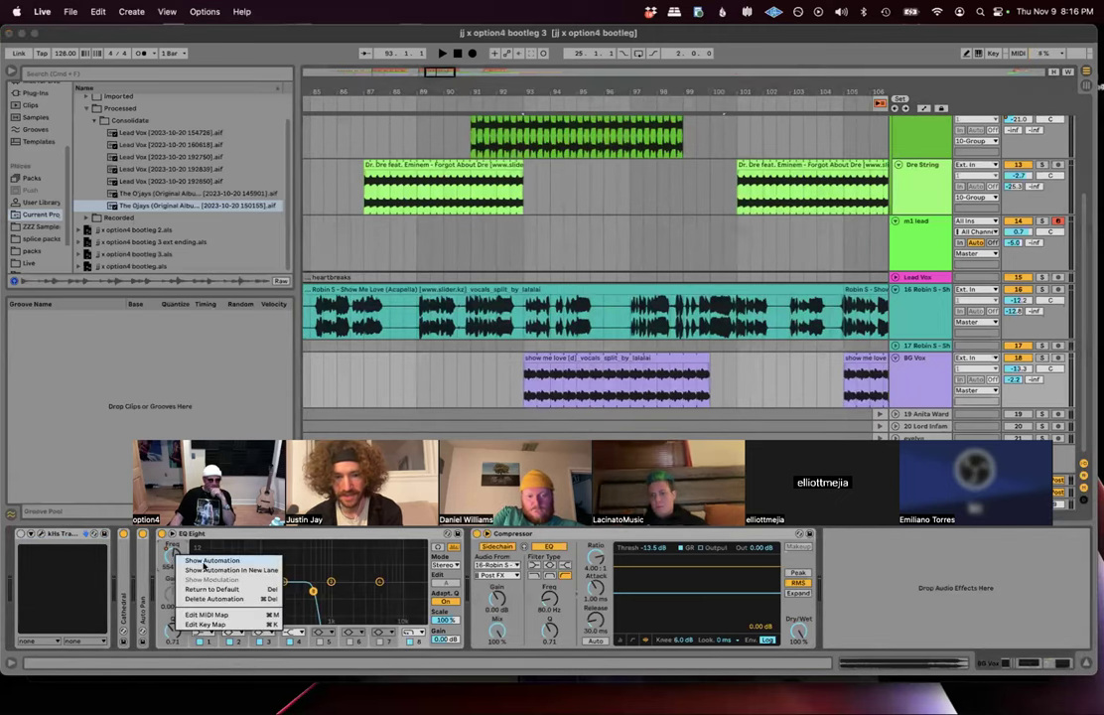
{"action": "left_click", "coordinate": [209, 561]}
Step: Audition the filtered BG Vox together with the track 16 acapella, both soloed, from bar 95, and clear the solos
{"action": "left_click", "coordinate": [583, 368]}
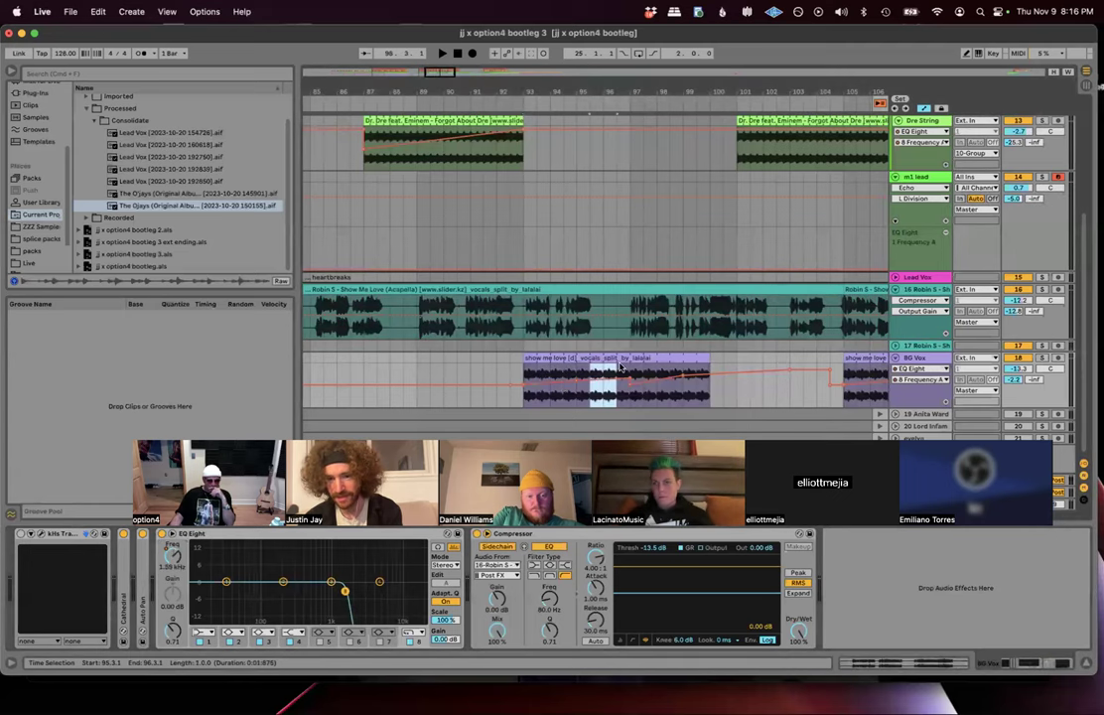
{"action": "key", "text": "space"}
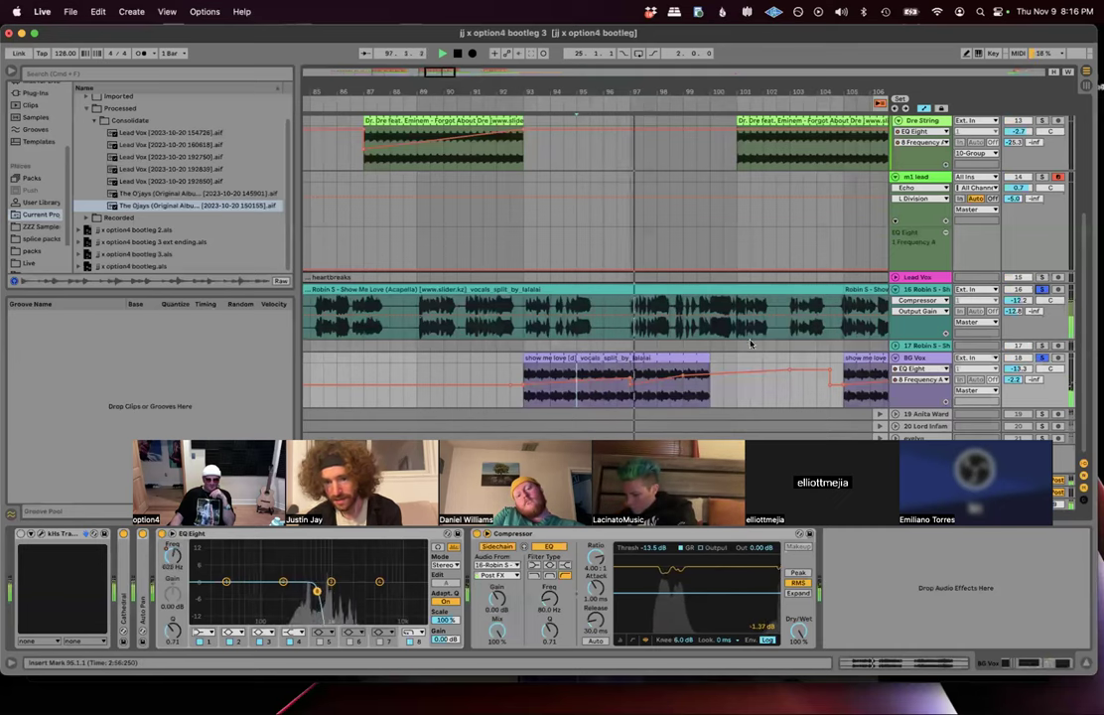
{"action": "scroll", "coordinate": [924, 353], "scroll_direction": "up", "scroll_amount": 3}
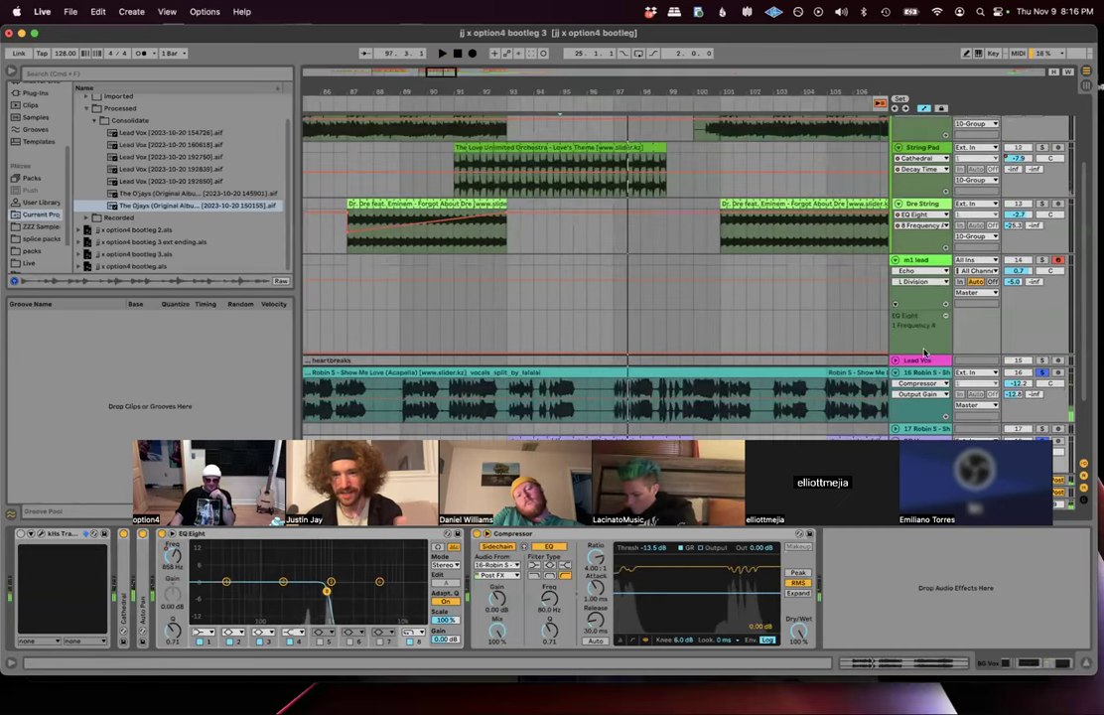
{"action": "left_click", "coordinate": [1015, 375]}
{"action": "scroll", "coordinate": [576, 380], "scroll_direction": "down", "scroll_amount": 1}
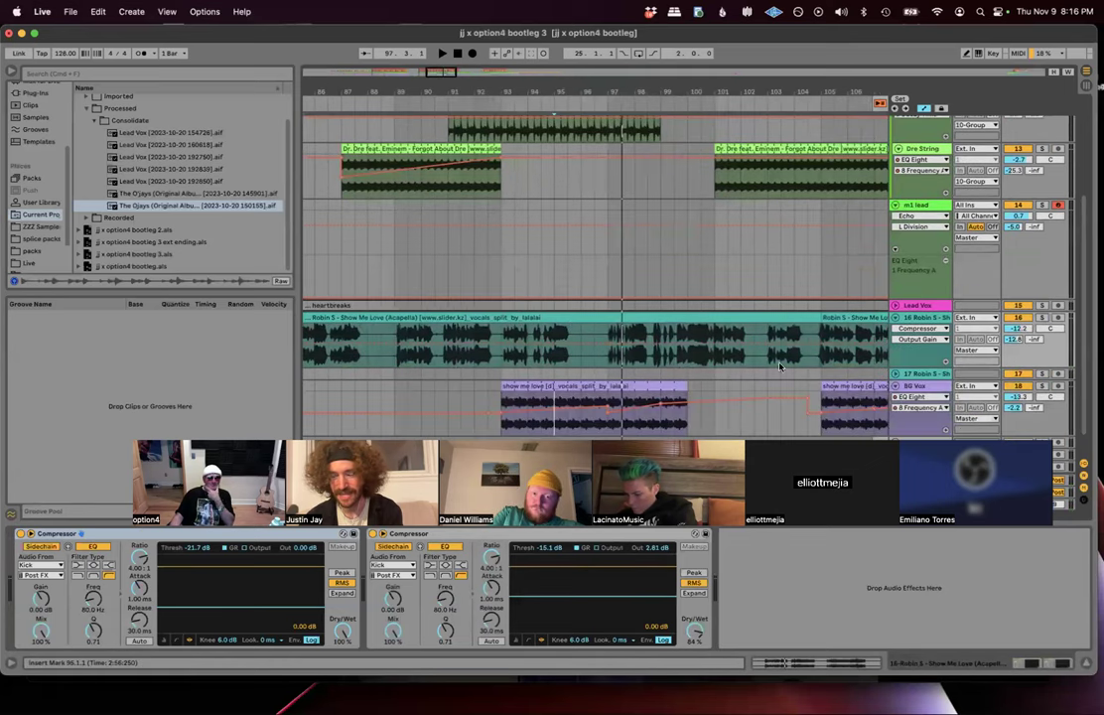
Step: Fold BG Vox, the track 16 acapella, m1 lead and 10 Group, and bring the whole arrangement into view
{"action": "left_click", "coordinate": [895, 374]}
{"action": "left_click", "coordinate": [896, 318]}
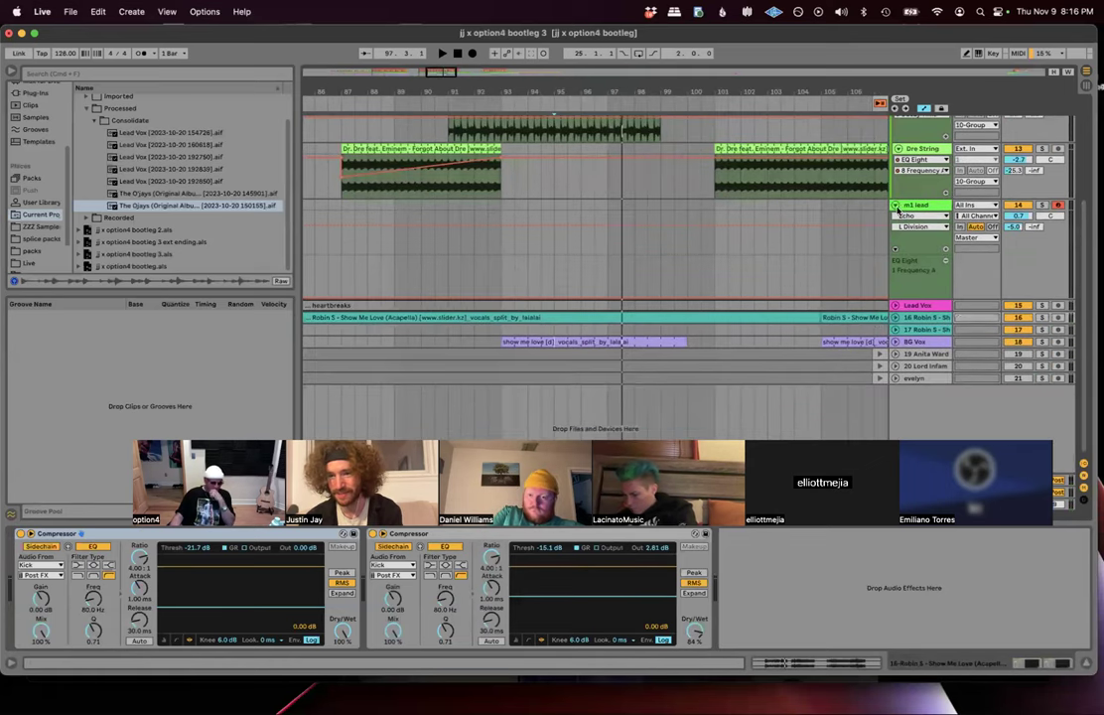
{"action": "left_click", "coordinate": [895, 205]}
{"action": "scroll", "coordinate": [895, 202], "scroll_direction": "up", "scroll_amount": 5}
{"action": "left_click", "coordinate": [894, 146]}
{"action": "left_click_drag", "start_coordinate": [669, 76], "coordinate": [669, 22]}
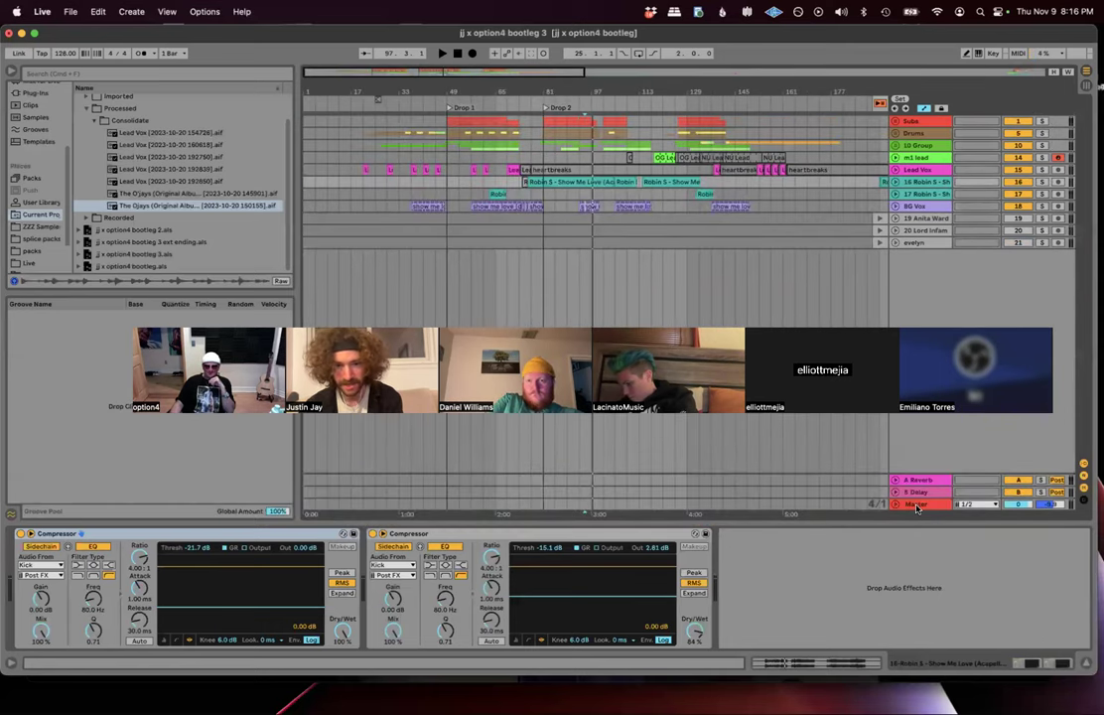
Step: Show the Master track's devices, delete the MiniMeters plug-in and undo the deletion
{"action": "left_click", "coordinate": [916, 505]}
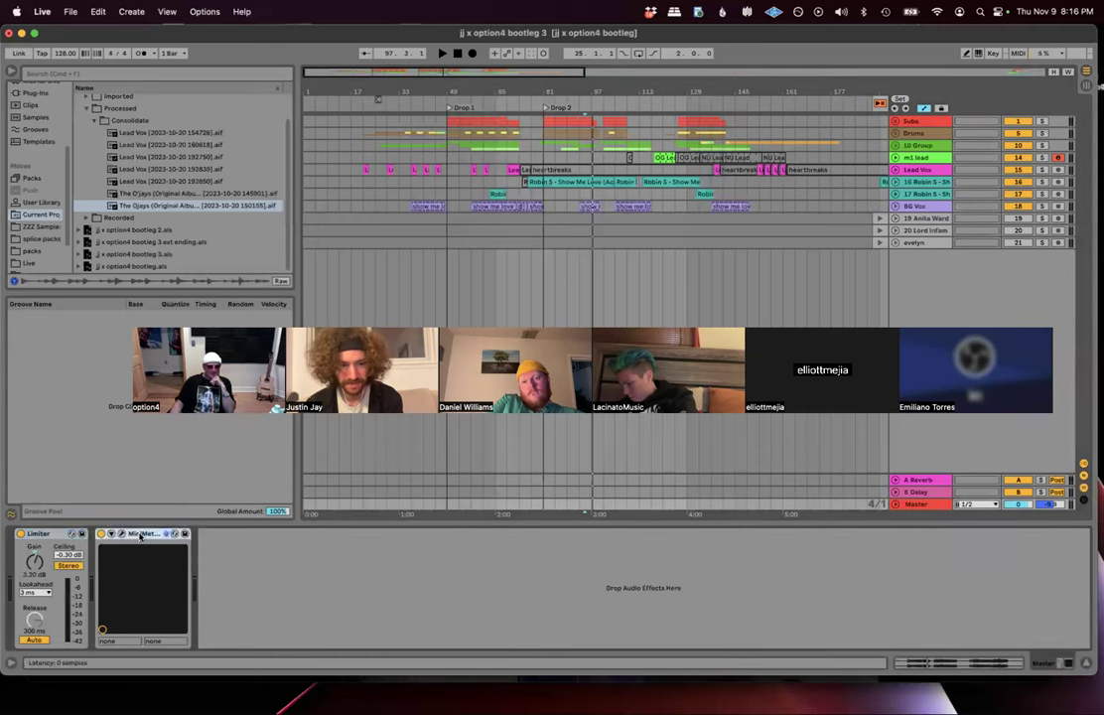
{"action": "key", "text": "BackSpace"}
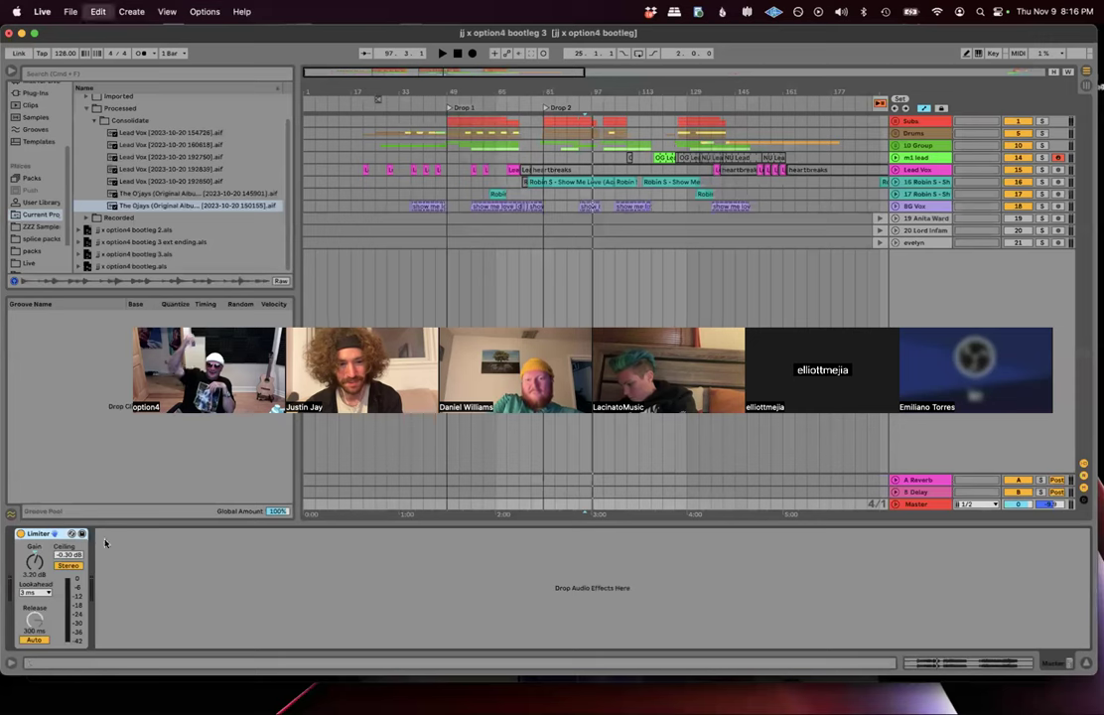
{"action": "key", "text": "super+z"}
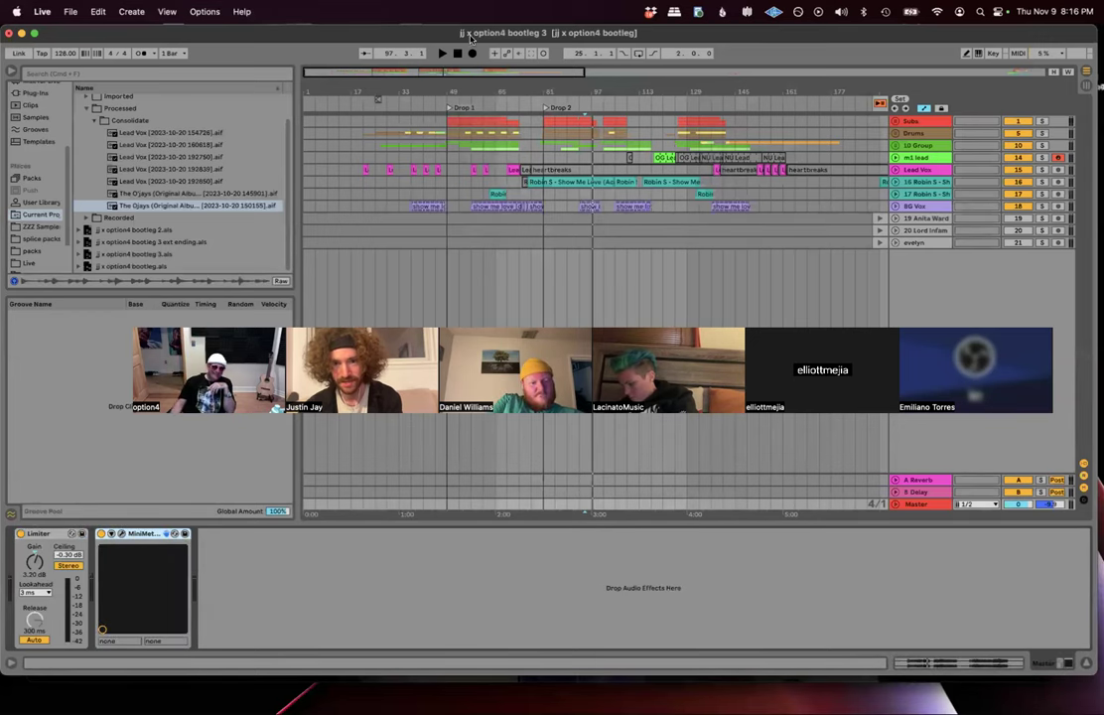
Step: Launch the standalone MiniMeters app from a system search for "minimeter" and decline its update
{"action": "left_click_drag", "start_coordinate": [471, 38], "coordinate": [470, 67]}
{"action": "mouse_move", "coordinate": [582, 685]}
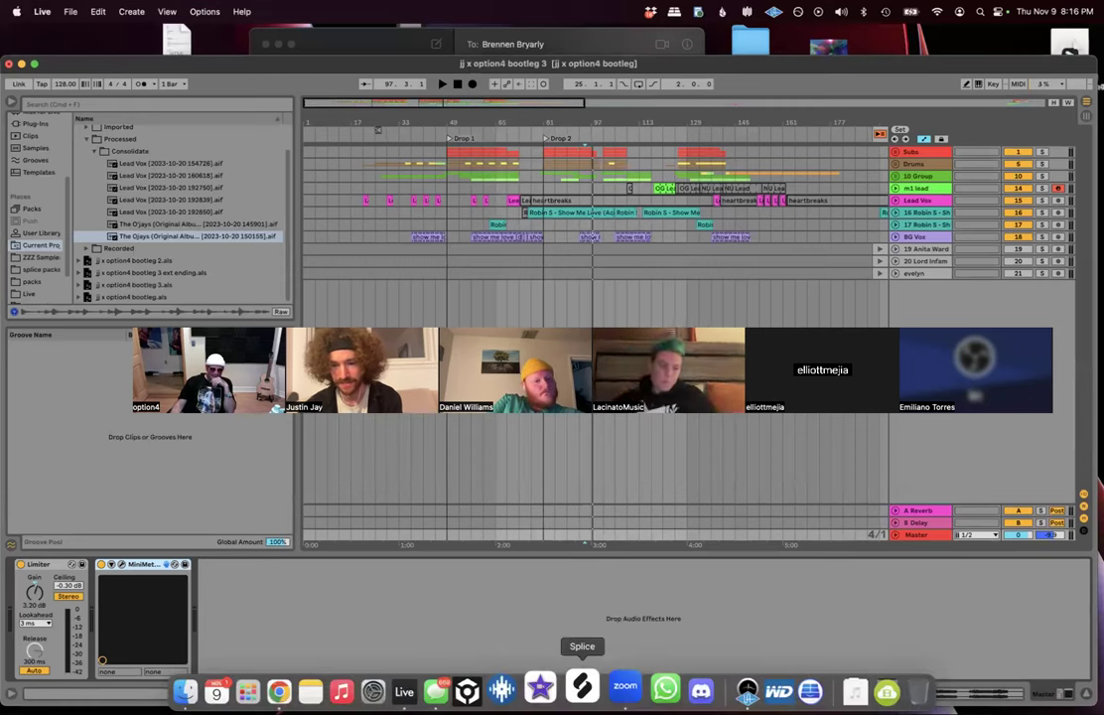
{"action": "key", "text": "super+space"}
{"action": "type", "text": "minimeter"}
{"action": "key", "text": "Return"}
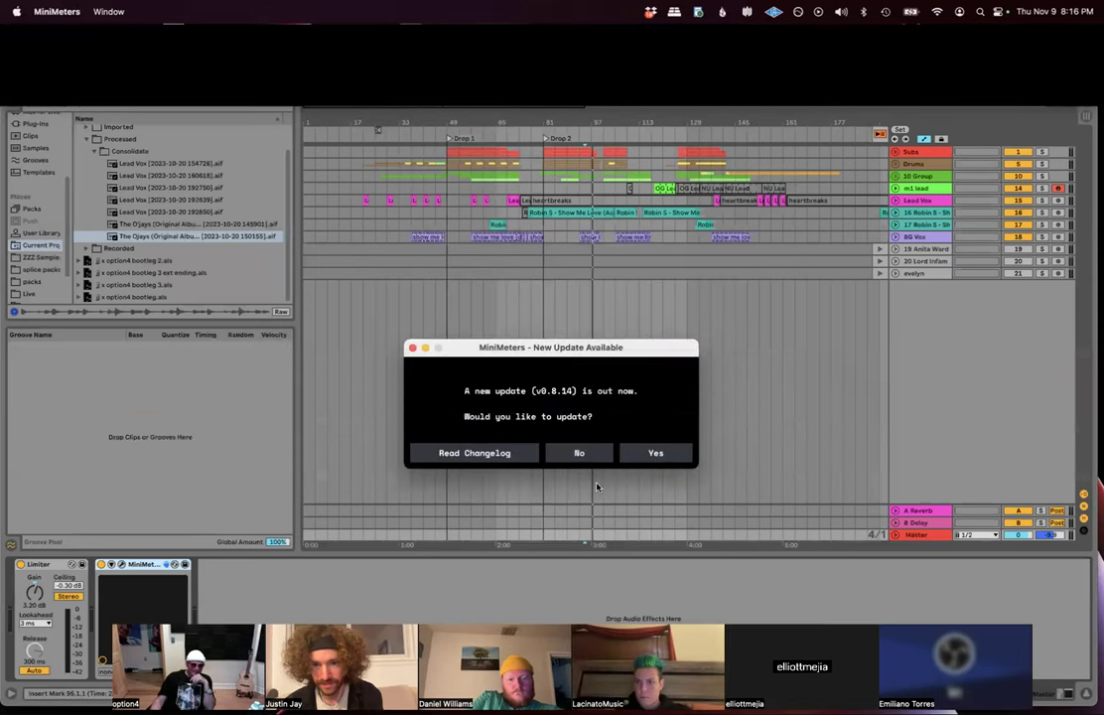
{"action": "left_click", "coordinate": [600, 458]}
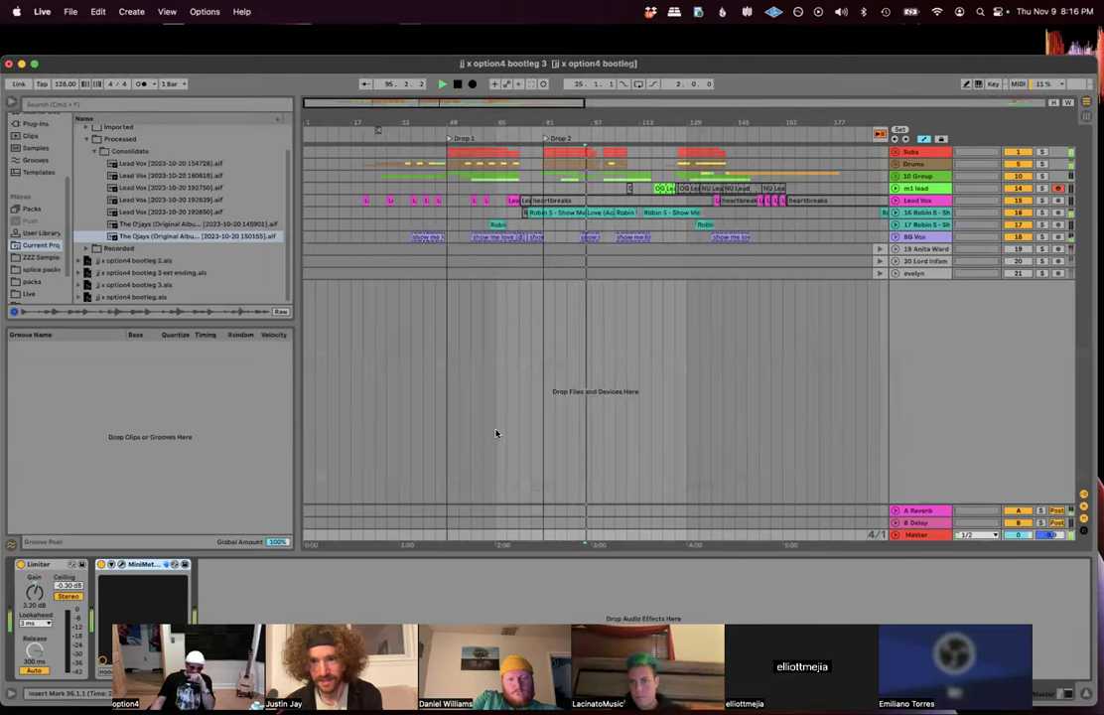
Step: Move the Live window below the MiniMeters waveform and play from shortly before Drop 2 with track 16 soloed
{"action": "left_click_drag", "start_coordinate": [687, 67], "coordinate": [699, 127]}
{"action": "key", "text": "space"}
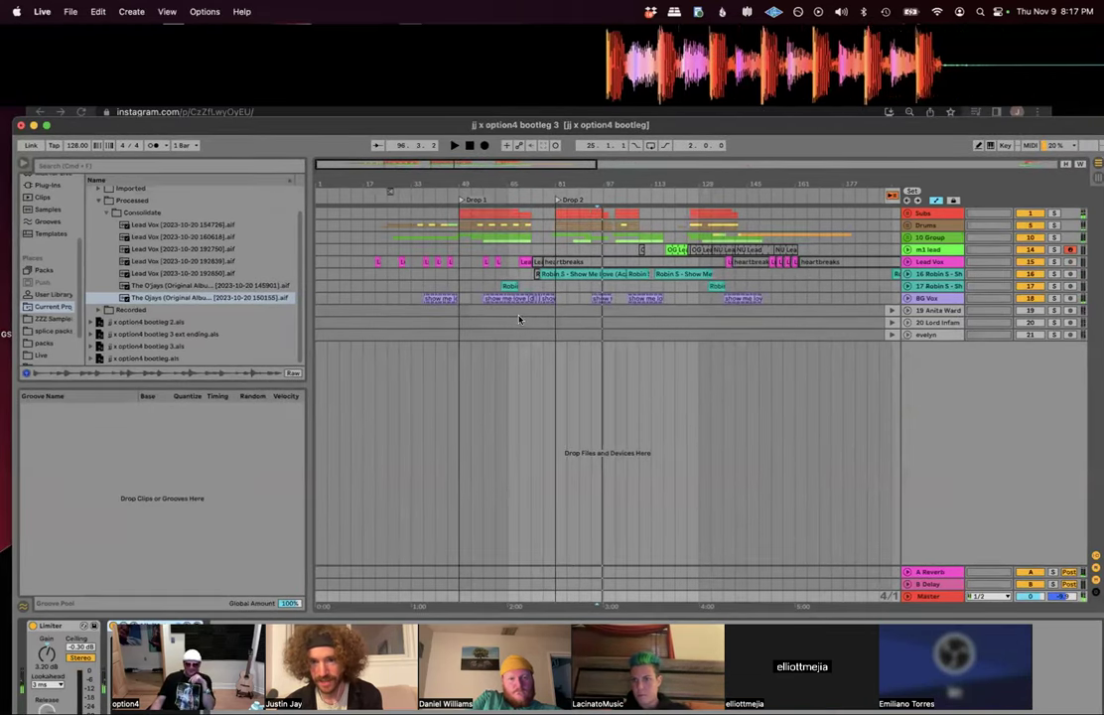
{"action": "left_click", "coordinate": [543, 318]}
{"action": "key", "text": "space"}
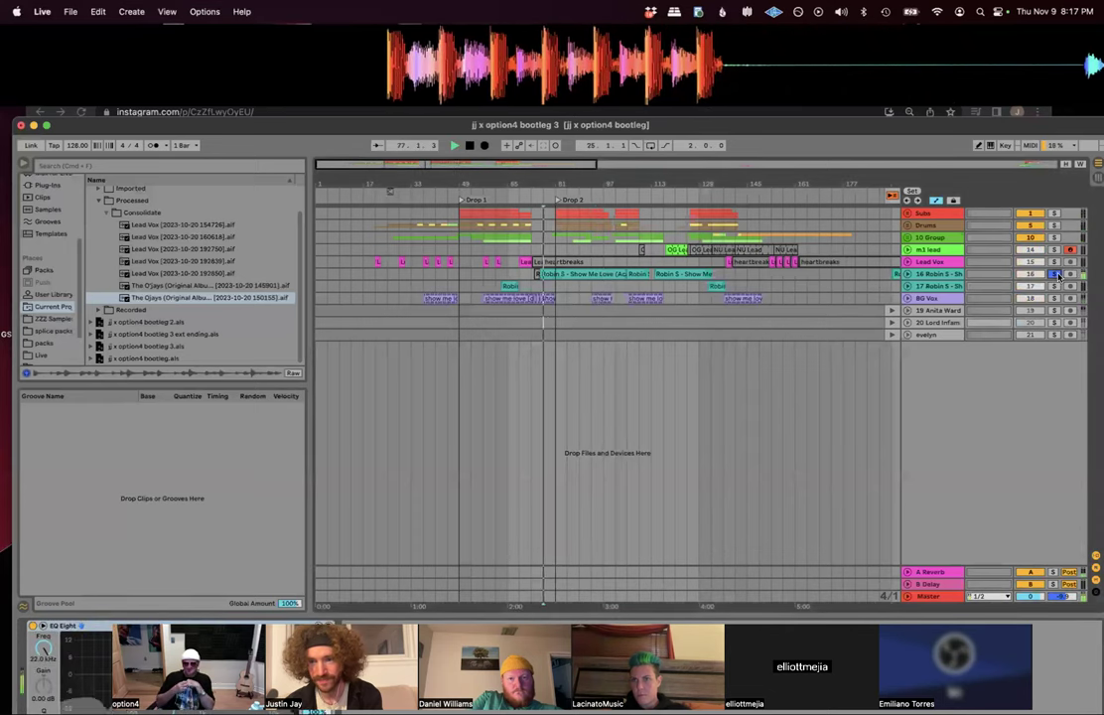
Step: Compare the waveforms at Drop 2 by soloing track 16 with Subs and with 10 Group, and clear the solos
{"action": "left_click", "coordinate": [1054, 214], "text": "super"}
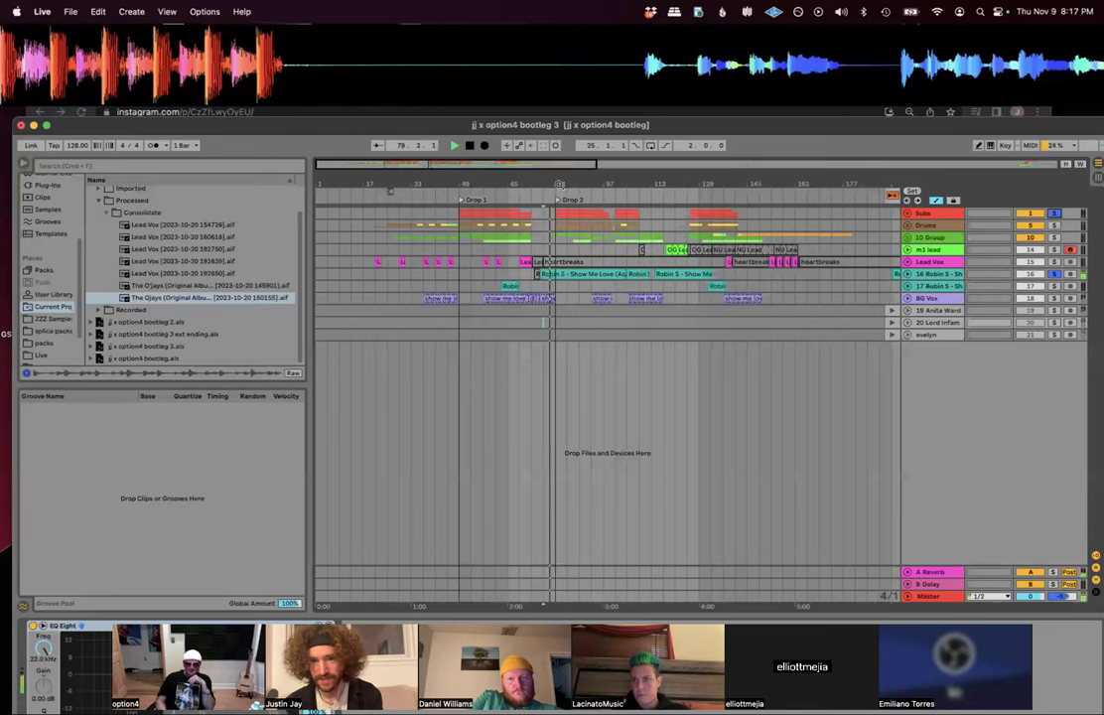
{"action": "left_click_drag", "start_coordinate": [559, 184], "coordinate": [536, 214]}
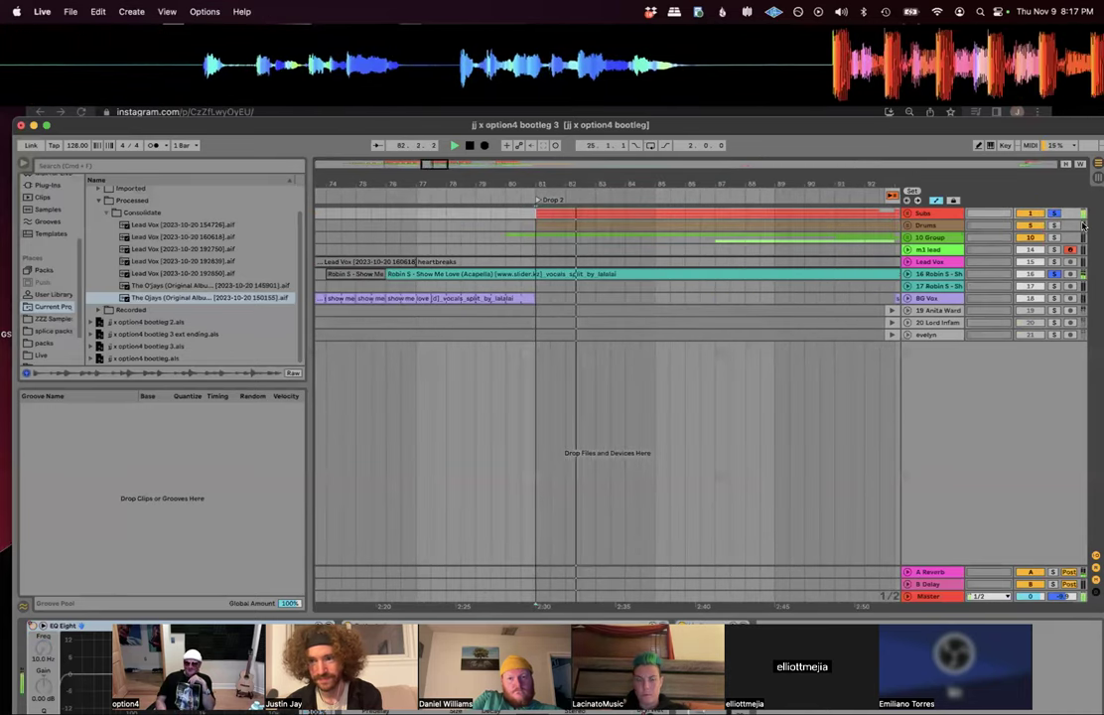
{"action": "left_click", "coordinate": [1053, 238]}
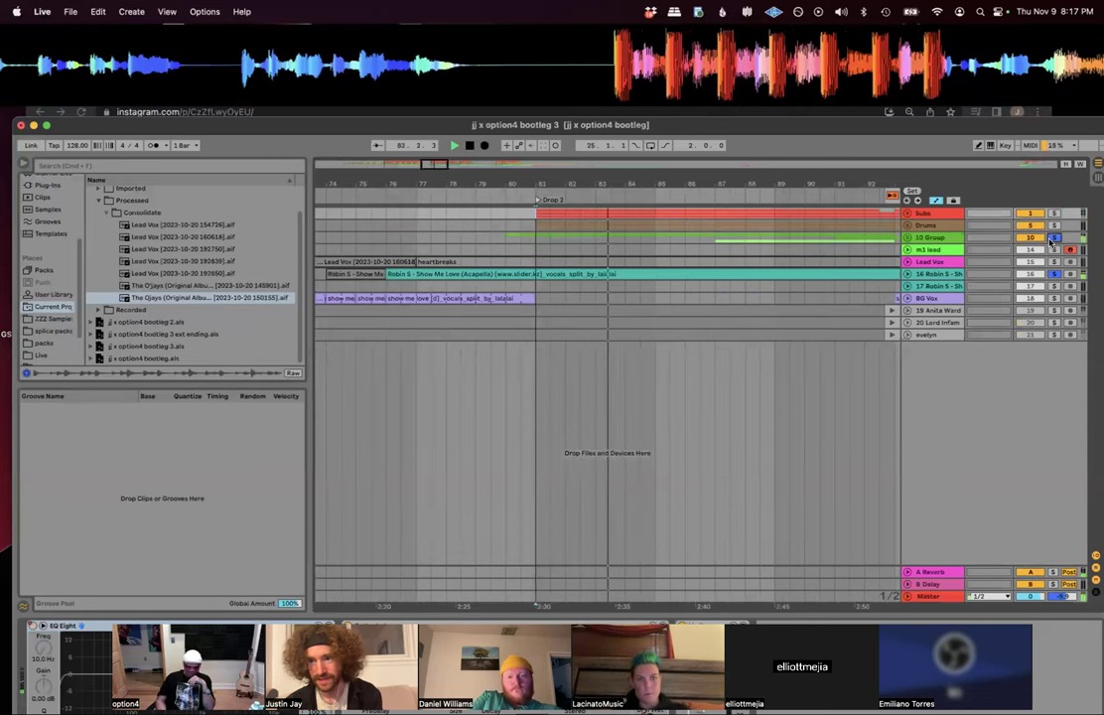
{"action": "left_click", "coordinate": [1052, 238]}
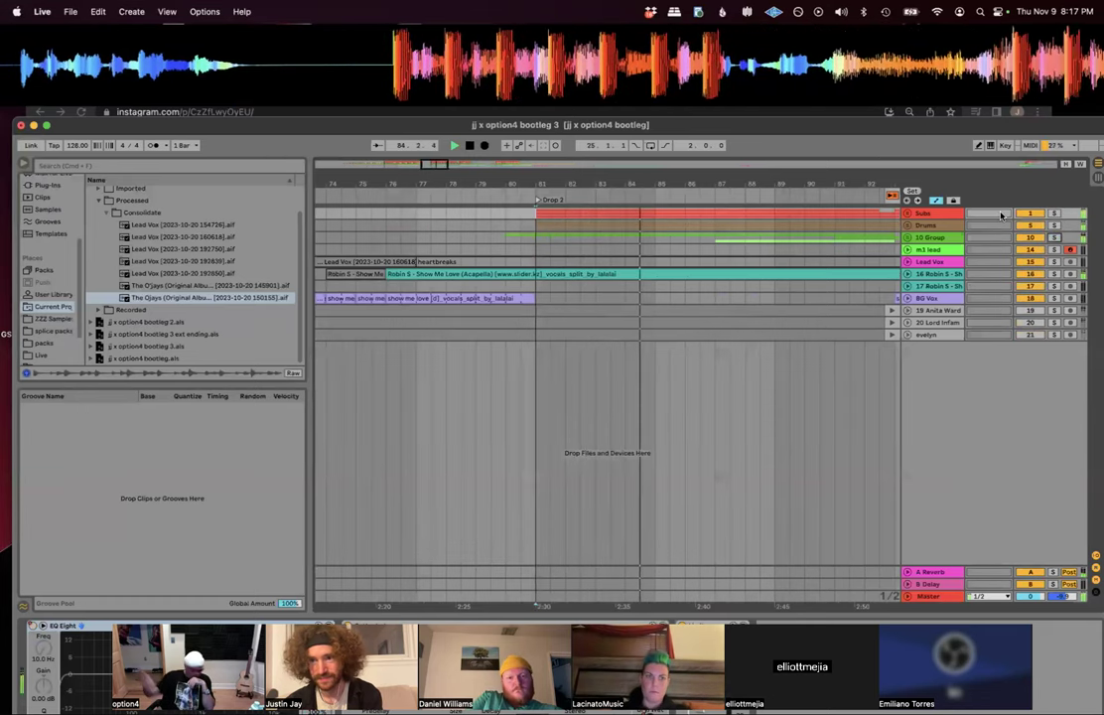